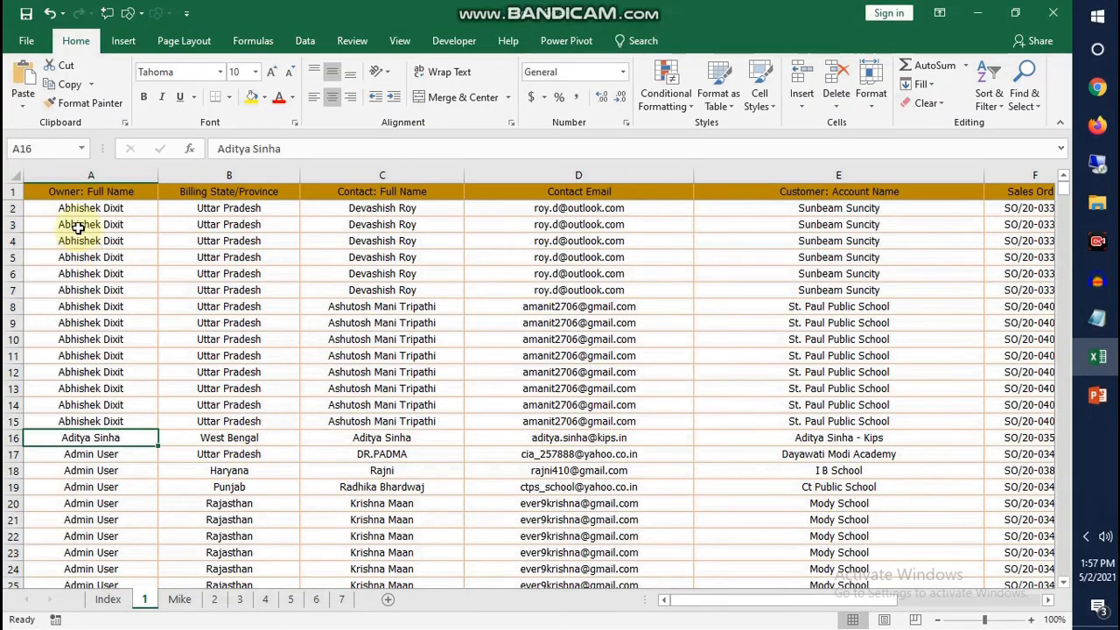
Examine the owner, billing state, contact name, contact email and customer account columns on sheet 1
{"action": "left_click_drag", "start_coordinate": [93, 193], "coordinate": [458, 370]}
{"action": "left_click", "coordinate": [167, 289]}
{"action": "left_click", "coordinate": [117, 178]}
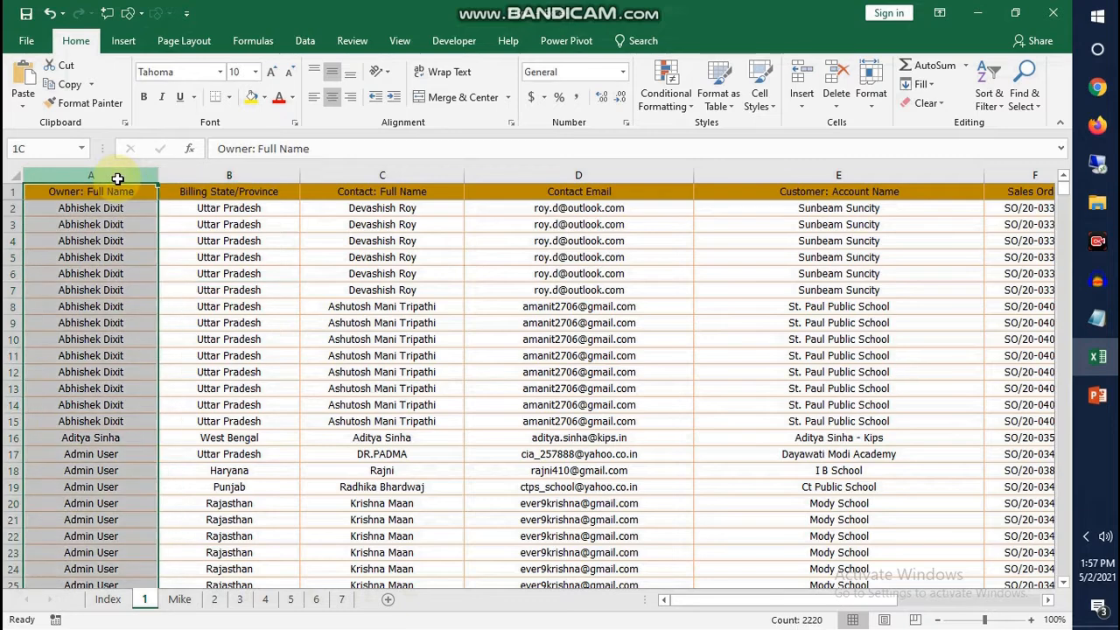
{"action": "left_click_drag", "start_coordinate": [118, 179], "coordinate": [305, 172]}
{"action": "left_click", "coordinate": [140, 177]}
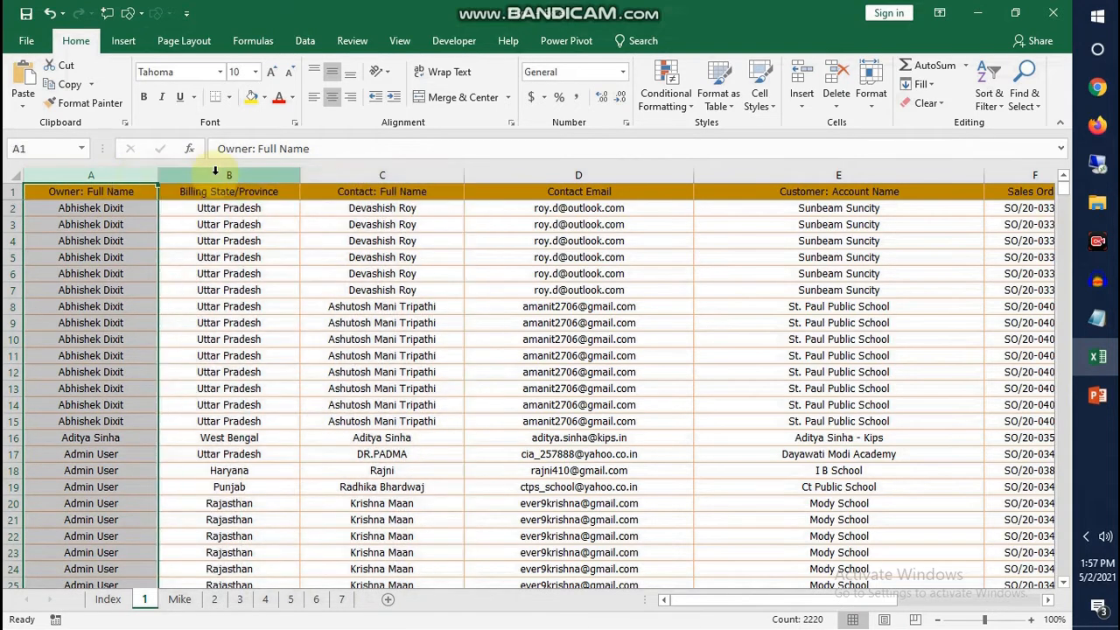
{"action": "left_click", "coordinate": [214, 173]}
{"action": "left_click", "coordinate": [359, 173]}
{"action": "left_click", "coordinate": [543, 173]}
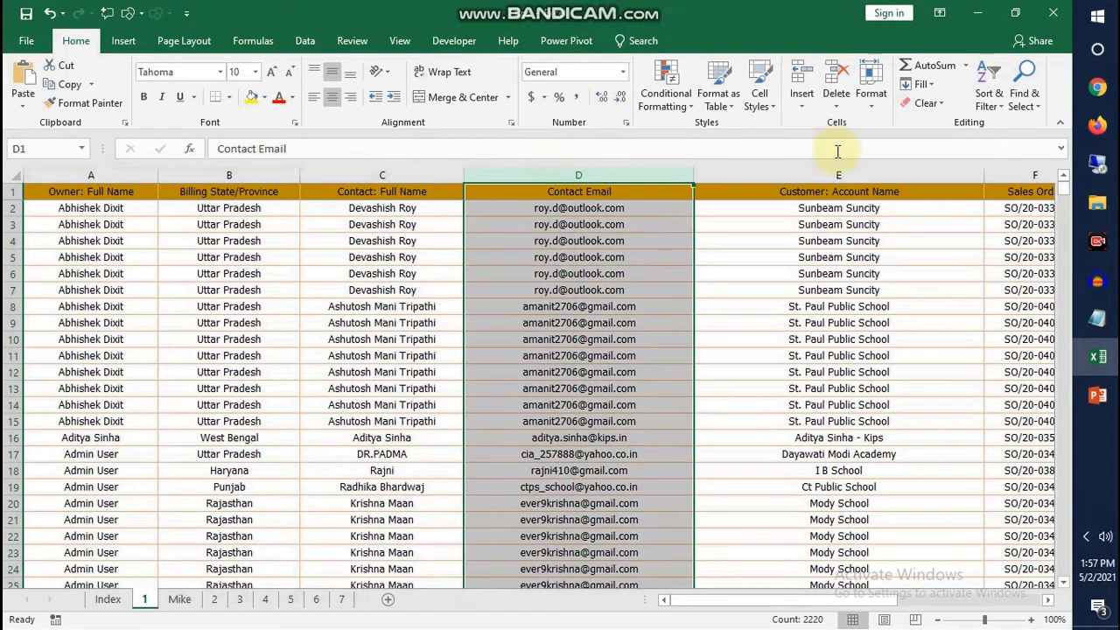
{"action": "left_click", "coordinate": [822, 172]}
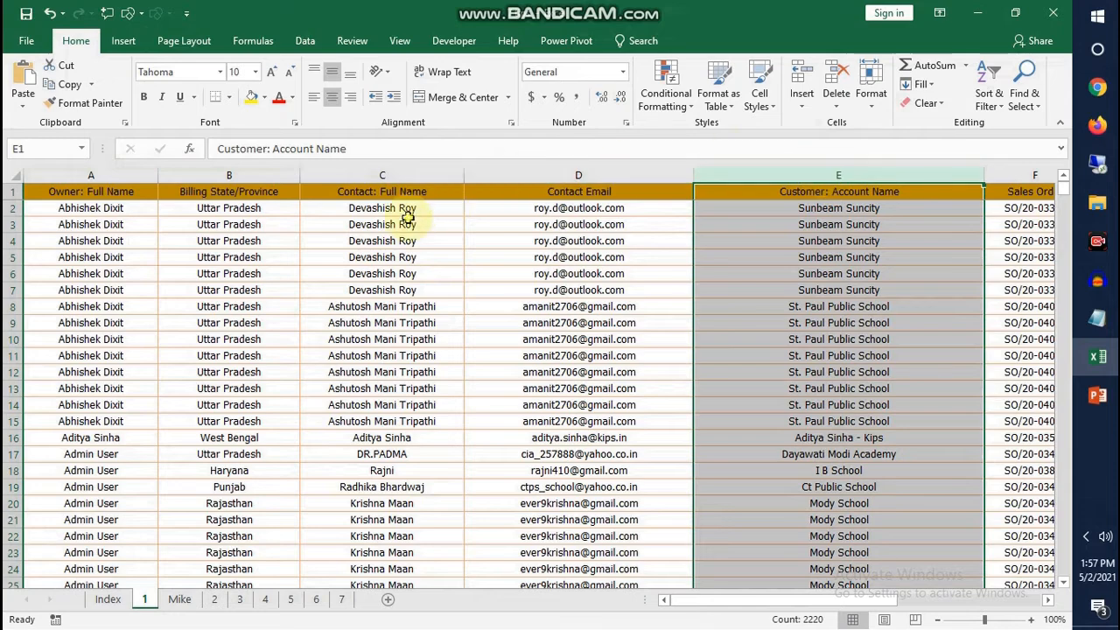
{"action": "left_click", "coordinate": [404, 224]}
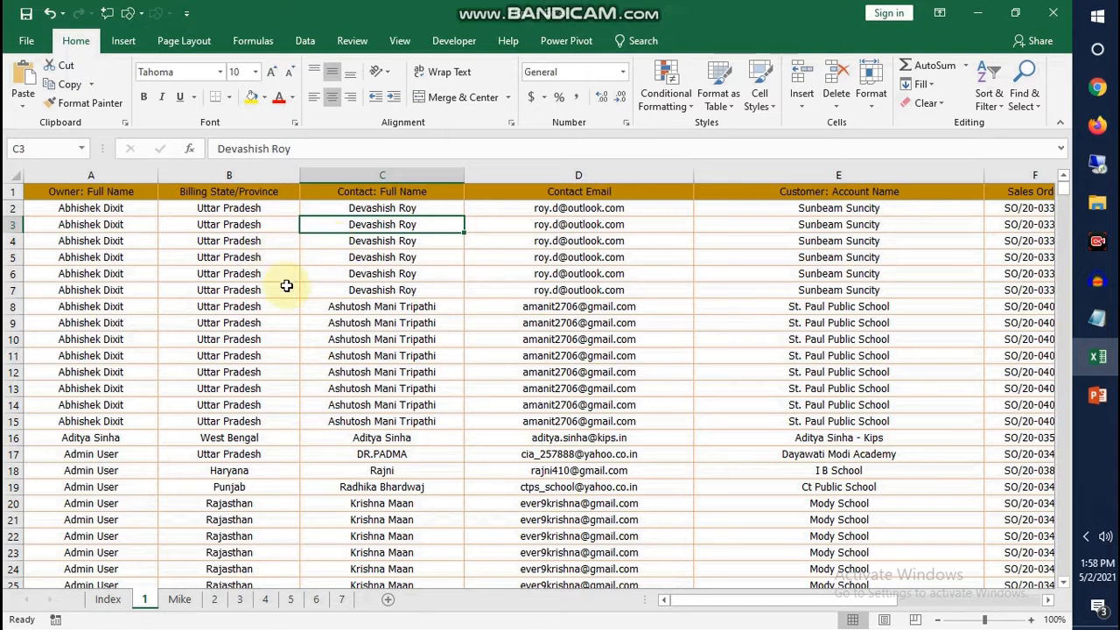
{"action": "left_click", "coordinate": [242, 244]}
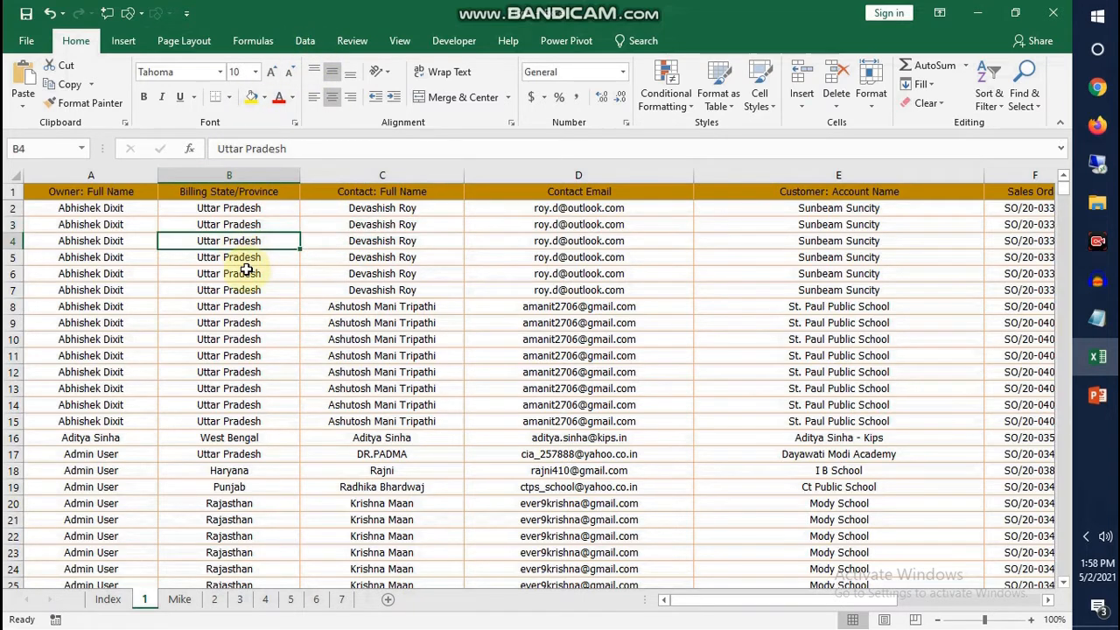
{"action": "left_click", "coordinate": [307, 43]}
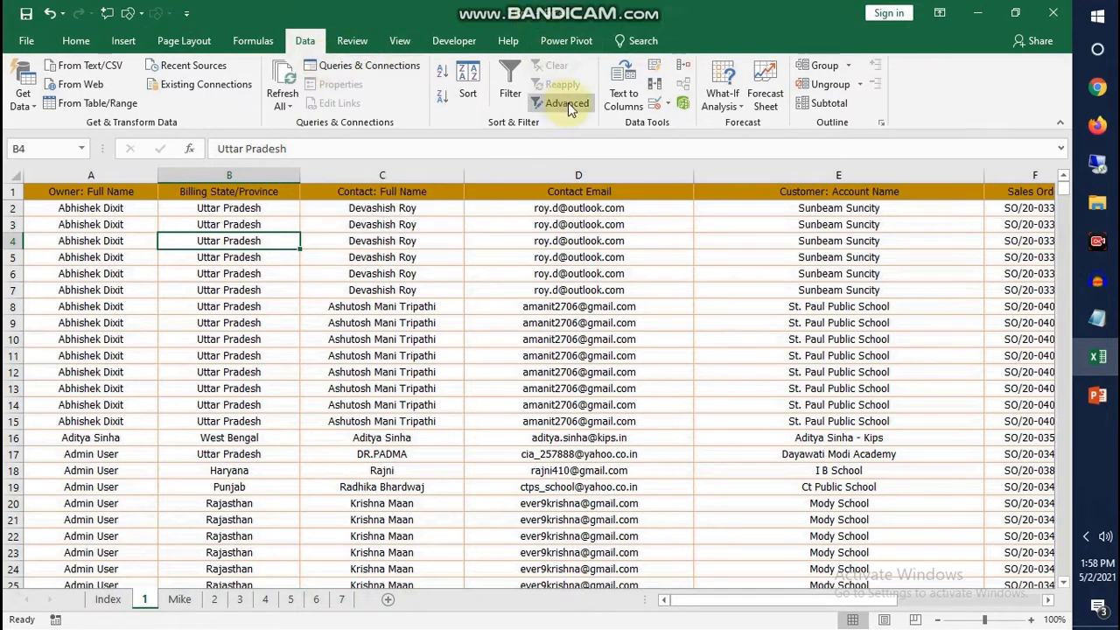
{"action": "left_click", "coordinate": [654, 91]}
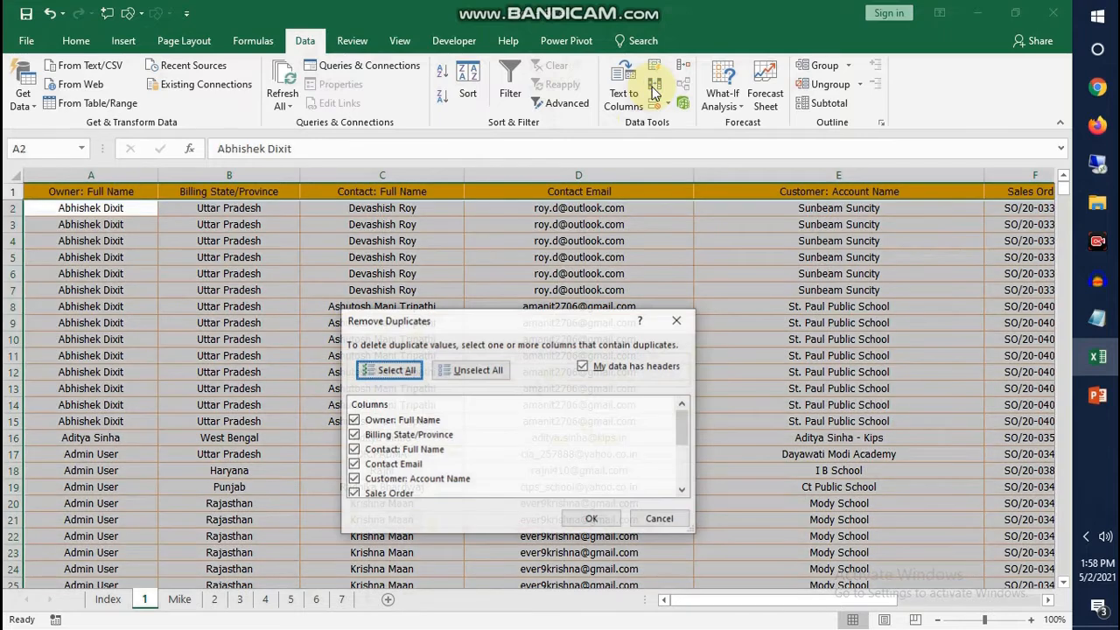
{"action": "left_click_drag", "start_coordinate": [530, 324], "coordinate": [488, 236]}
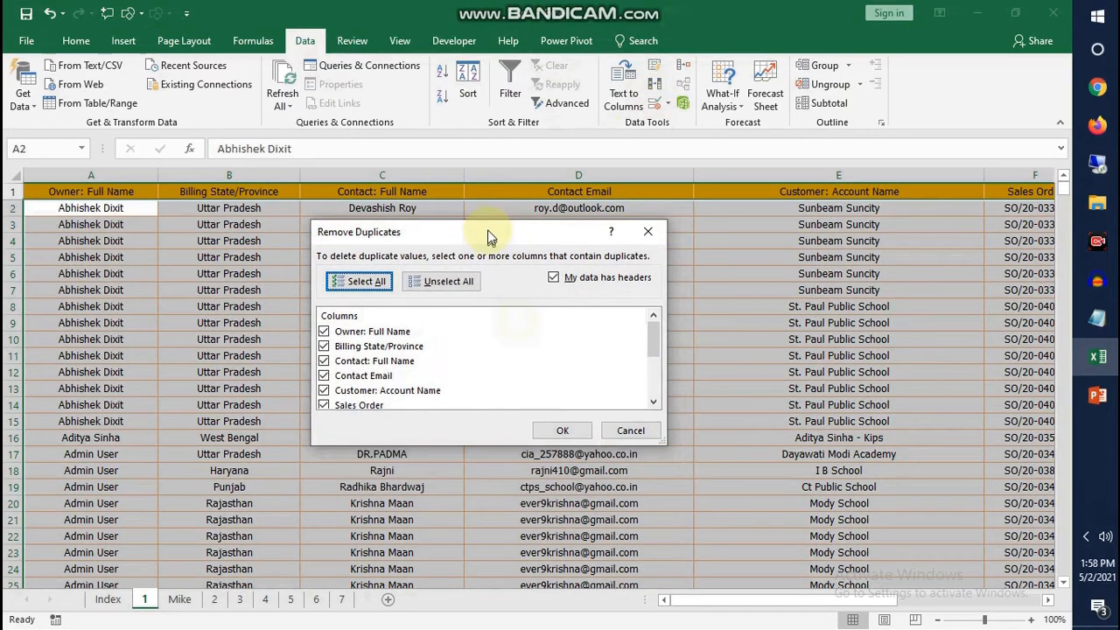
{"action": "left_click", "coordinate": [630, 427]}
{"action": "type", "text": "am"}
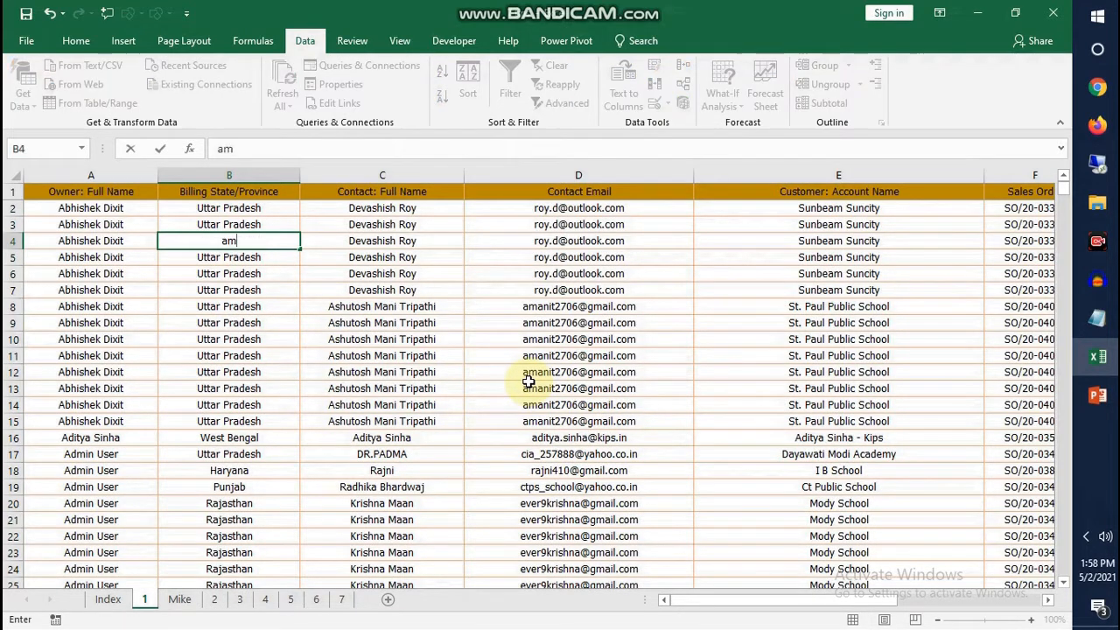
{"action": "key", "text": "Escape"}
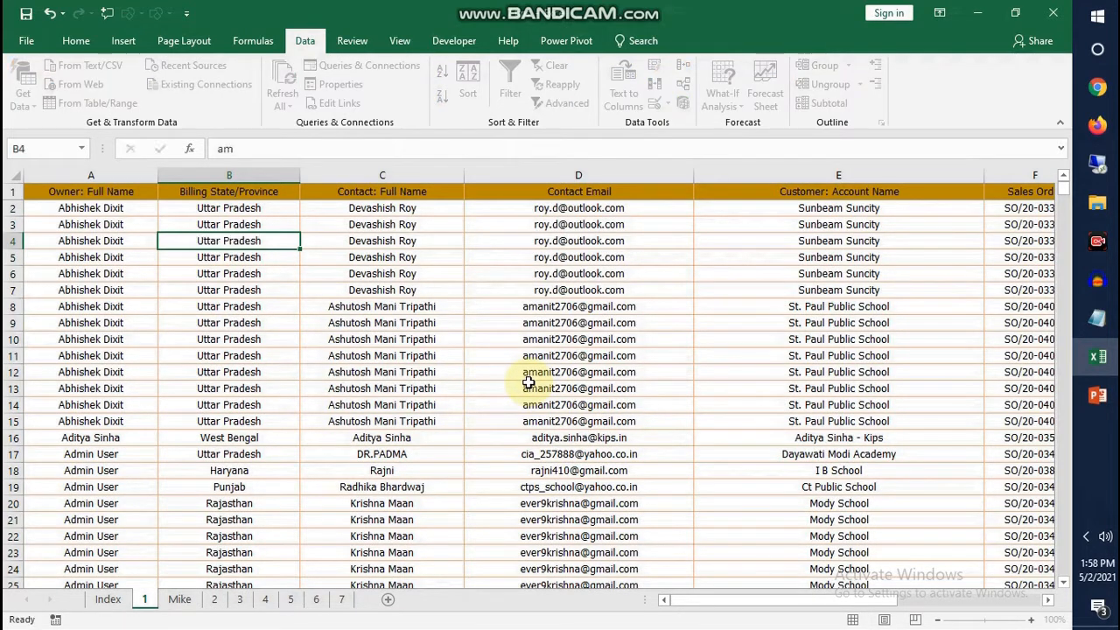
Remove duplicate rows from the sheet 1 table, comparing only the Owner: Full Name column
{"action": "key", "text": "alt+a"}
{"action": "key", "text": "m"}
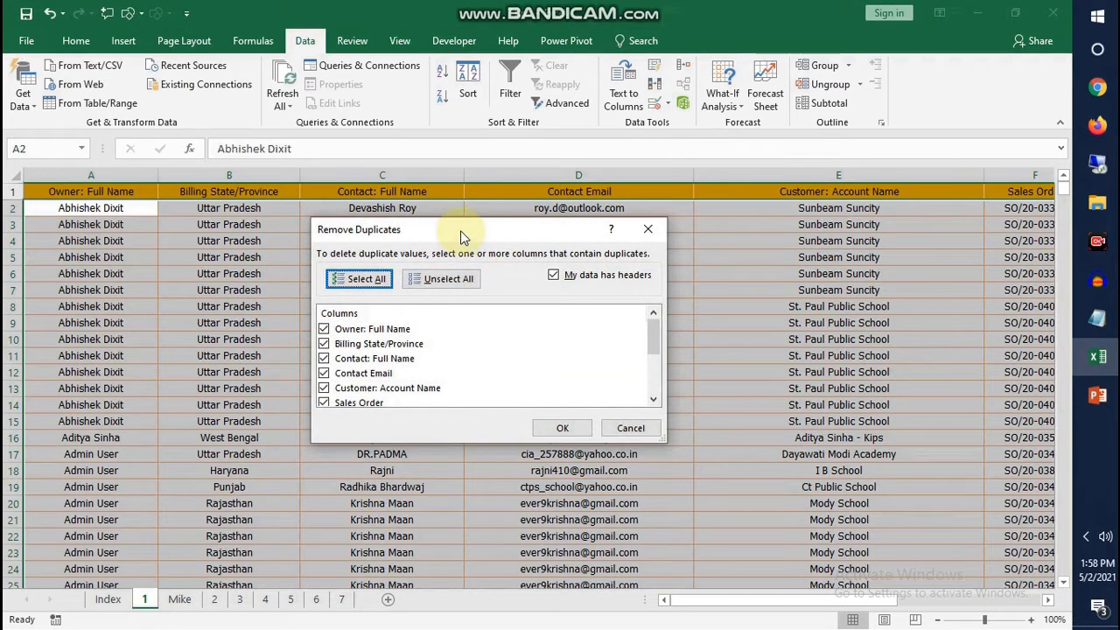
{"action": "left_click_drag", "start_coordinate": [460, 230], "coordinate": [488, 205]}
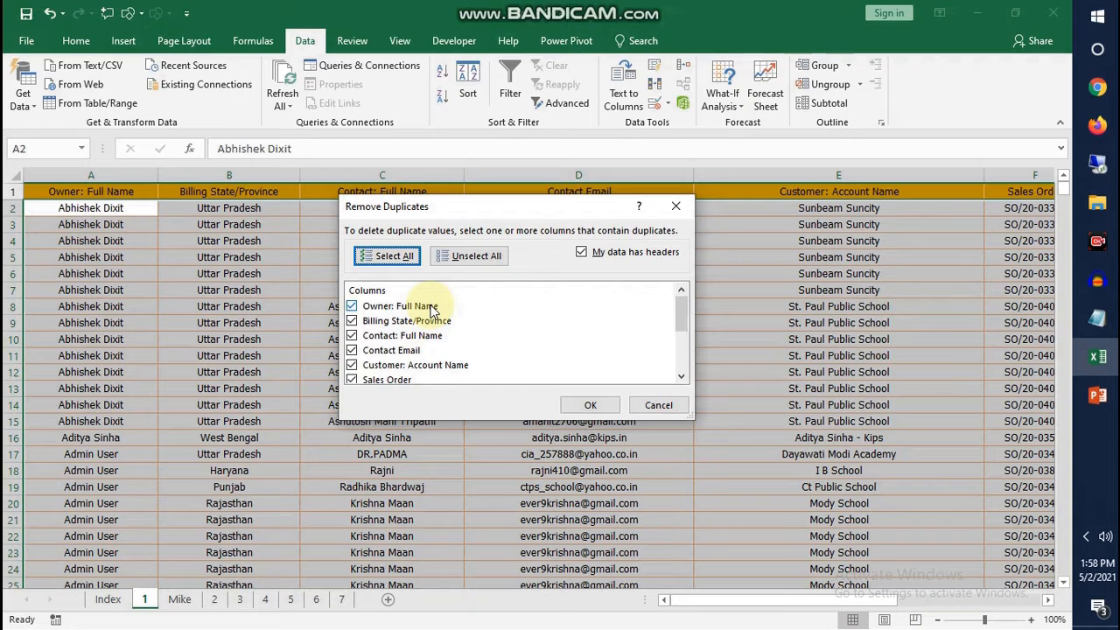
{"action": "left_click", "coordinate": [473, 258]}
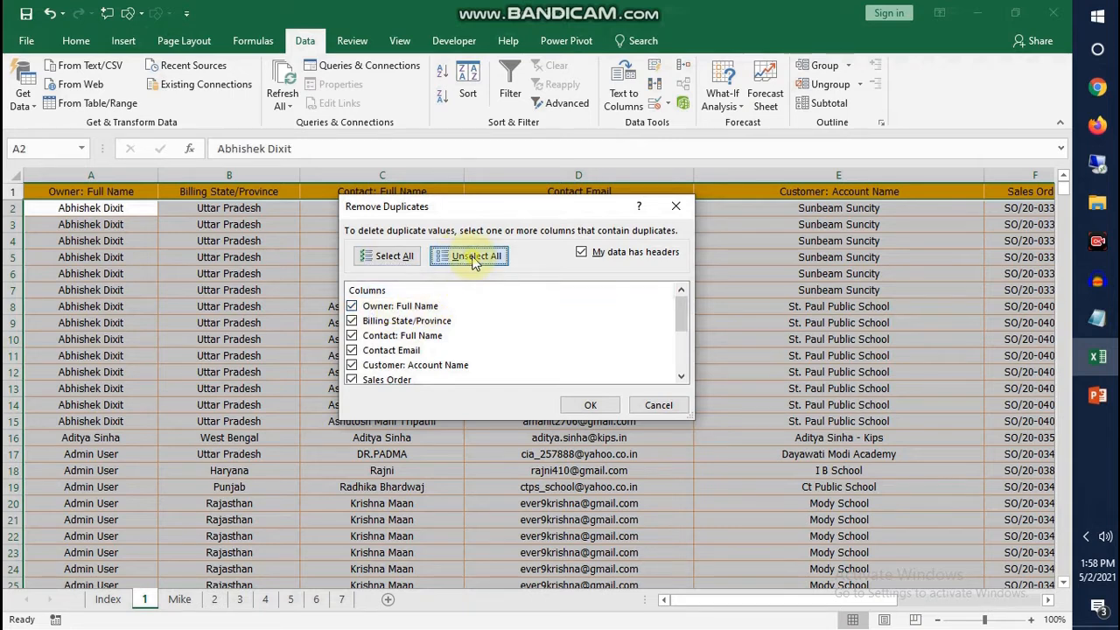
{"action": "left_click", "coordinate": [405, 303]}
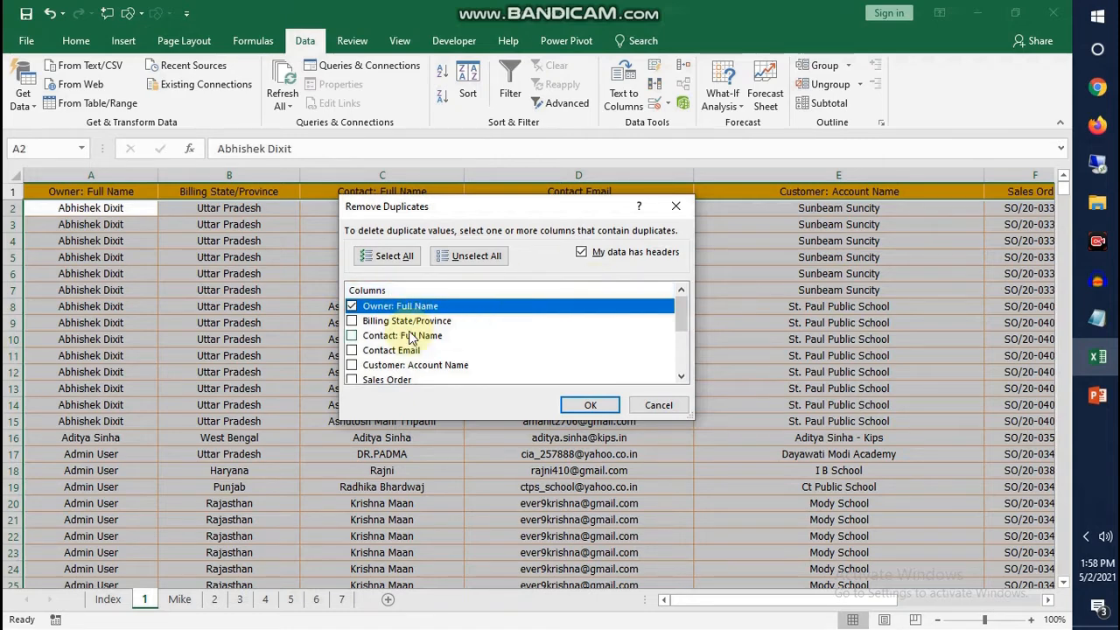
{"action": "left_click", "coordinate": [590, 408]}
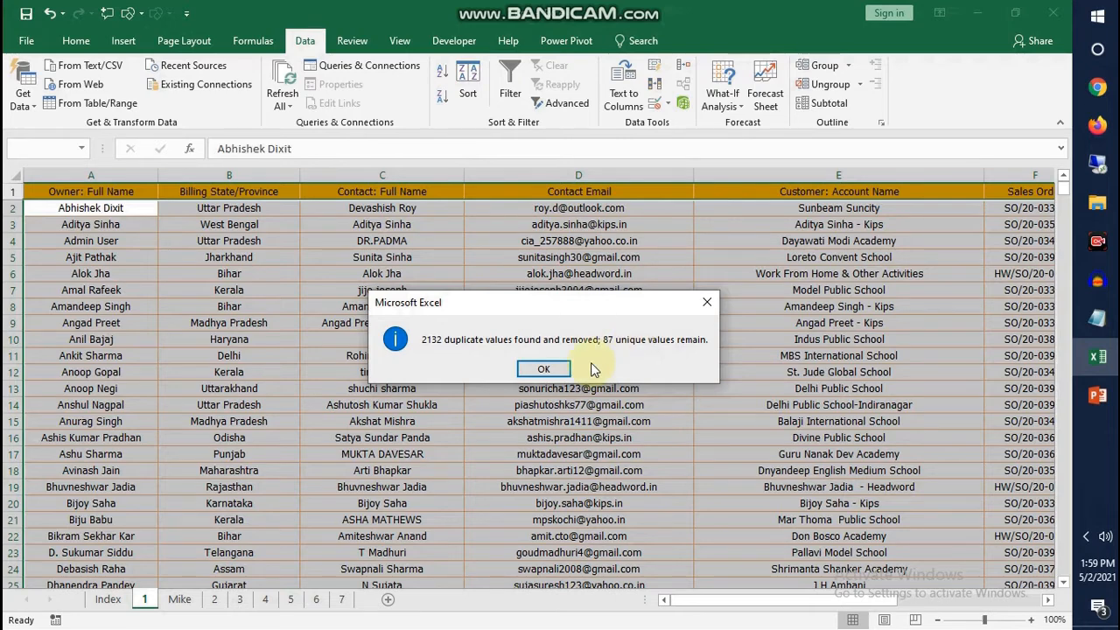
{"action": "left_click", "coordinate": [551, 368]}
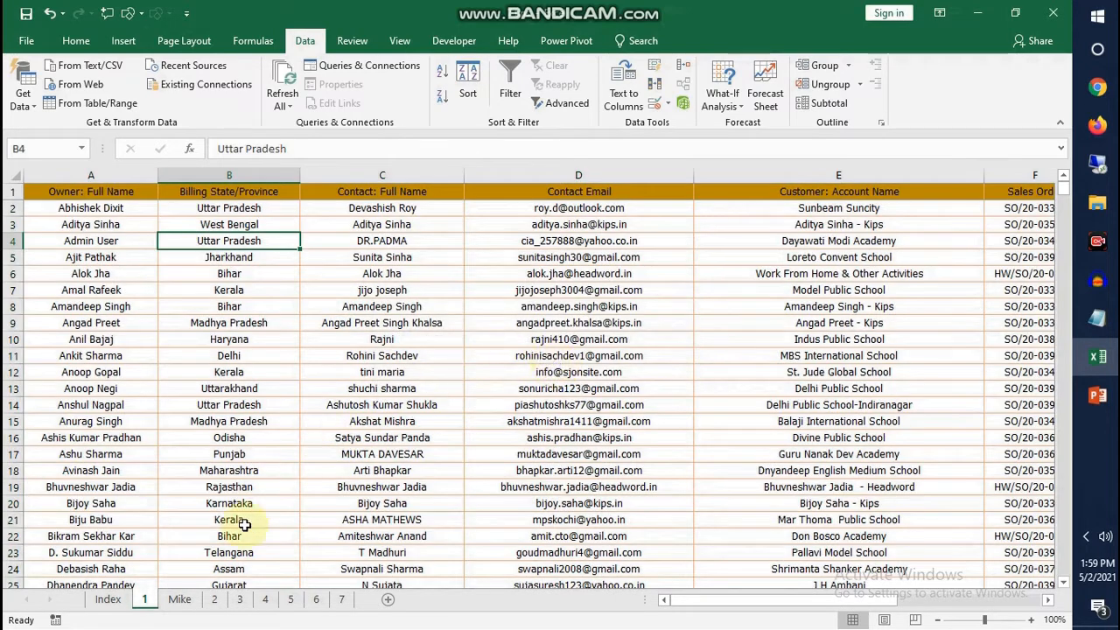
Open sheet 2 and examine its owner name, billing state and Email ID columns
{"action": "left_click", "coordinate": [214, 600]}
{"action": "left_click", "coordinate": [250, 354]}
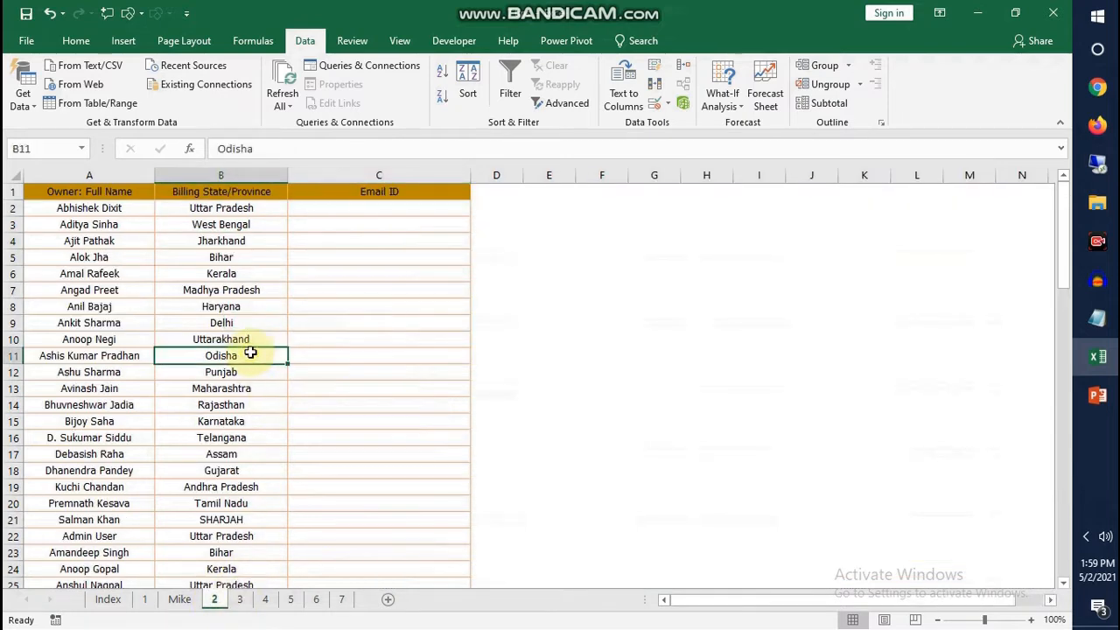
{"action": "left_click", "coordinate": [117, 175]}
{"action": "left_click", "coordinate": [220, 175]}
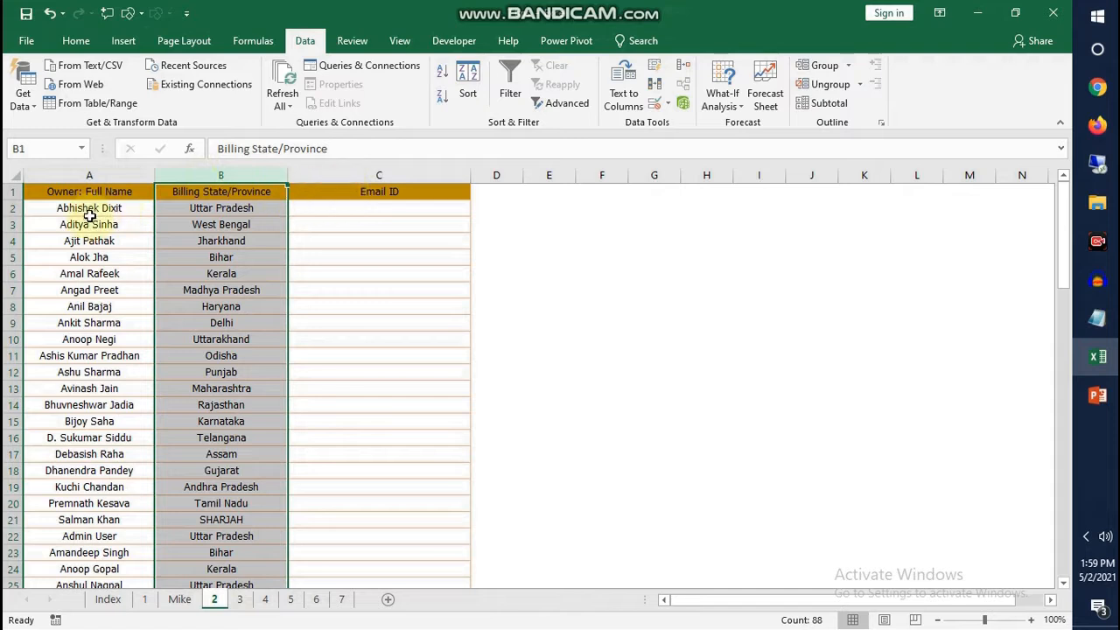
{"action": "left_click", "coordinate": [345, 210]}
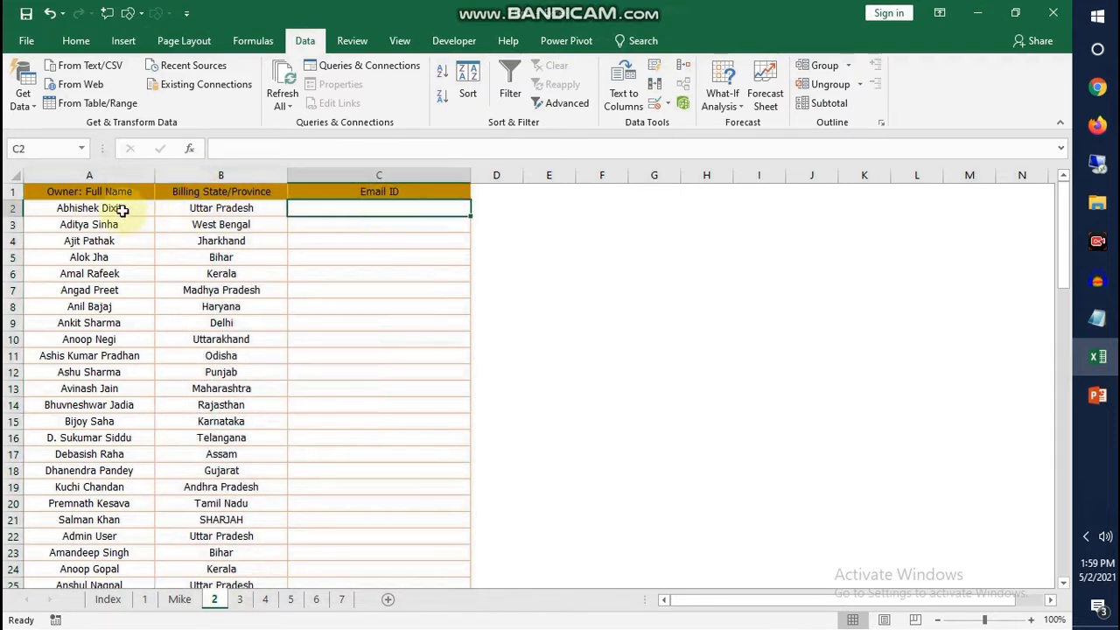
{"action": "left_click_drag", "start_coordinate": [117, 210], "coordinate": [120, 523]}
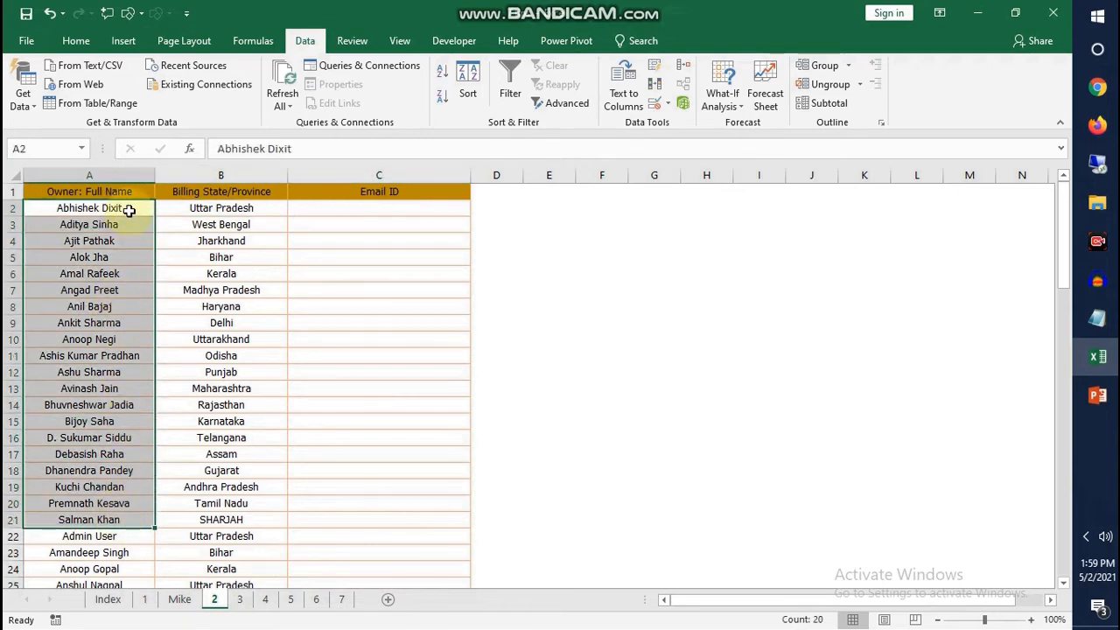
{"action": "left_click", "coordinate": [342, 210]}
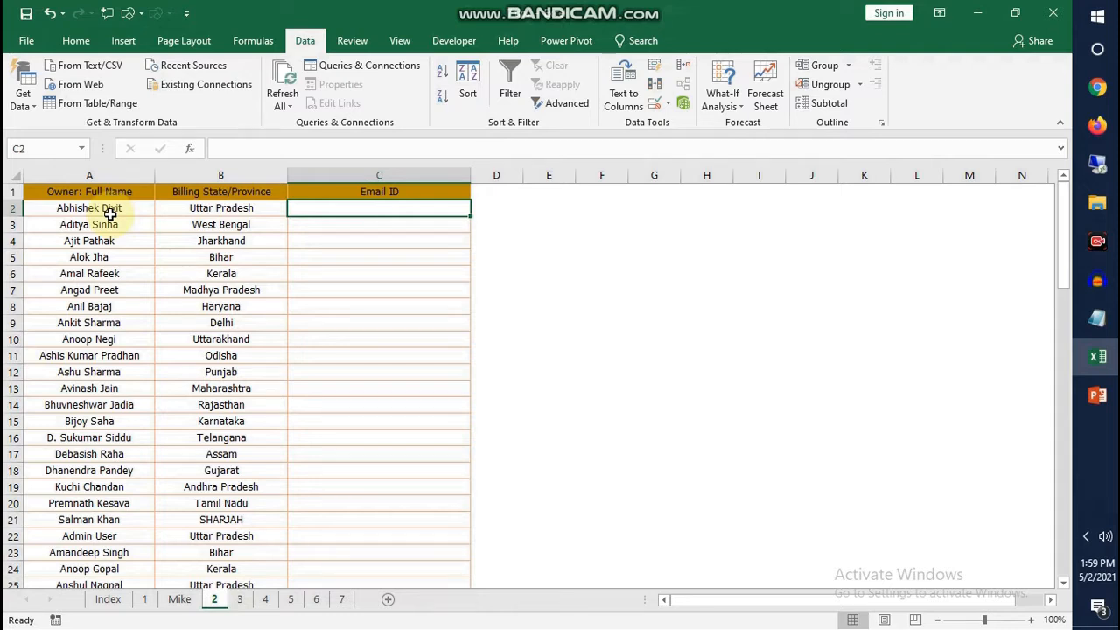
{"action": "left_click_drag", "start_coordinate": [352, 212], "coordinate": [355, 452]}
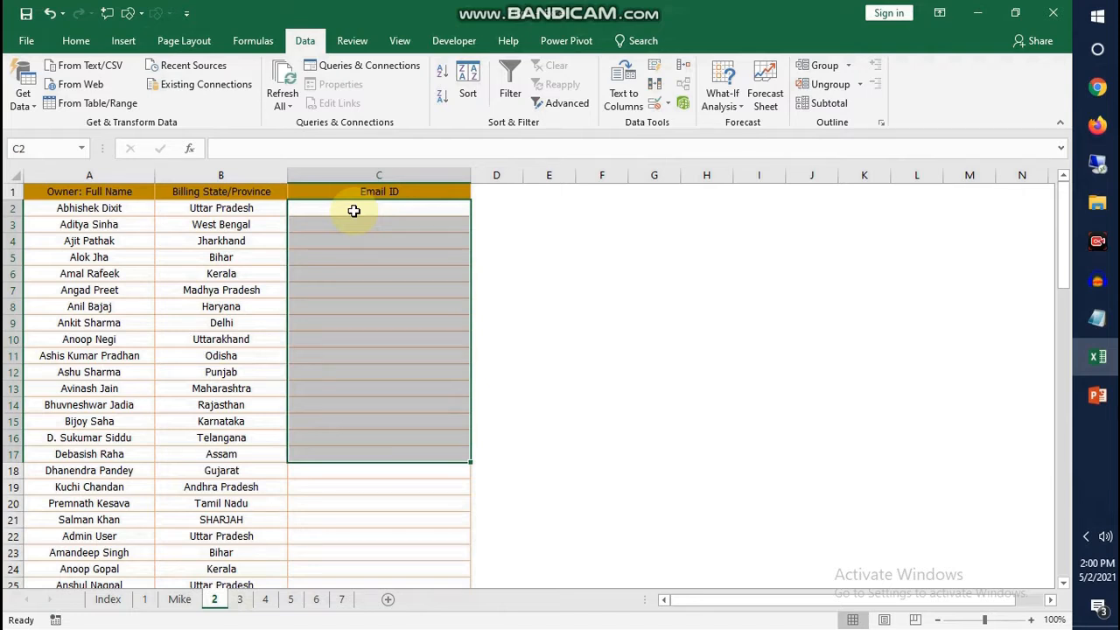
Enter the first owner's email in C2, using the lowercase initials separated by a dot and the gmail.com domain
{"action": "left_click", "coordinate": [354, 211]}
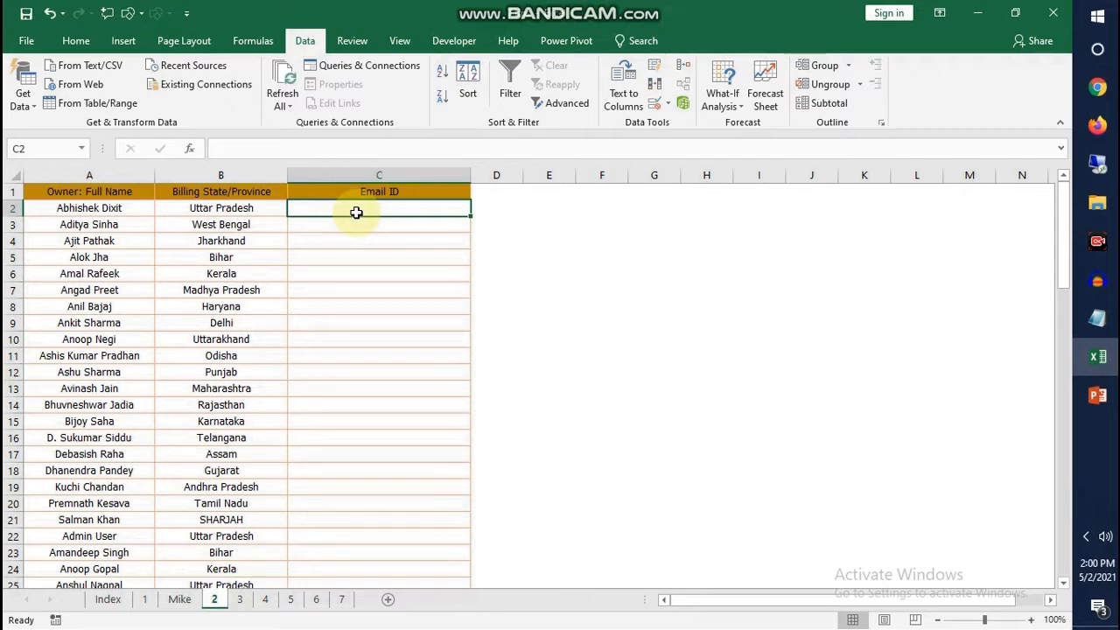
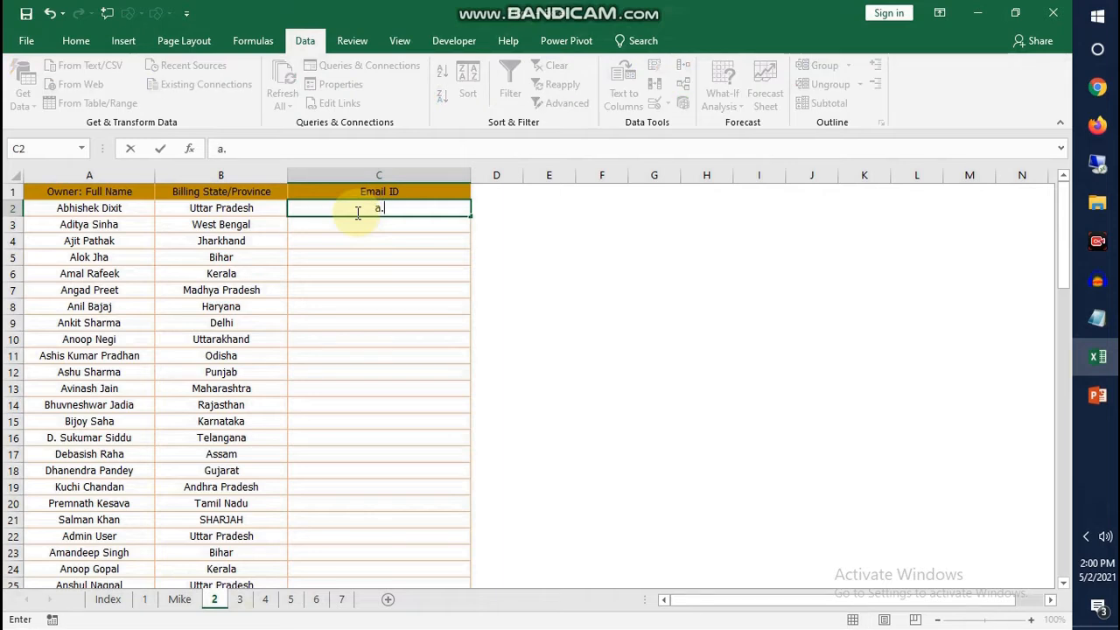
{"action": "key", "text": "Return"}
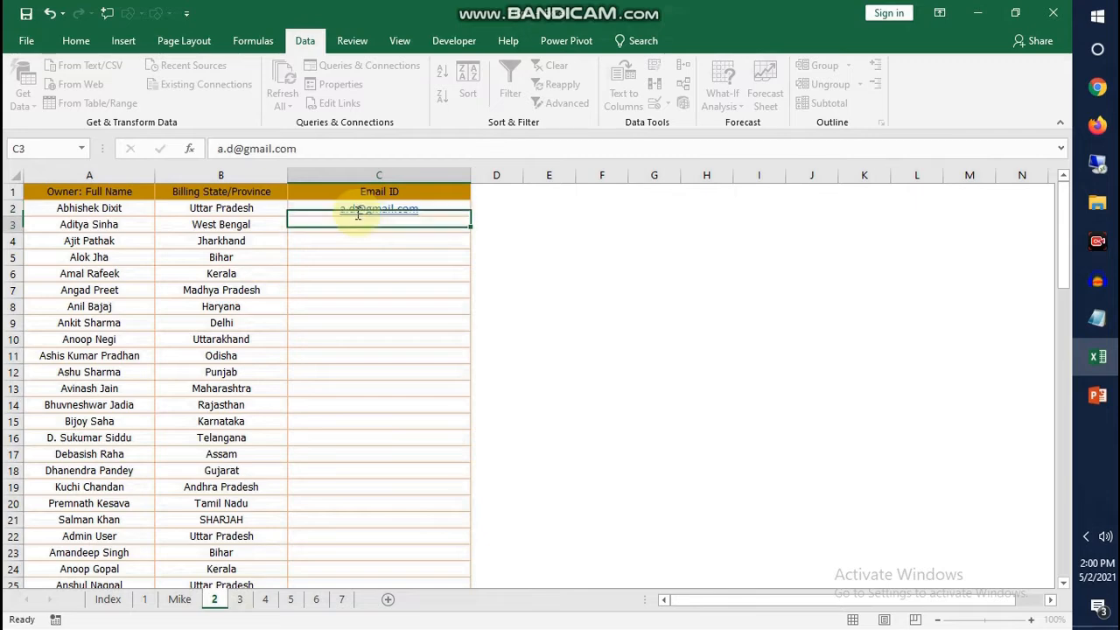
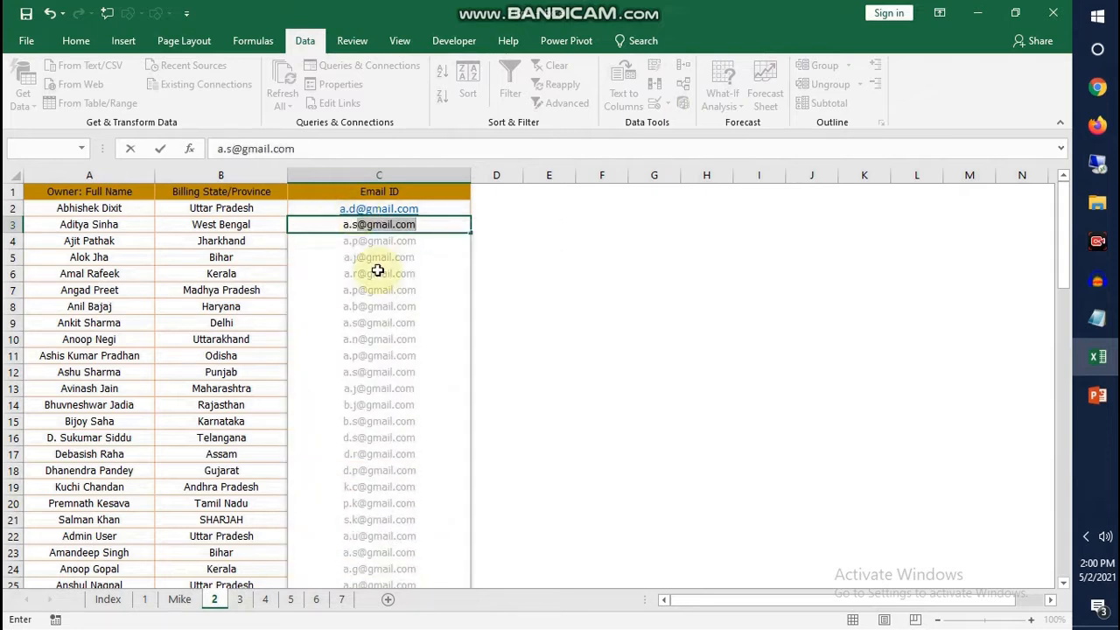
Enter the second owner's email in C3 in the same initials pattern and accept the Flash Fill suggestions for the remaining rows
{"action": "key", "text": "Tab"}
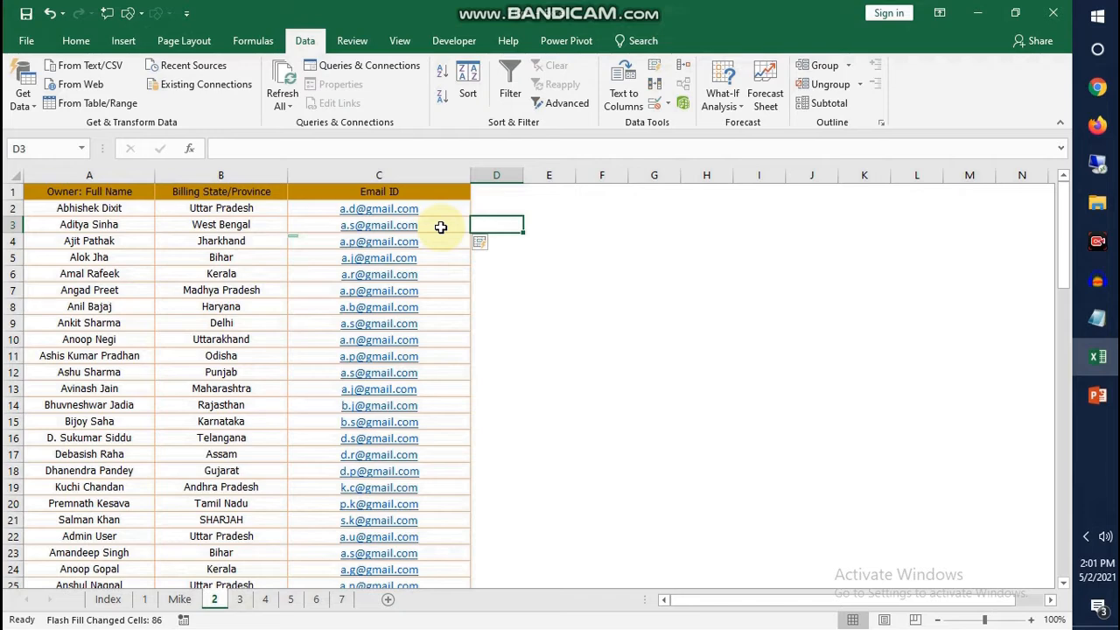
Copy the Email ID header to D1, widen column D, and rename the copied header Email ID-2
{"action": "left_click", "coordinate": [501, 214]}
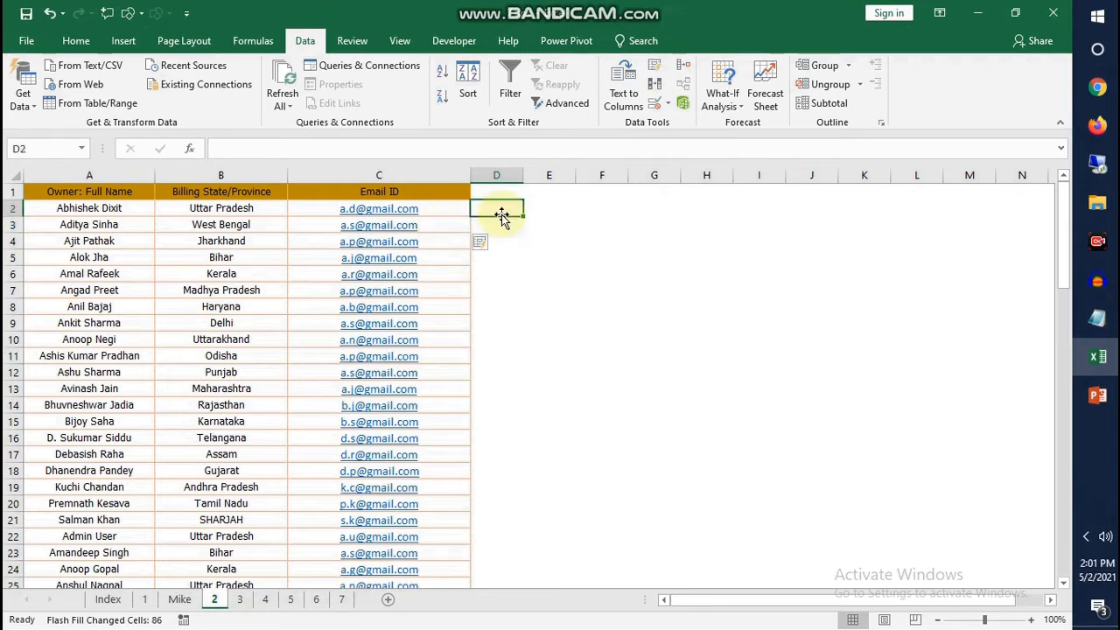
{"action": "left_click", "coordinate": [429, 187]}
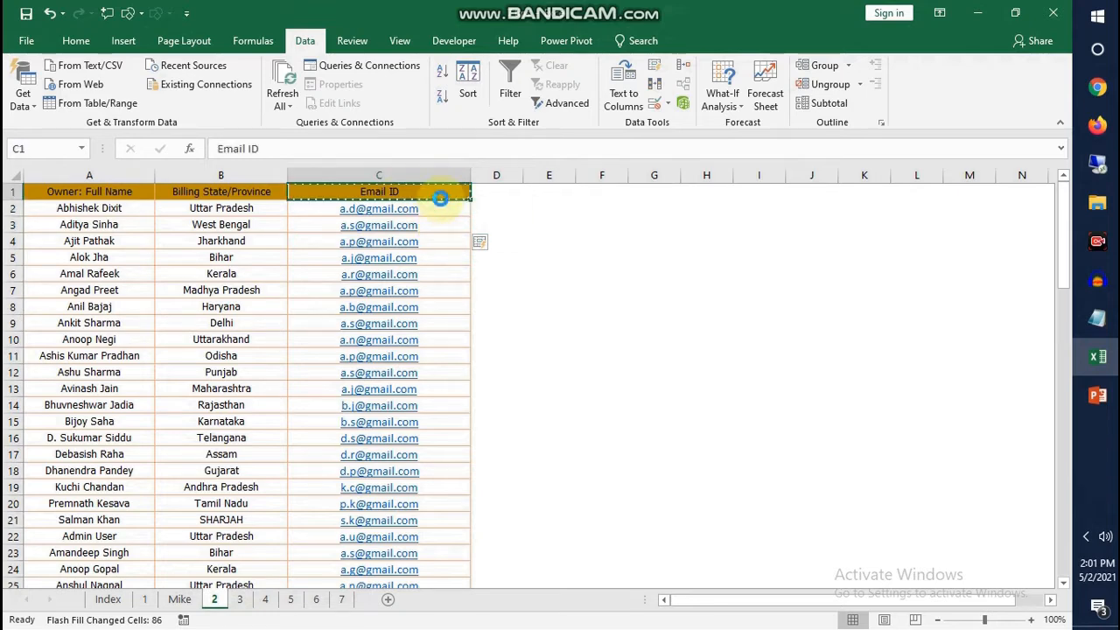
{"action": "key", "text": "ctrl+c"}
{"action": "left_click", "coordinate": [520, 196]}
{"action": "key", "text": "ctrl+v"}
{"action": "left_click_drag", "start_coordinate": [523, 175], "coordinate": [587, 175]}
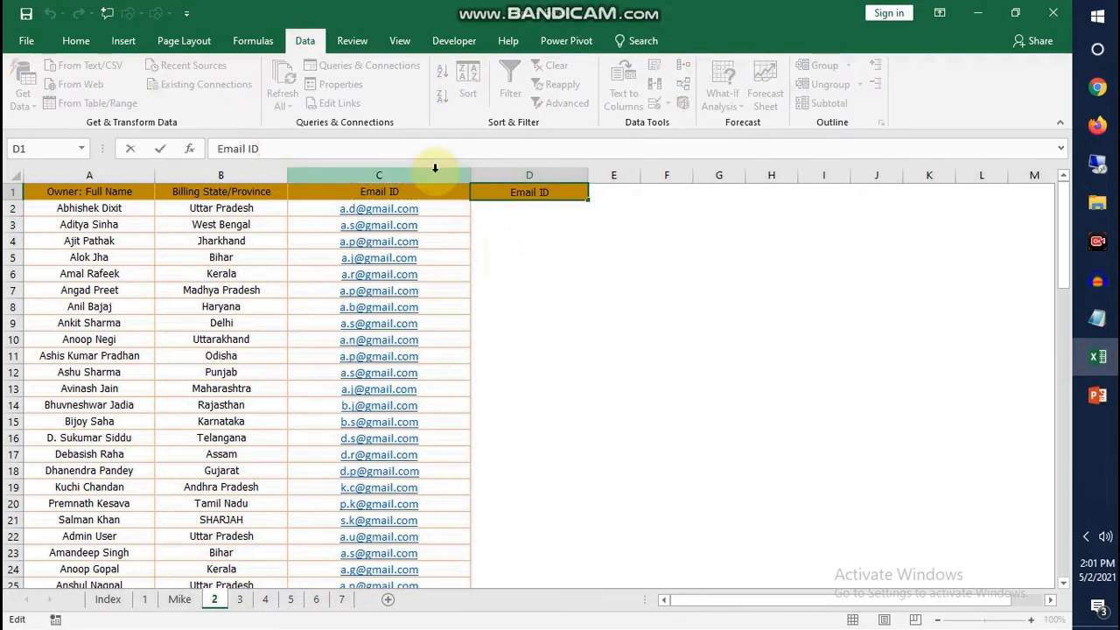
{"action": "type", "text": "-2"}
{"action": "key", "text": "Return"}
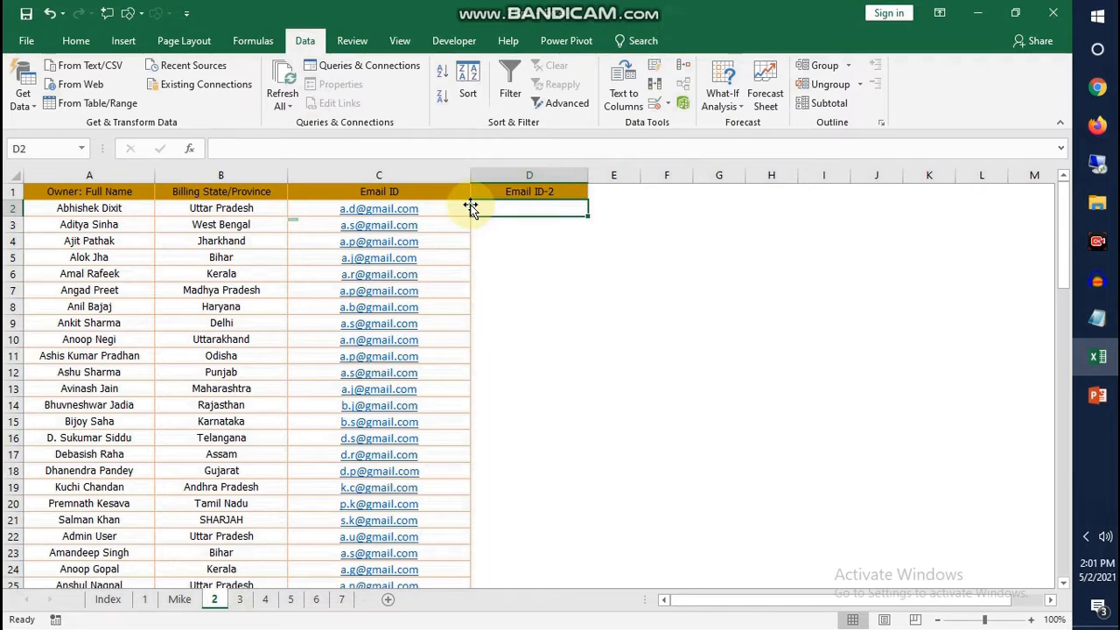
Enter the first owner's email in D2, using the lowercase first name, a dot, the state's first word and the gmail.com domain
{"action": "left_click", "coordinate": [96, 210]}
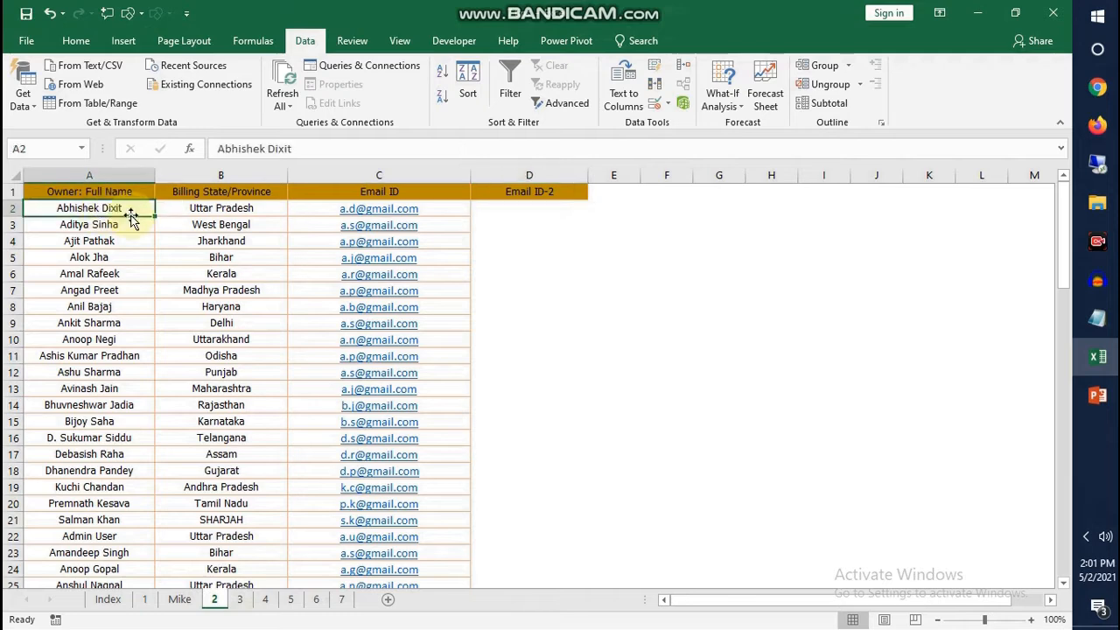
{"action": "left_click", "coordinate": [202, 214]}
{"action": "left_click", "coordinate": [511, 213]}
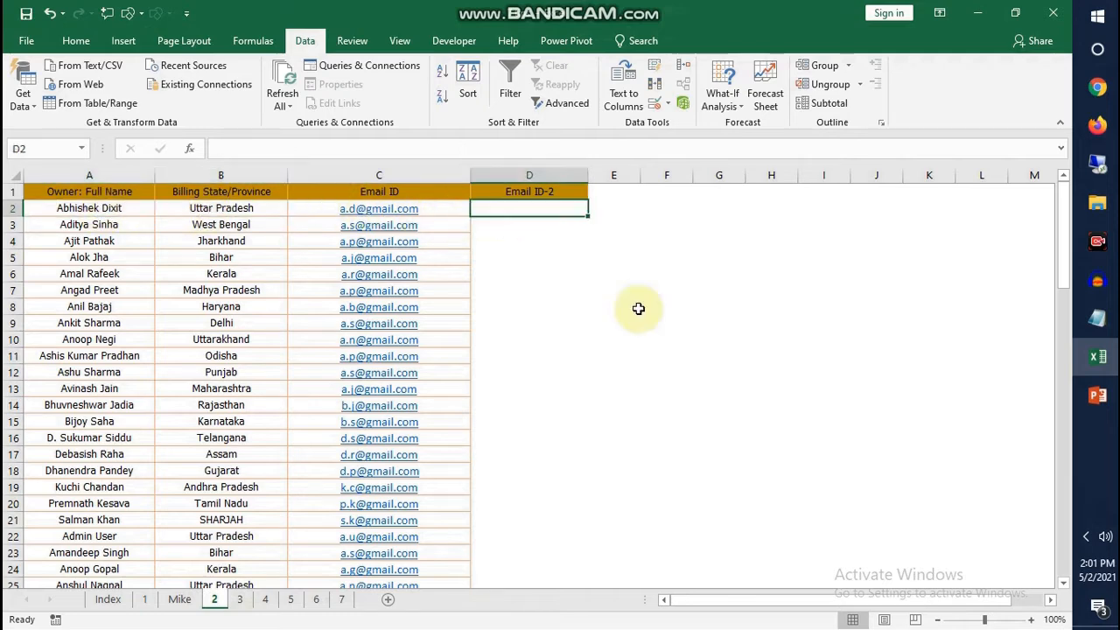
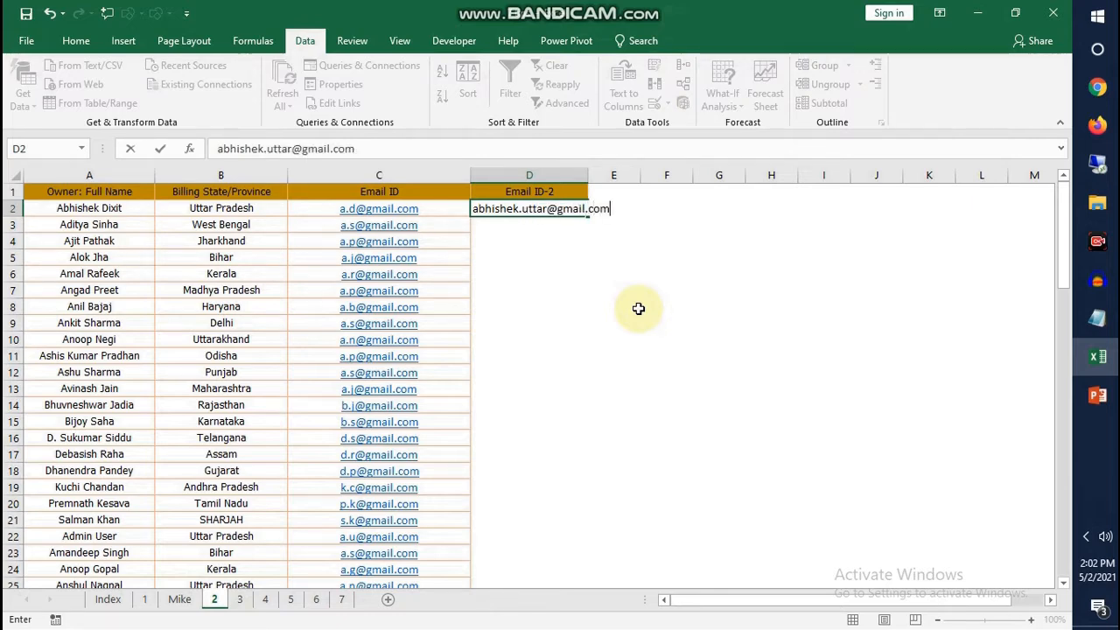
{"action": "key", "text": "Return"}
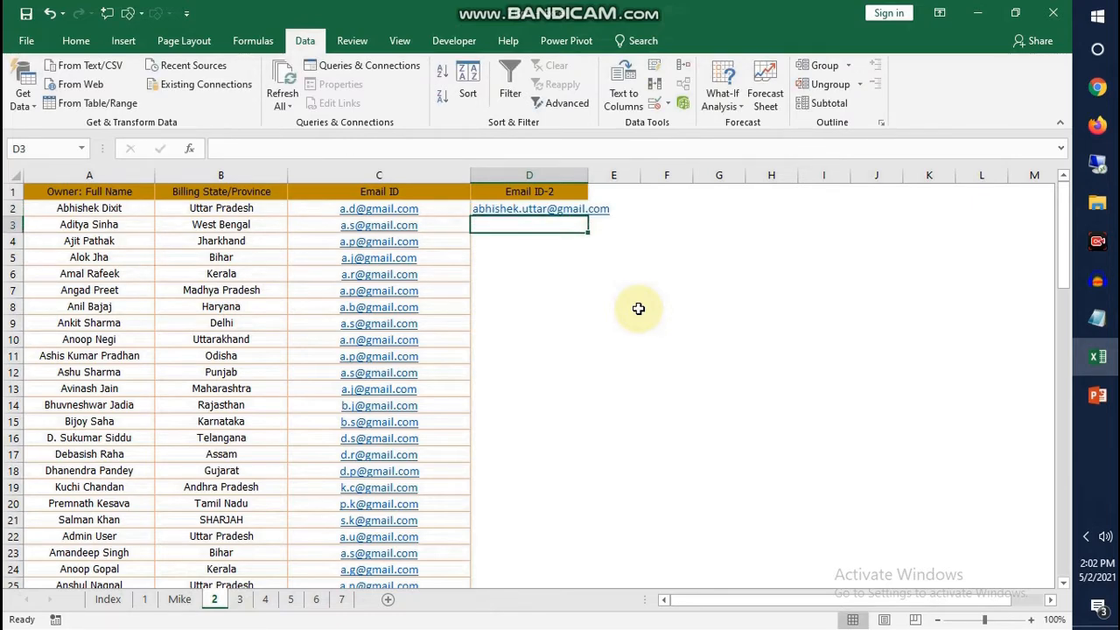
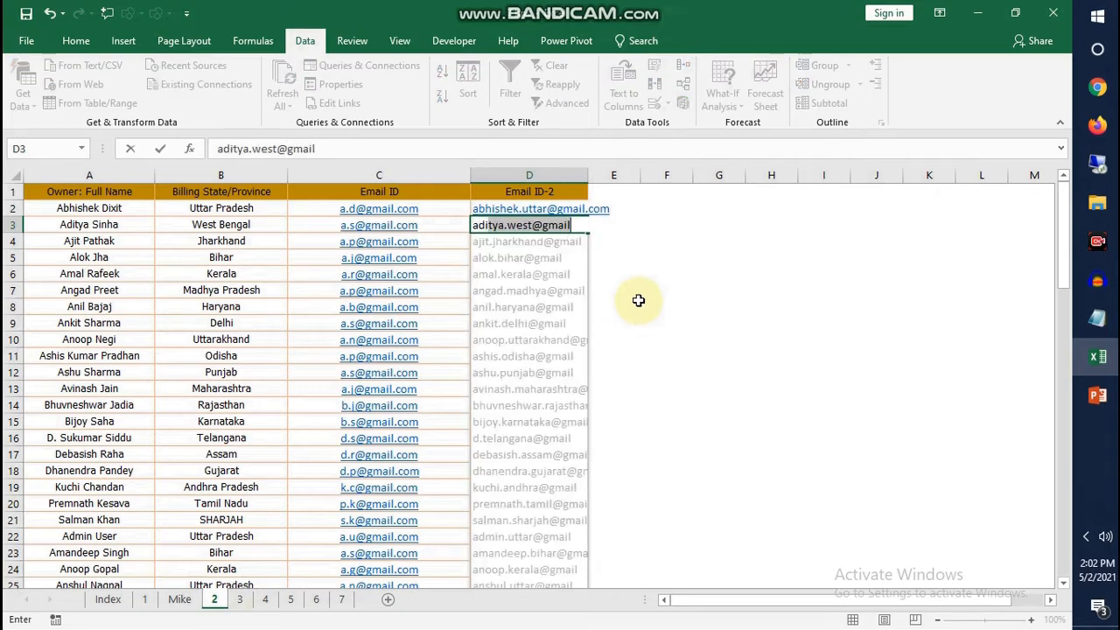
Begin the second owner's email in D3 in the same name.state pattern, accept the Flash Fill suggestions, and widen column D to fit the addresses
{"action": "key", "text": "Tab"}
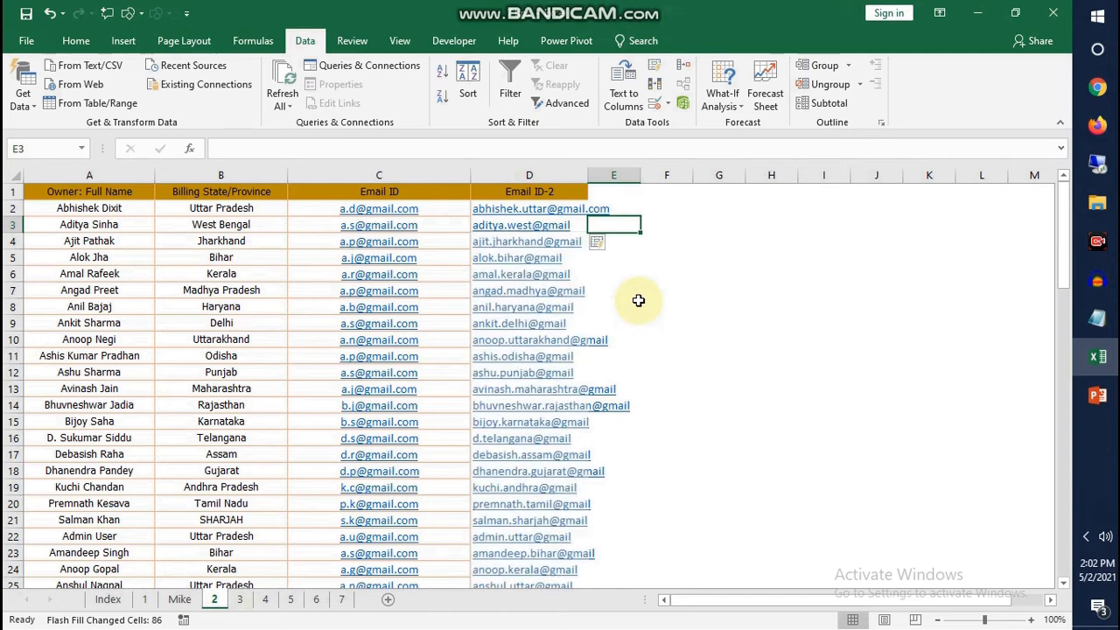
{"action": "left_click_drag", "start_coordinate": [589, 179], "coordinate": [665, 167]}
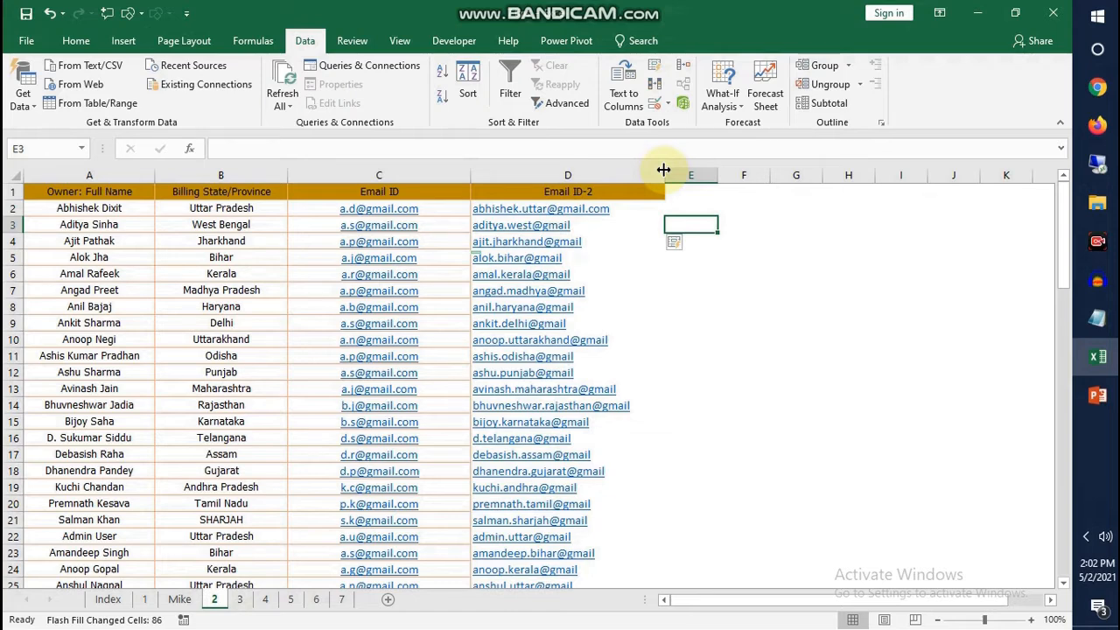
Open sheet 3 and clear the existing Year, Hour and Minute results in C2:G3
{"action": "left_click", "coordinate": [240, 599]}
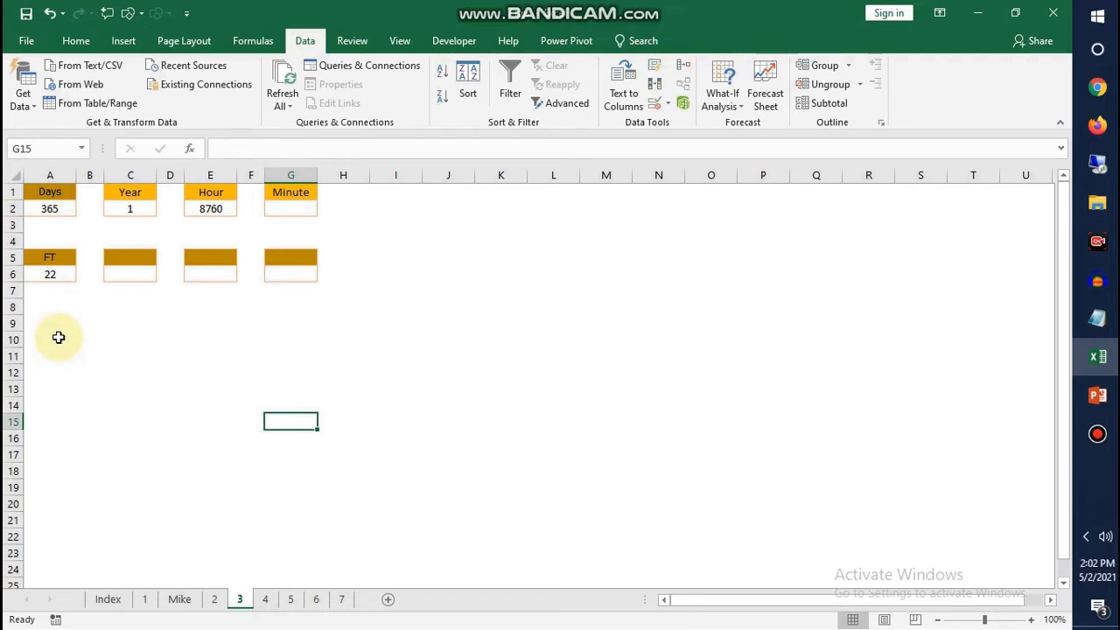
{"action": "left_click", "coordinate": [198, 335]}
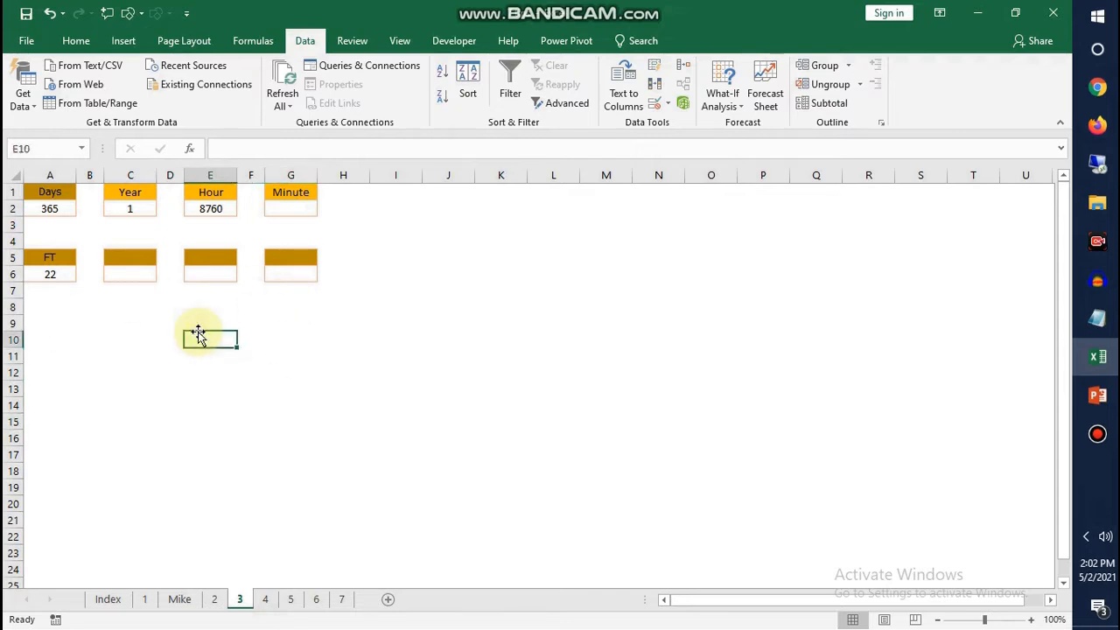
{"action": "left_click_drag", "start_coordinate": [285, 210], "coordinate": [131, 228]}
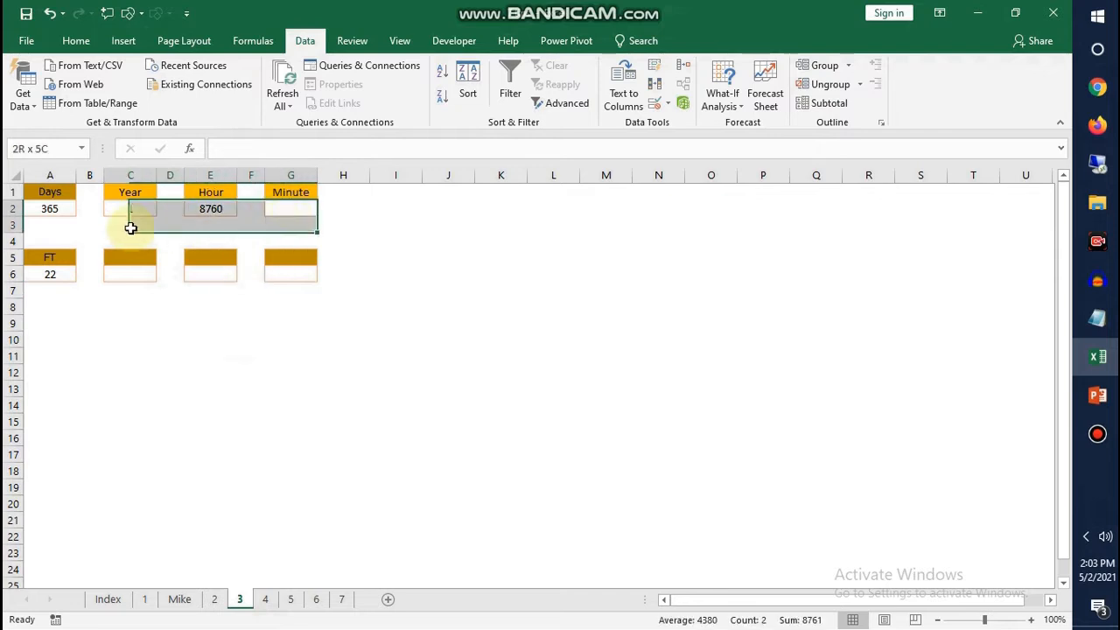
{"action": "key", "text": "Delete"}
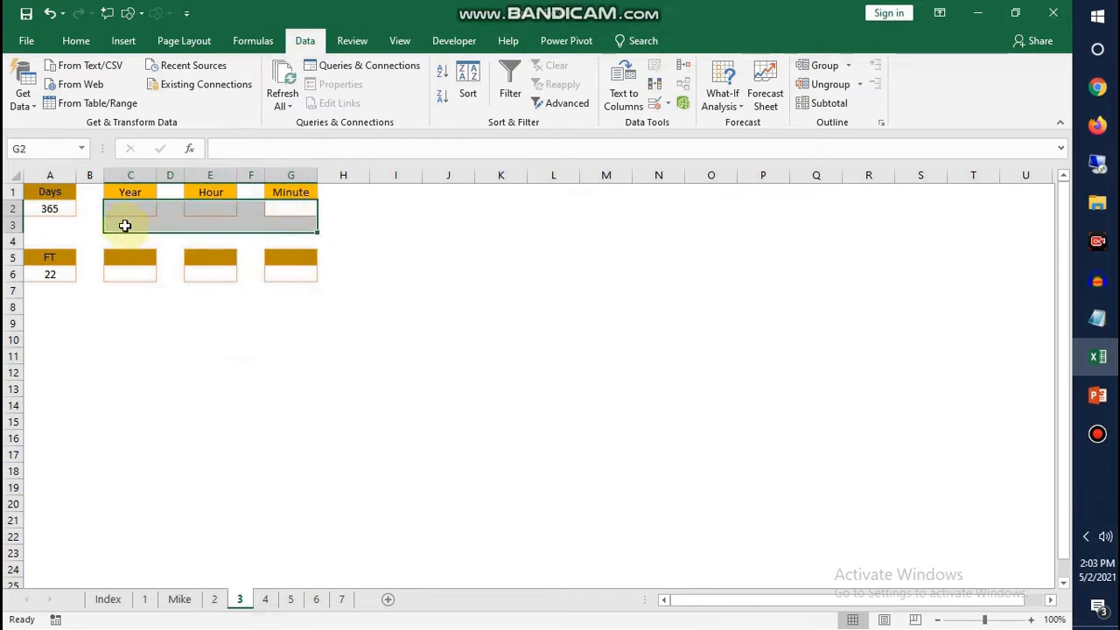
Start a CONVERT formula in C2 under Year, with the days value in A2 as the number to convert
{"action": "left_click", "coordinate": [123, 213]}
{"action": "type", "text": "="}
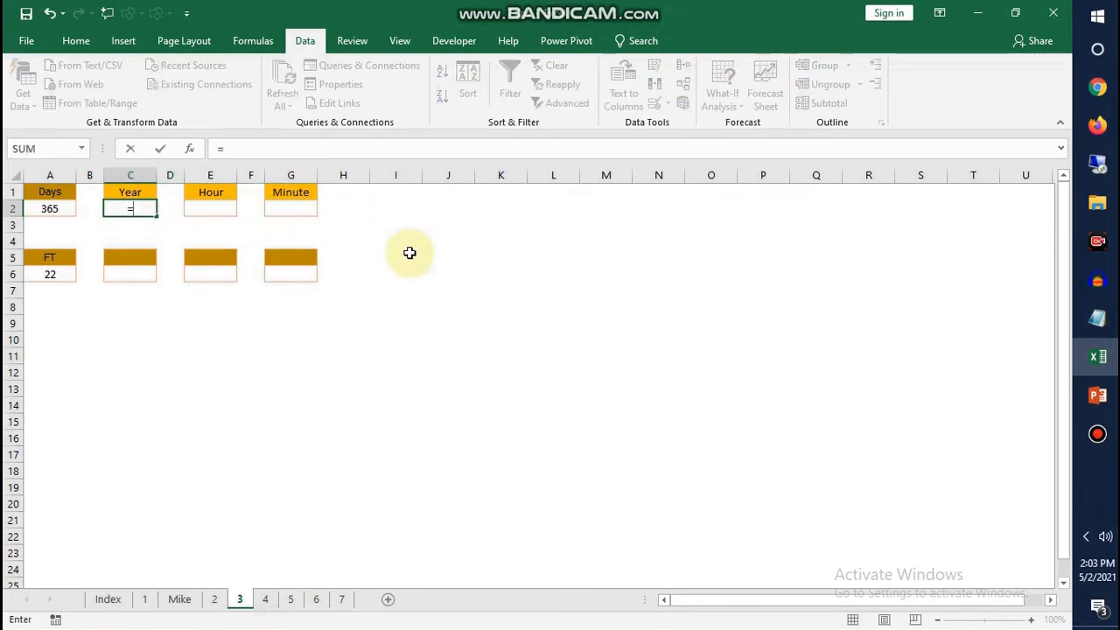
{"action": "type", "text": "convert"}
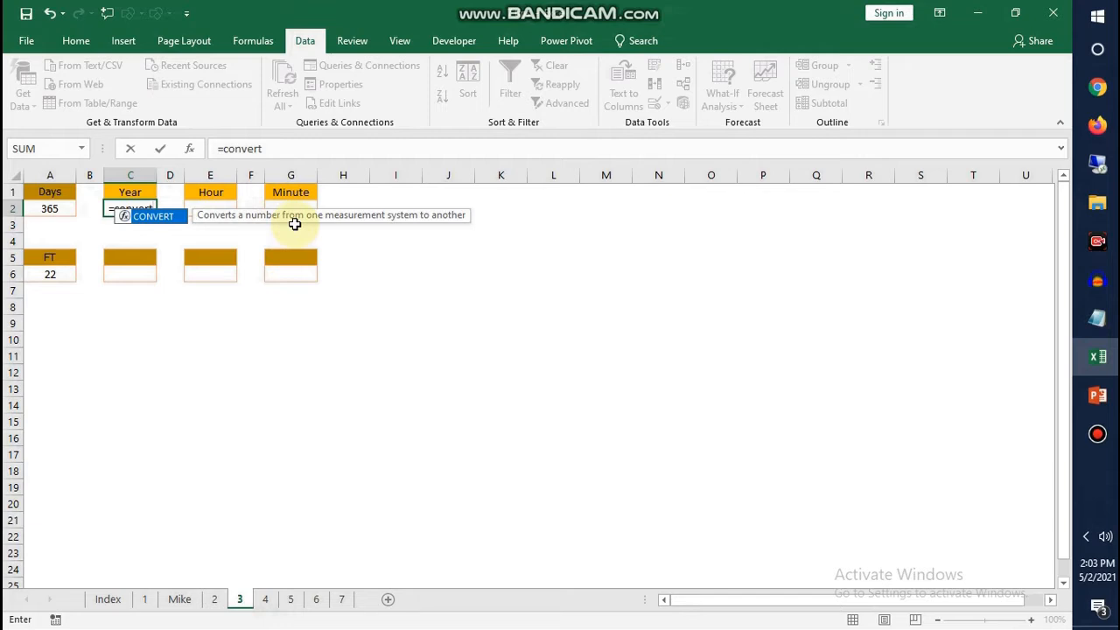
{"action": "key", "text": "Tab"}
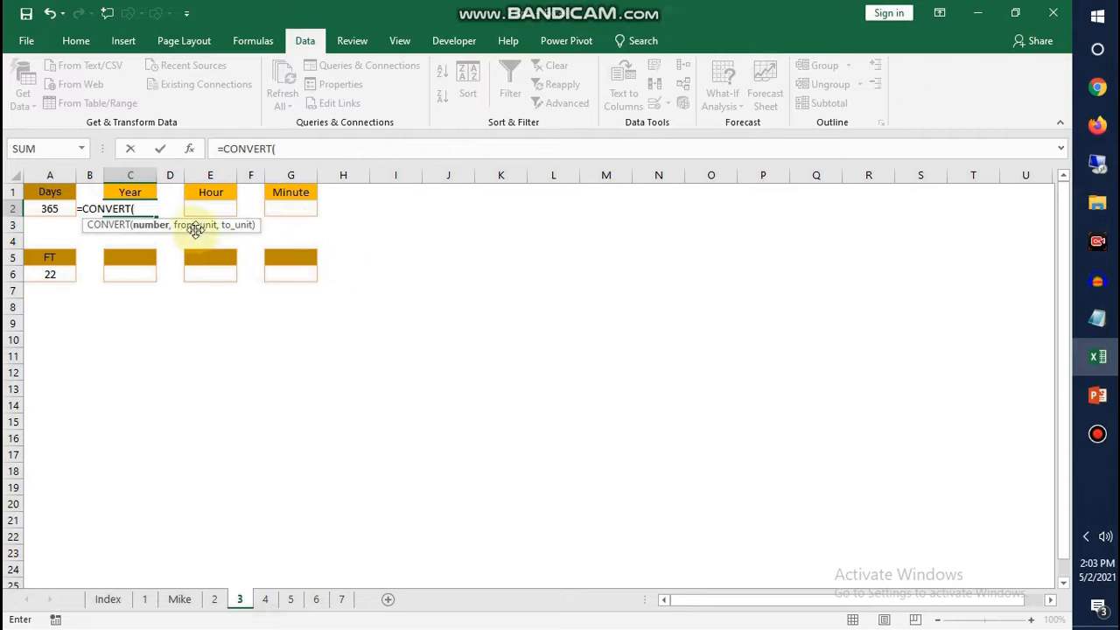
{"action": "left_click", "coordinate": [51, 212]}
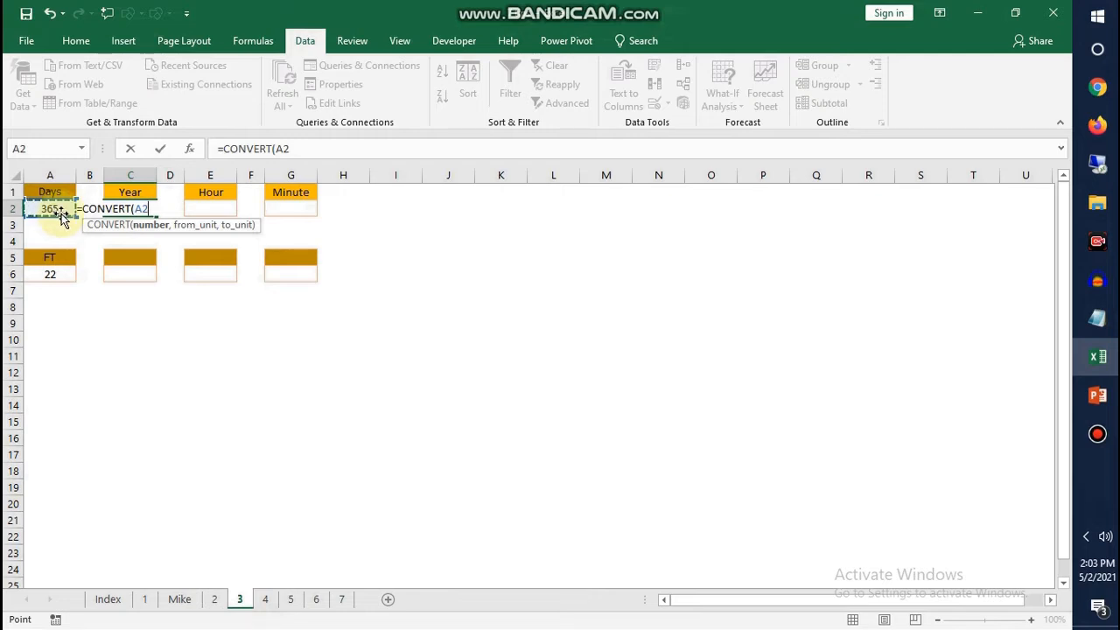
{"action": "type", "text": ","}
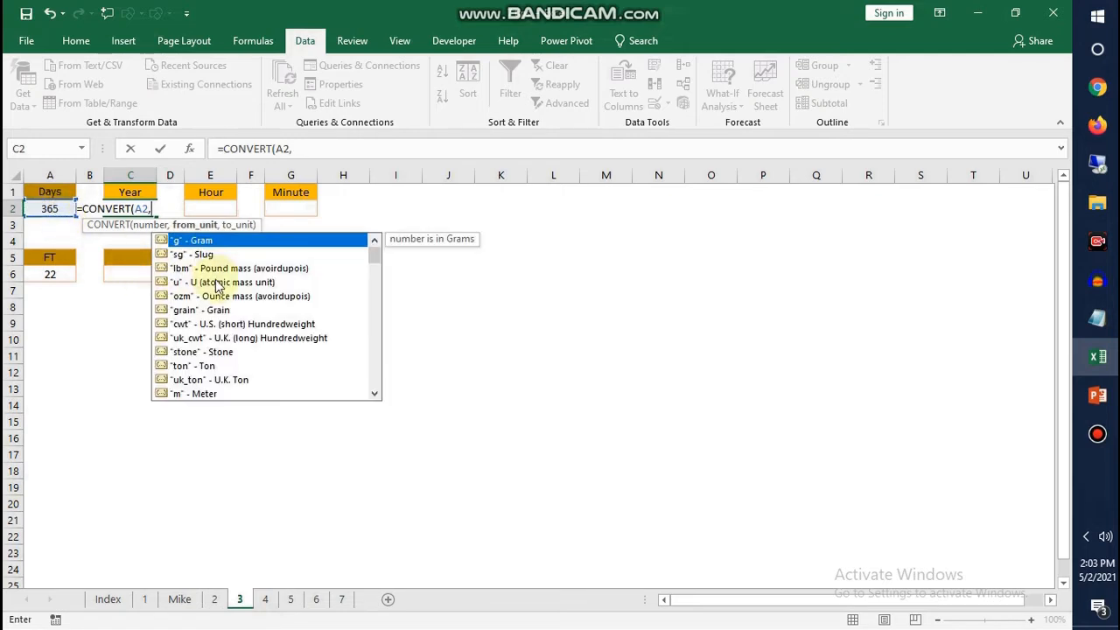
Complete the CONVERT formula with "day" as the from unit and "yr" as the to unit
{"action": "scroll", "coordinate": [217, 296], "scroll_direction": "down", "scroll_amount": 2}
{"action": "scroll", "coordinate": [226, 312], "scroll_direction": "up", "scroll_amount": 2}
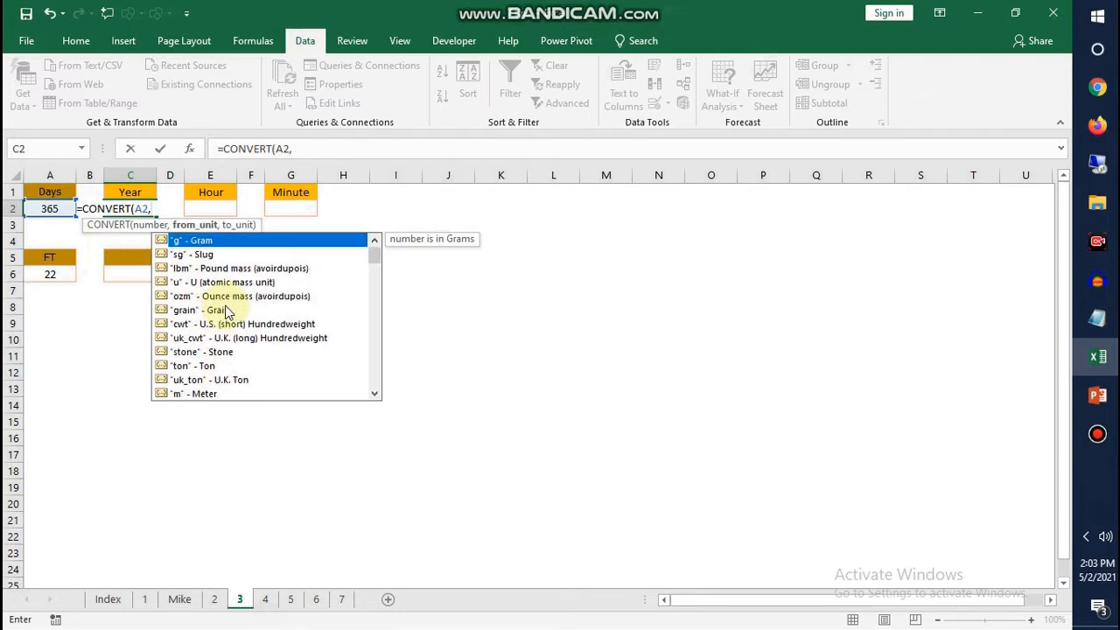
{"action": "scroll", "coordinate": [225, 302], "scroll_direction": "down", "scroll_amount": 2}
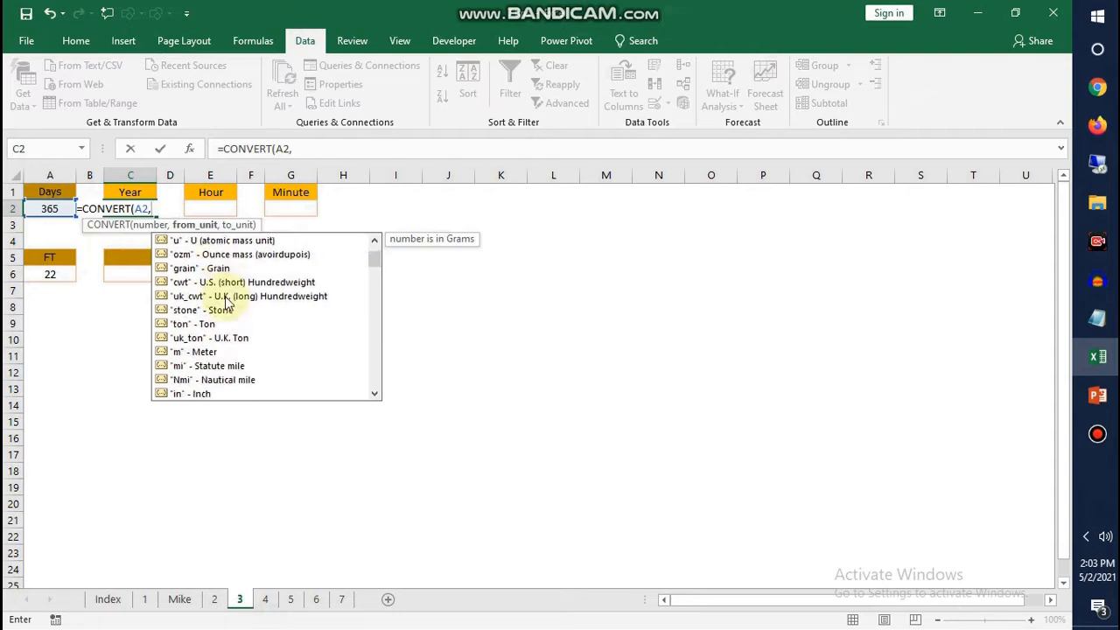
{"action": "scroll", "coordinate": [225, 302], "scroll_direction": "down", "scroll_amount": 3}
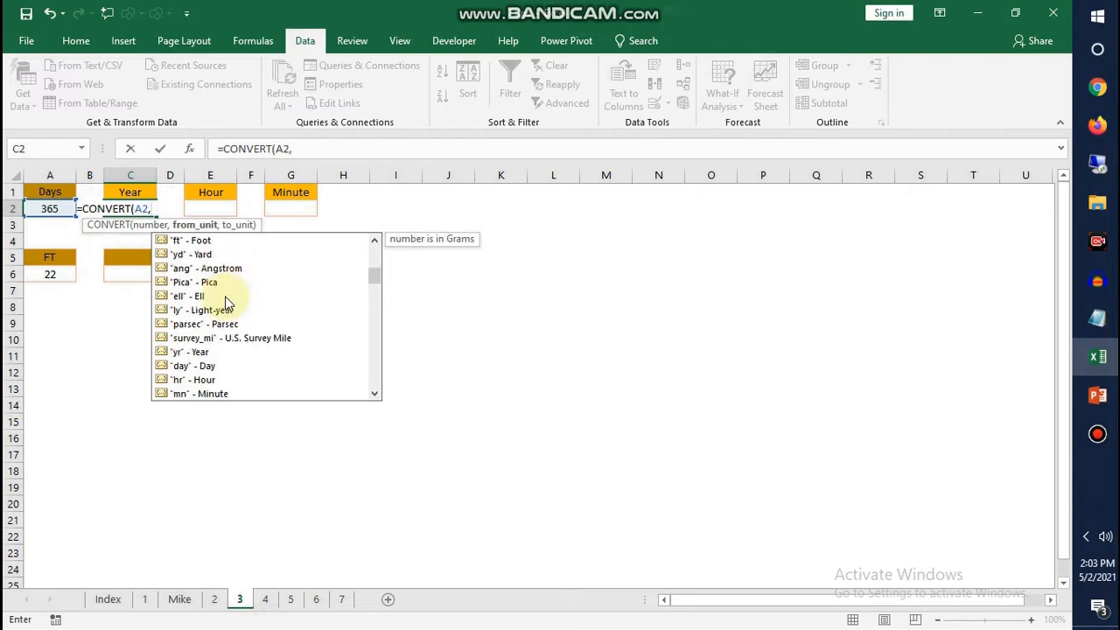
{"action": "double_click", "coordinate": [203, 364]}
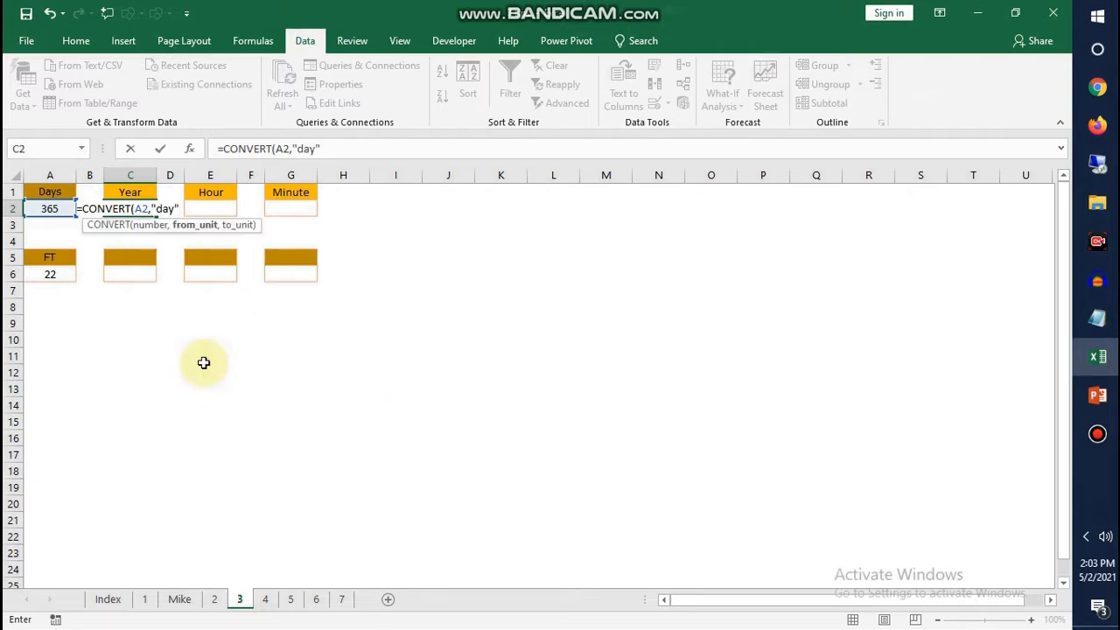
{"action": "type", "text": ","}
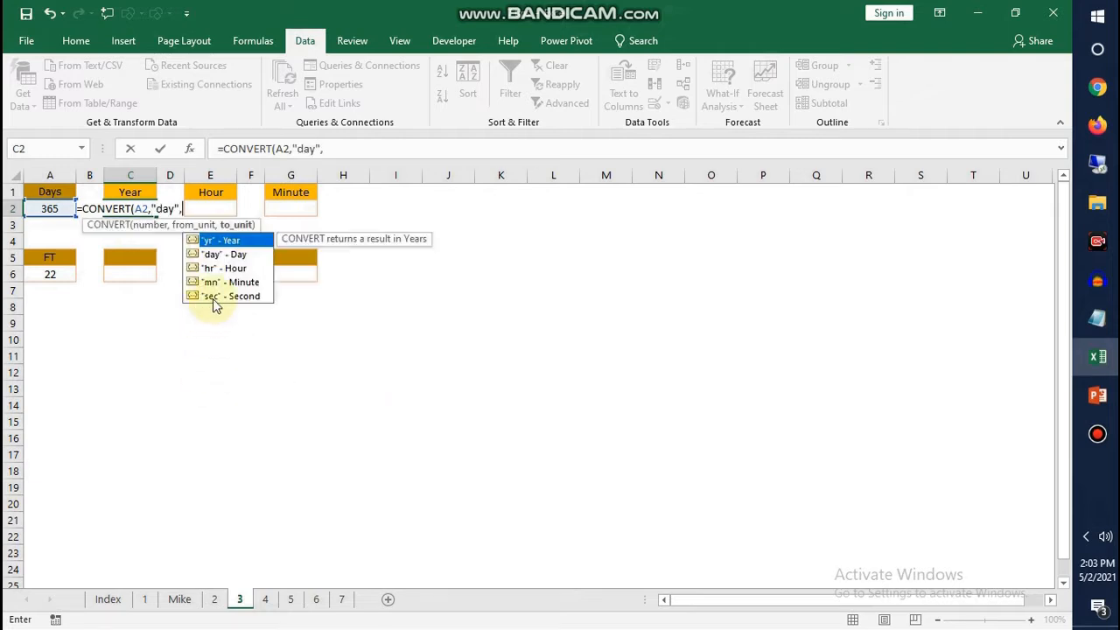
{"action": "double_click", "coordinate": [216, 240]}
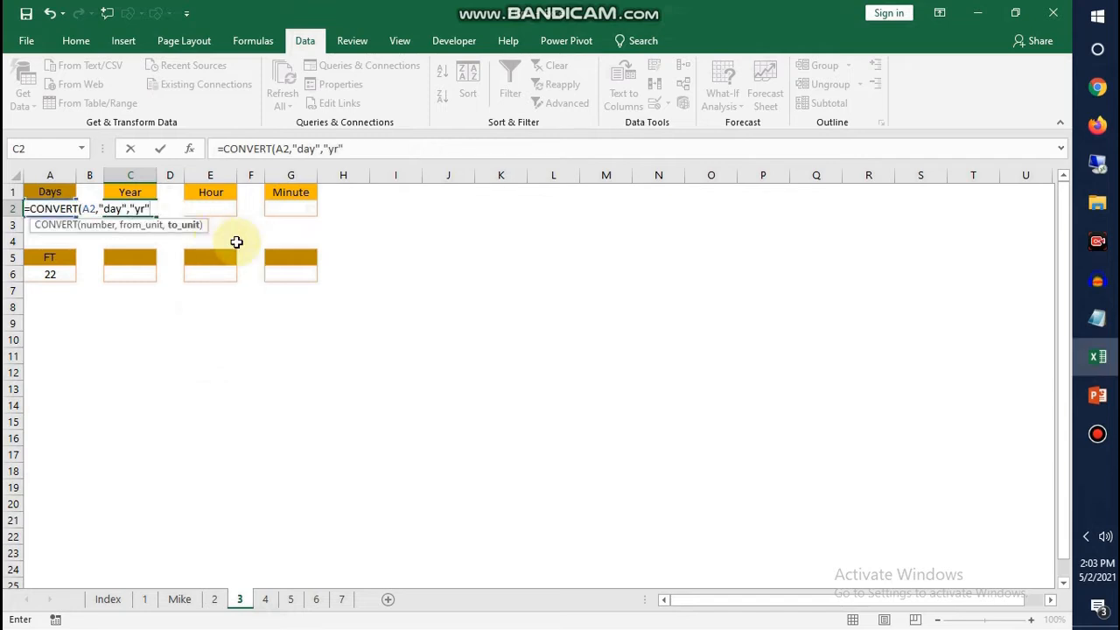
{"action": "type", "text": ")"}
{"action": "key", "text": "Return"}
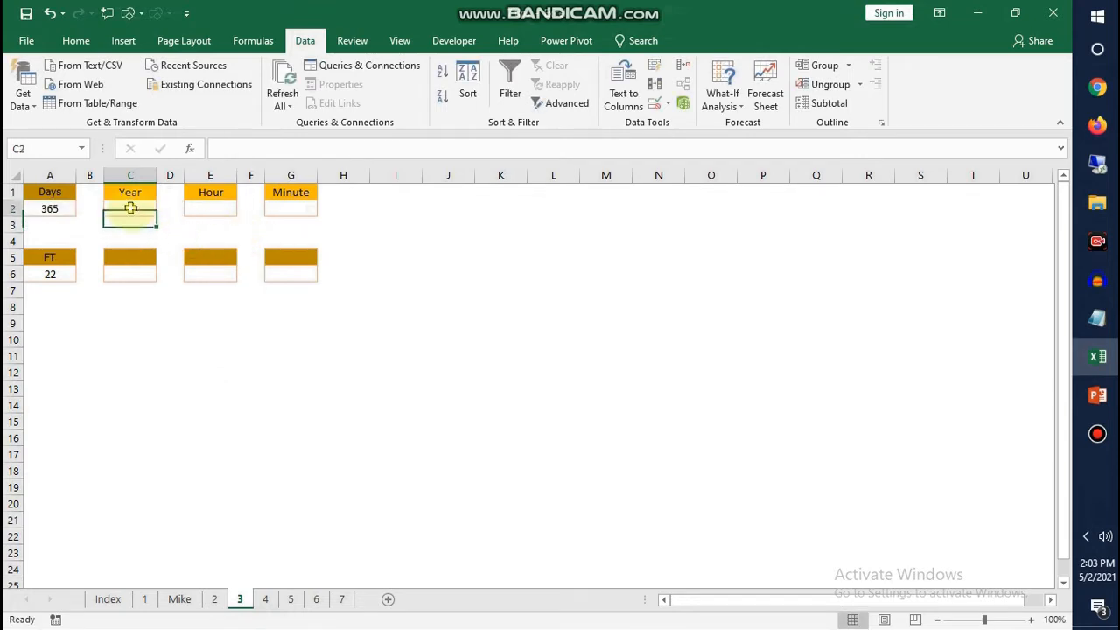
Convert the year value in C2 to hours in E2 with =CONVERT(C2,"yr","hr")
{"action": "left_click", "coordinate": [48, 208]}
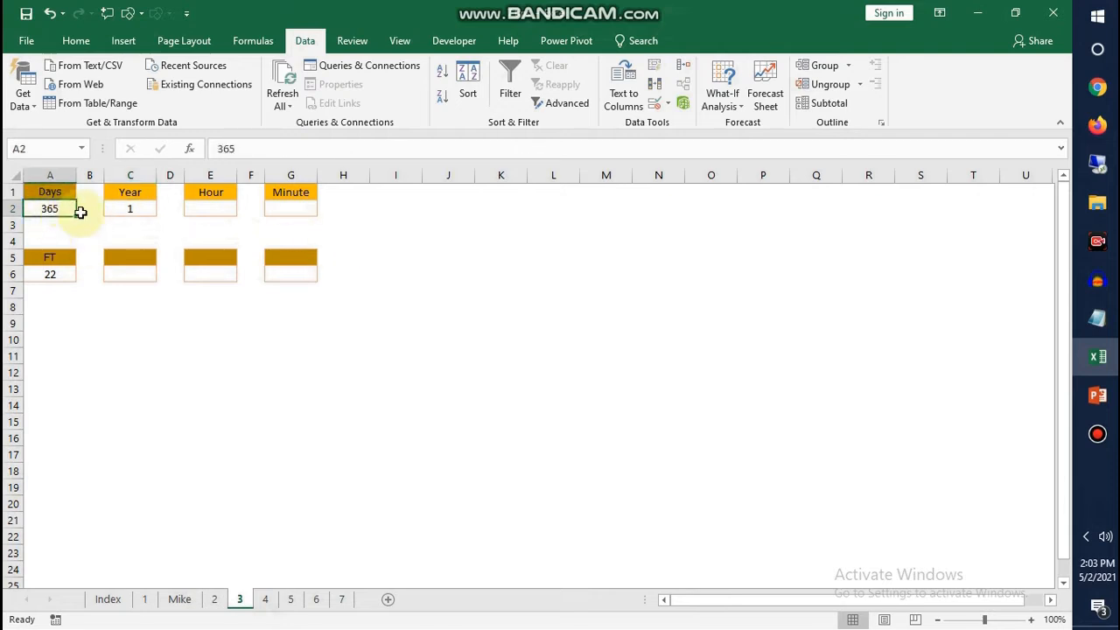
{"action": "left_click", "coordinate": [129, 210]}
{"action": "left_click", "coordinate": [210, 210]}
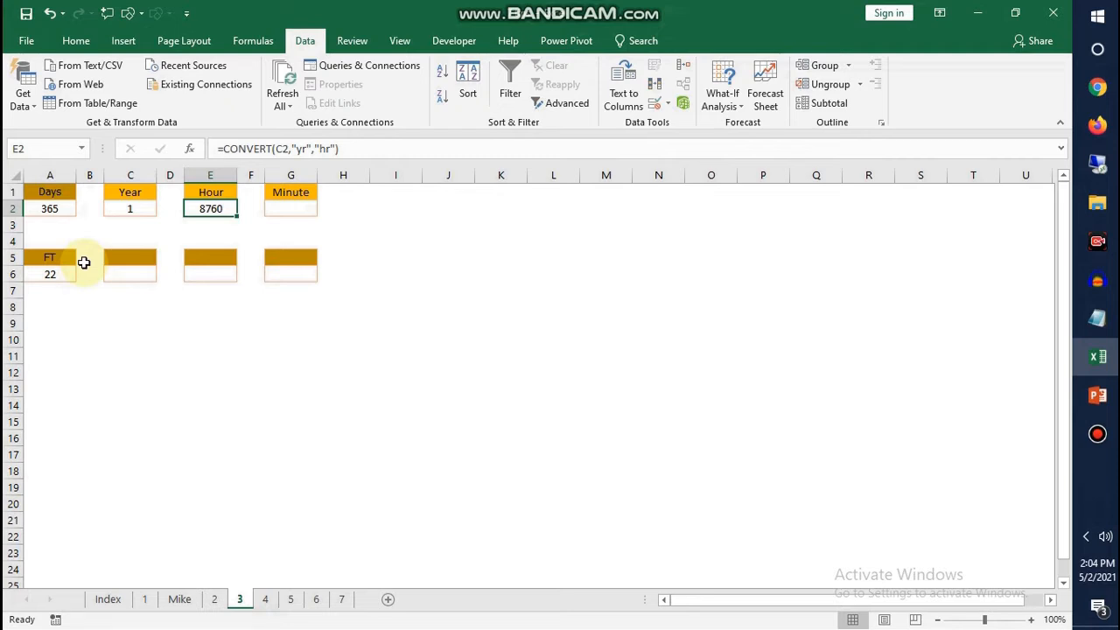
Open sheet 4 and examine the contract names, start and end dates, and the first contract's Years, Month and Days formulas
{"action": "left_click", "coordinate": [265, 599]}
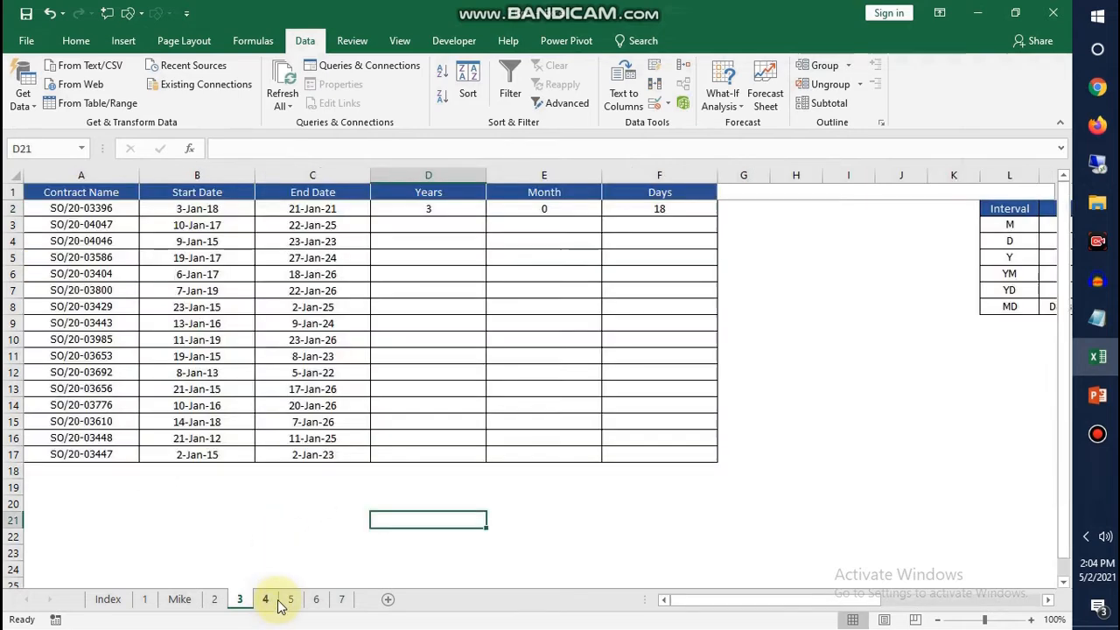
{"action": "left_click", "coordinate": [74, 259]}
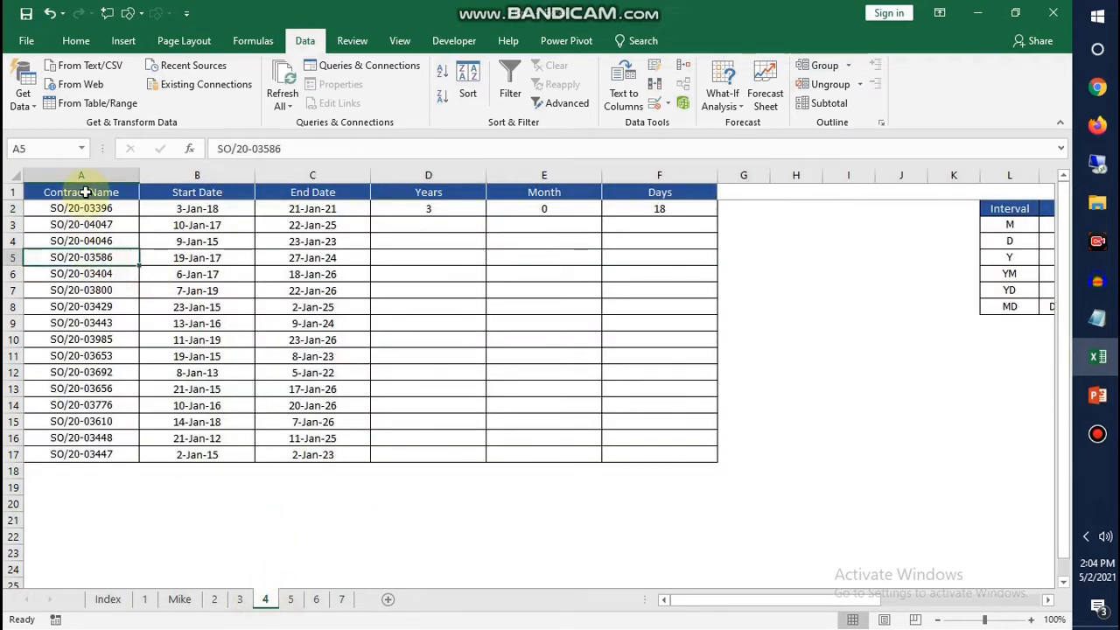
{"action": "left_click_drag", "start_coordinate": [82, 190], "coordinate": [90, 408]}
{"action": "left_click_drag", "start_coordinate": [219, 192], "coordinate": [210, 421]}
{"action": "left_click_drag", "start_coordinate": [313, 193], "coordinate": [315, 356]}
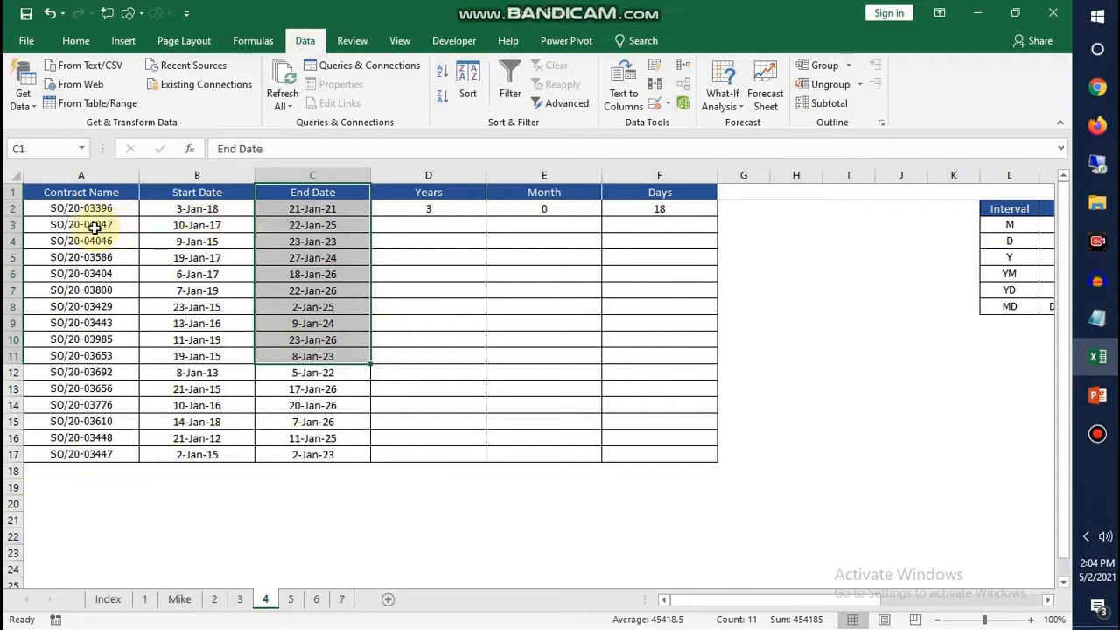
{"action": "left_click", "coordinate": [183, 225]}
{"action": "left_click", "coordinate": [103, 208]}
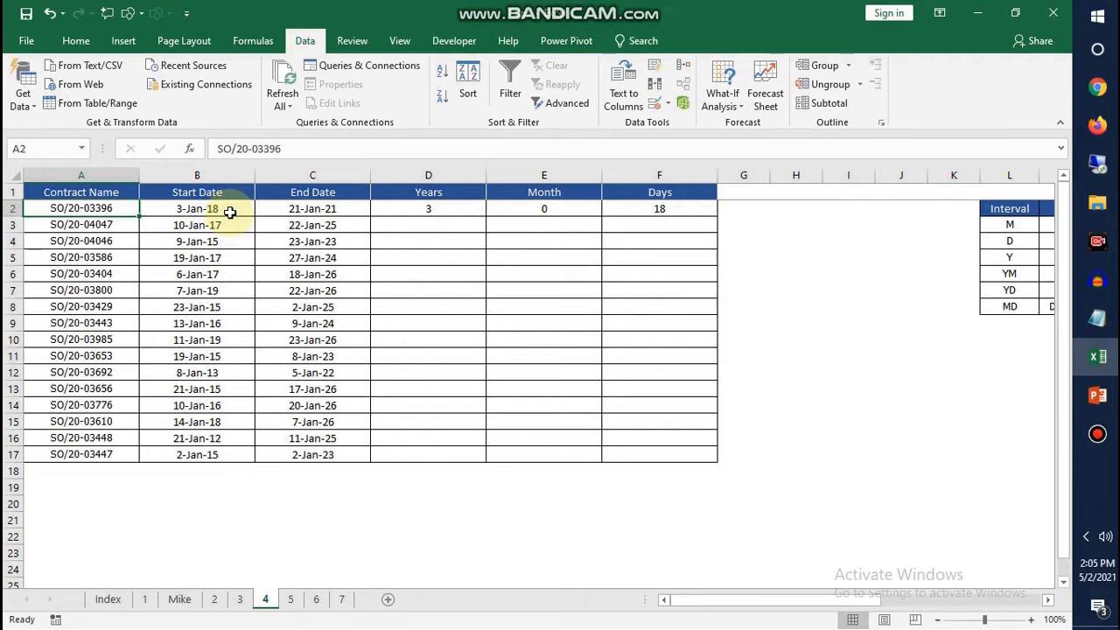
{"action": "left_click", "coordinate": [317, 209]}
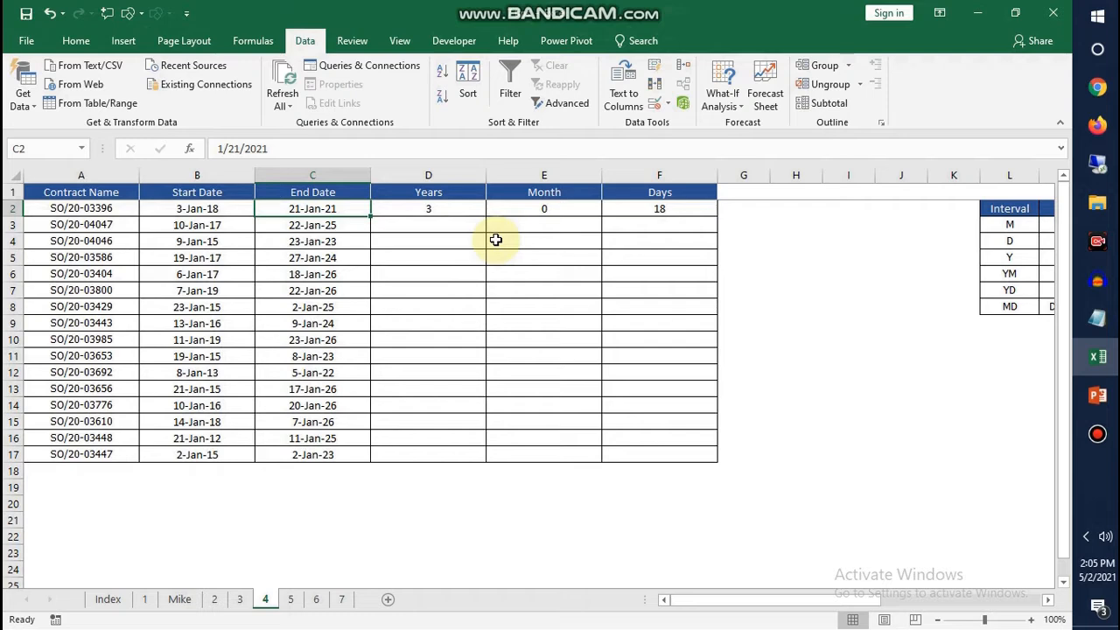
{"action": "left_click", "coordinate": [451, 210]}
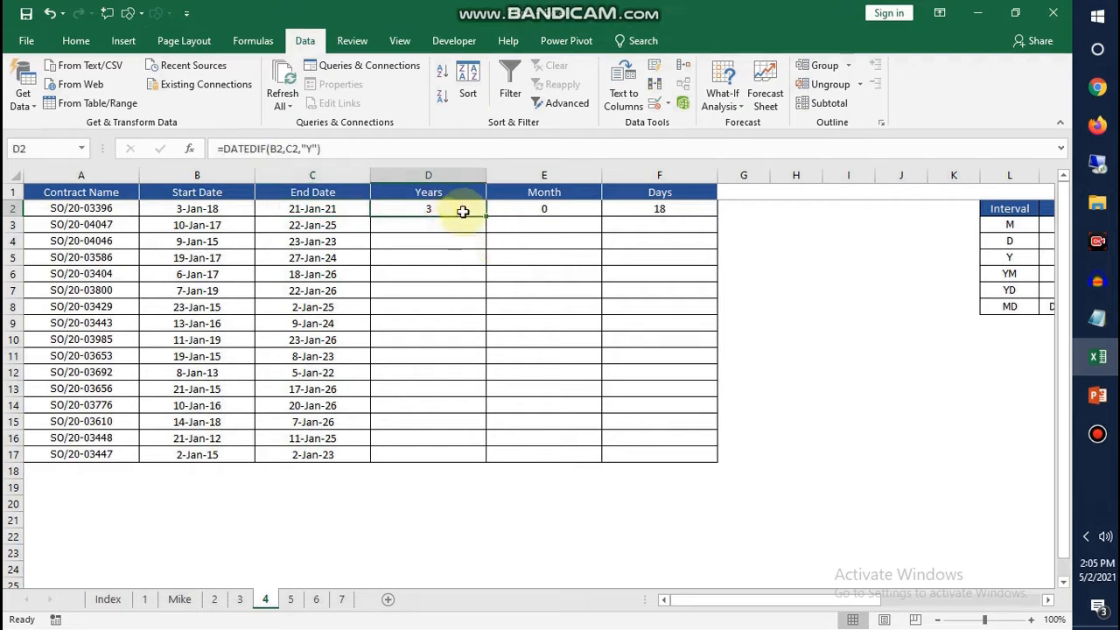
{"action": "left_click", "coordinate": [532, 208]}
{"action": "left_click", "coordinate": [647, 206]}
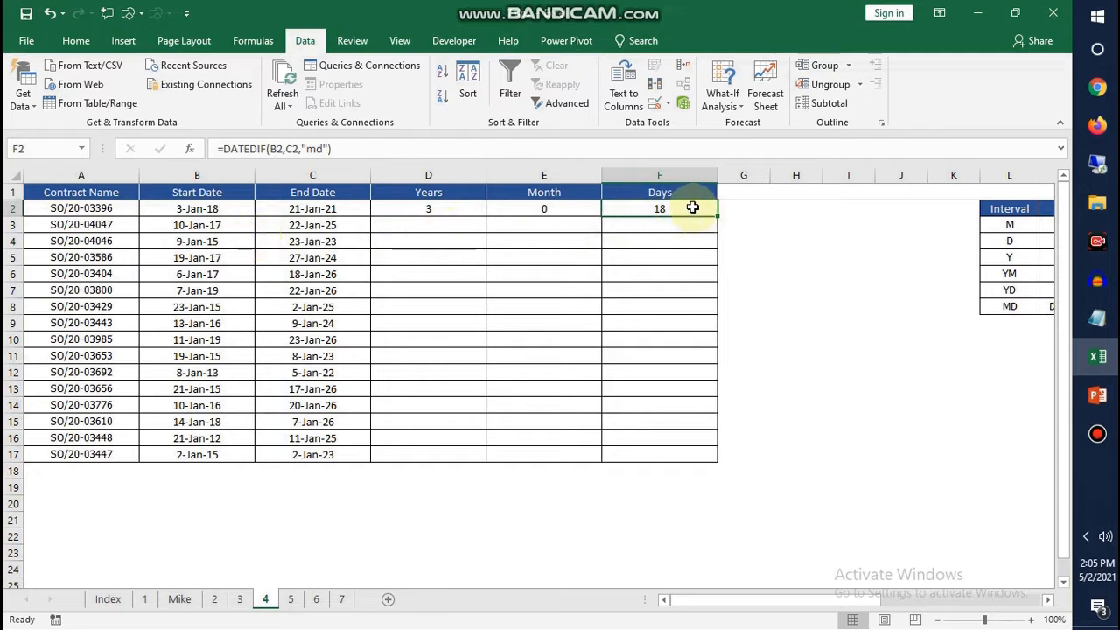
Clear the first contract's existing Years, Month and Days results in D2:F2 and select cell G2
{"action": "left_click_drag", "start_coordinate": [691, 208], "coordinate": [415, 251]}
{"action": "left_click", "coordinate": [744, 208]}
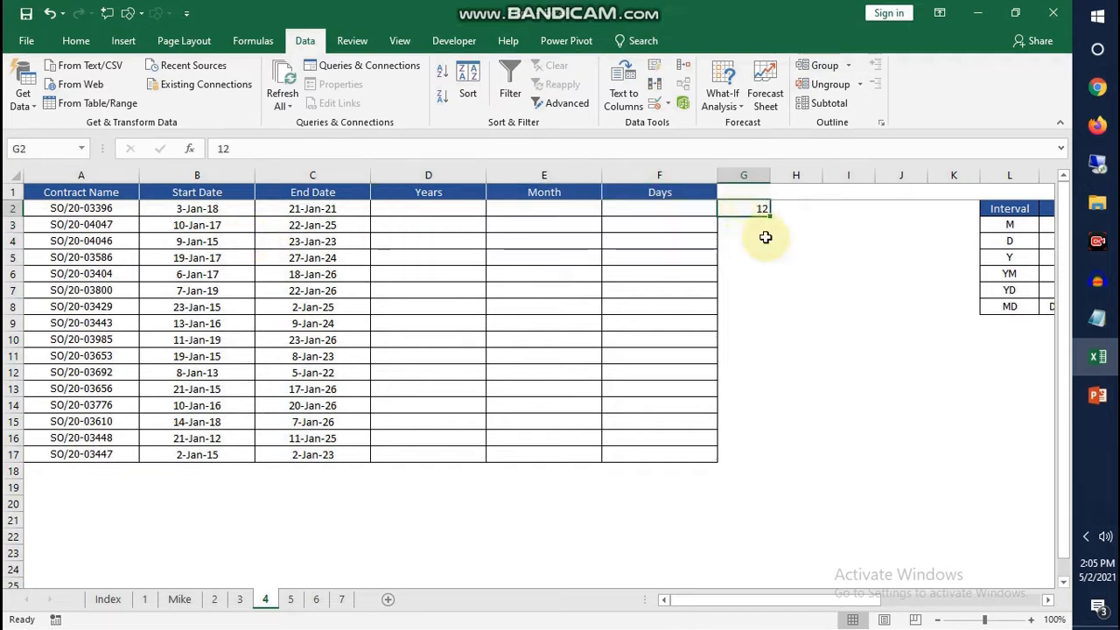
Clear cell G2 and begin a DATEDIF formula in the first contract's Years cell, D2
{"action": "key", "text": "Delete"}
{"action": "left_click", "coordinate": [399, 224]}
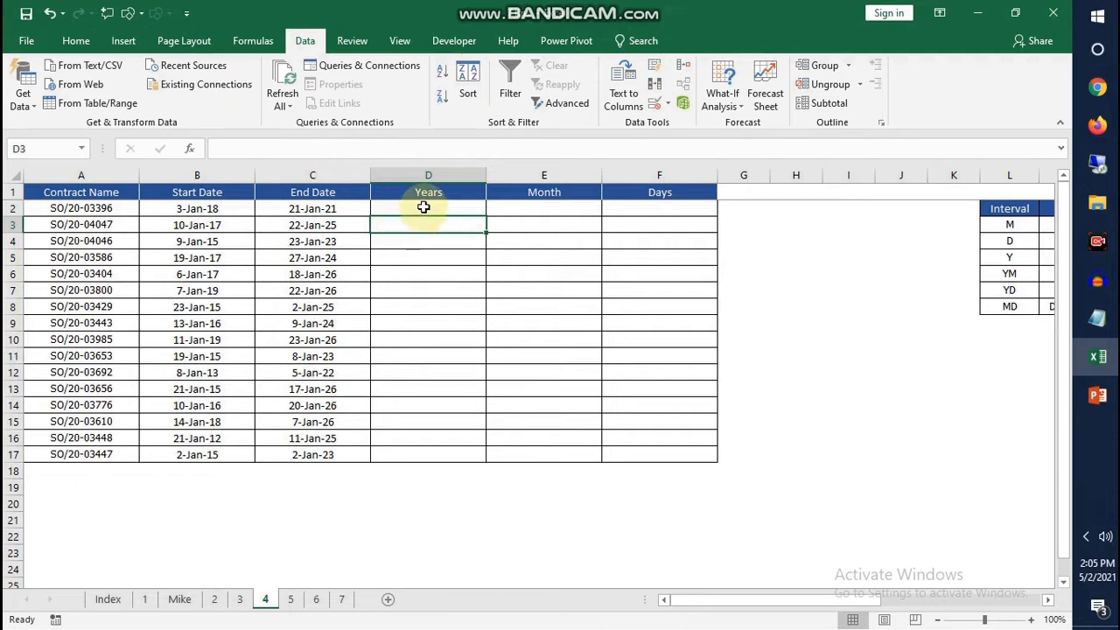
{"action": "left_click", "coordinate": [424, 207]}
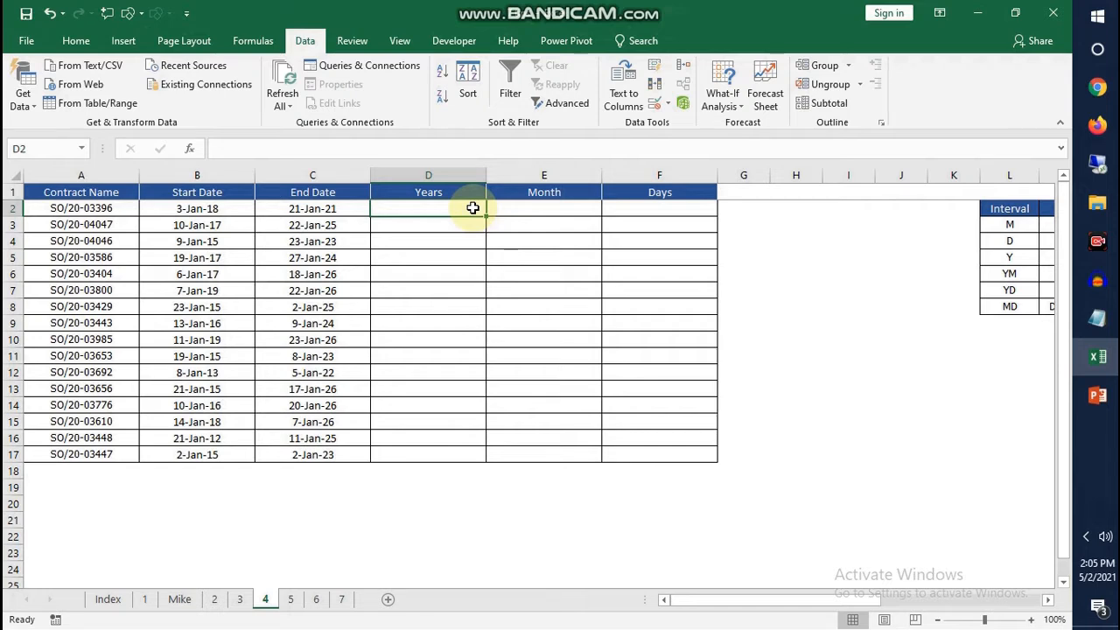
{"action": "type", "text": "=dat"}
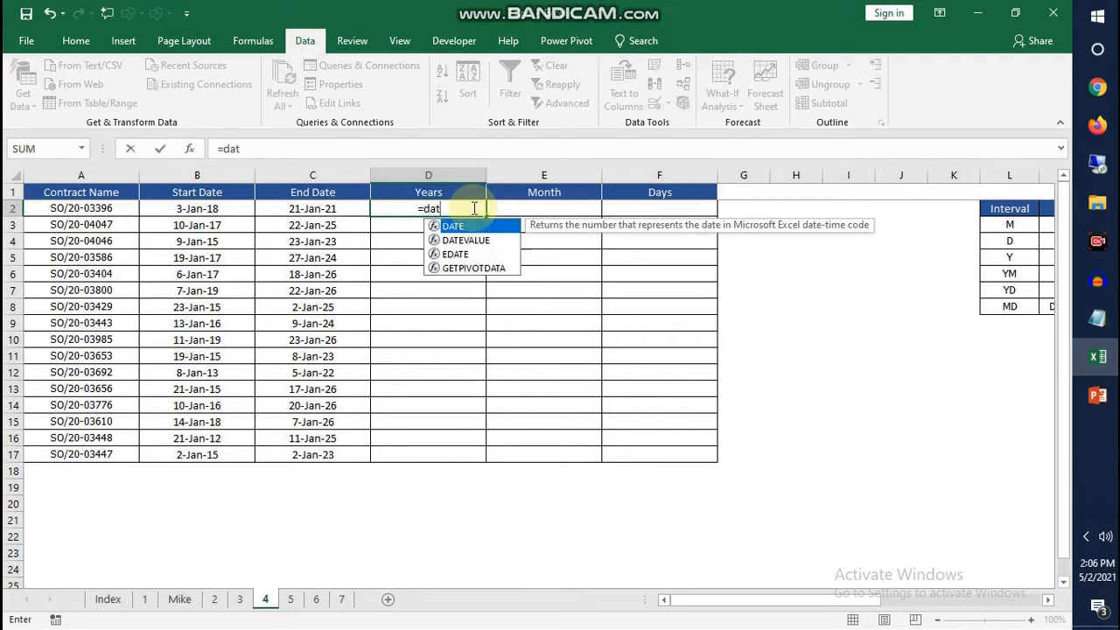
{"action": "type", "text": "edif"}
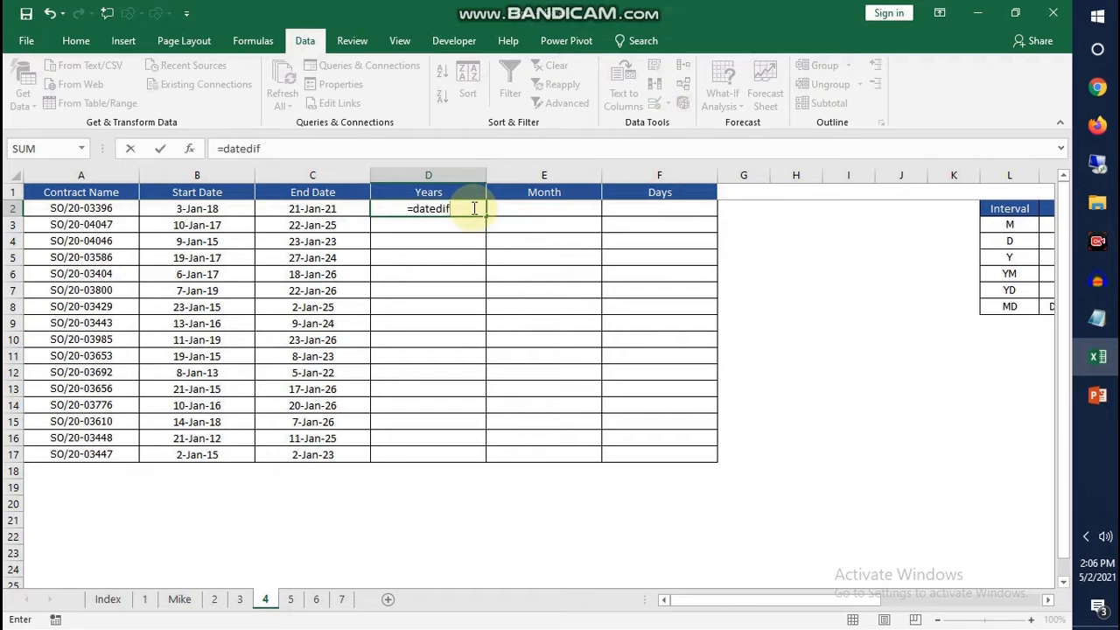
{"action": "type", "text": "("}
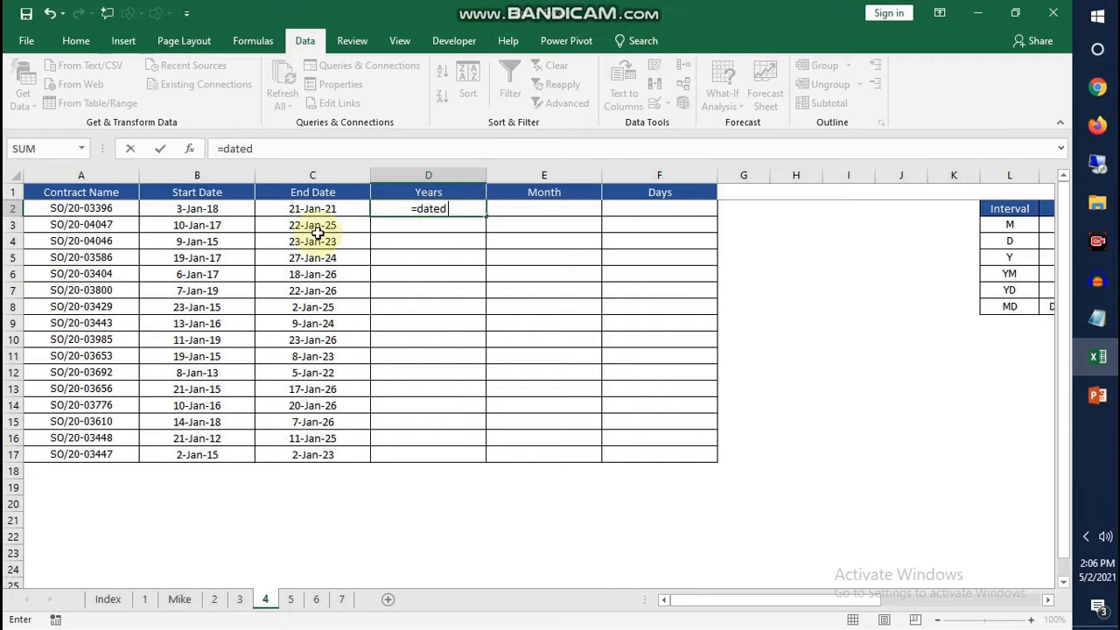
{"action": "type", "text": "if("}
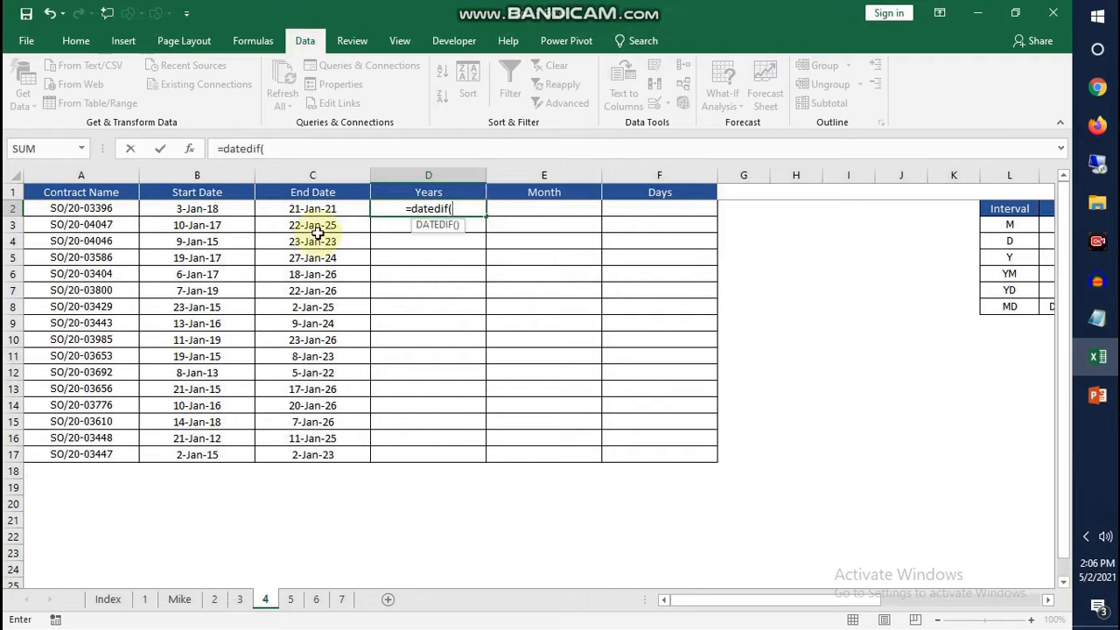
Complete the Years formula in D2 with start date B2, end date C2 and interval "Y"
{"action": "left_click", "coordinate": [206, 210]}
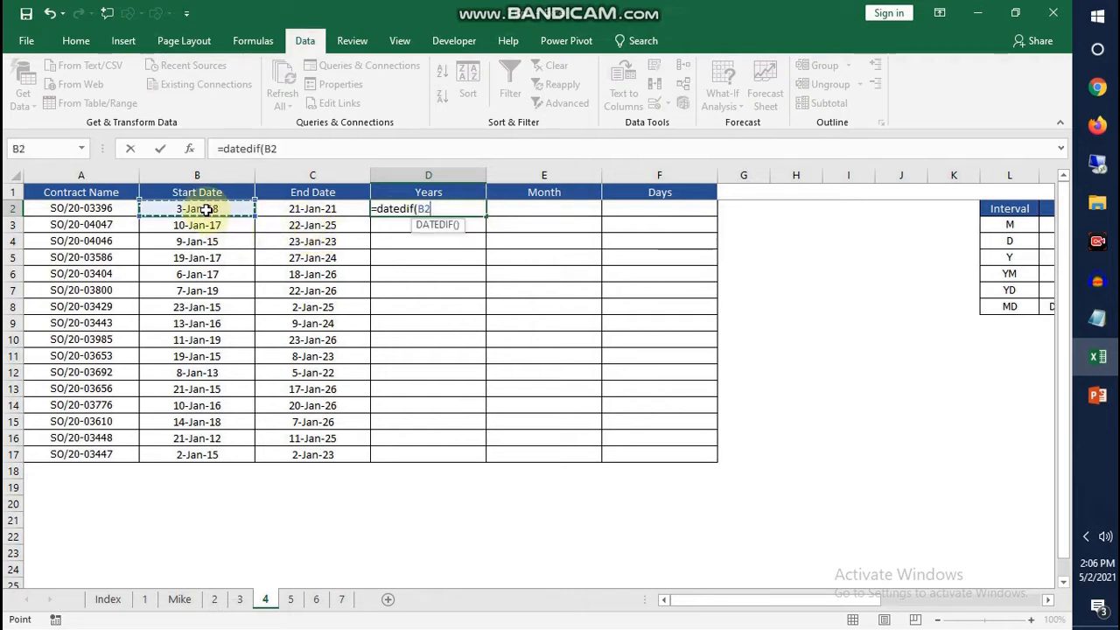
{"action": "type", "text": ","}
{"action": "left_click", "coordinate": [285, 210]}
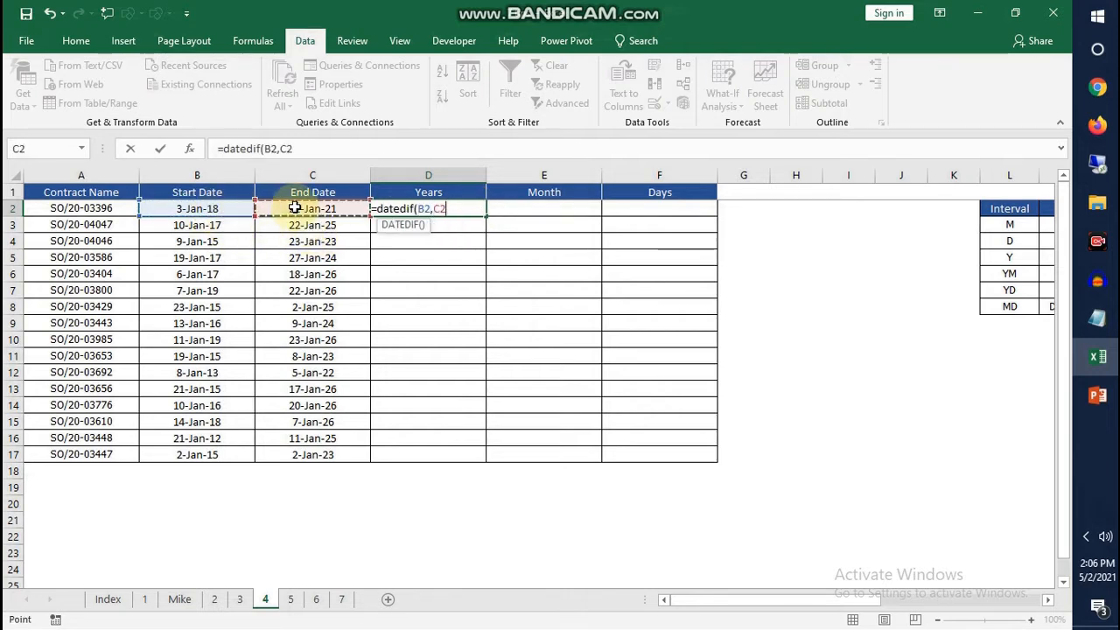
{"action": "type", "text": ","}
{"action": "type", "text": "\"Y\""}
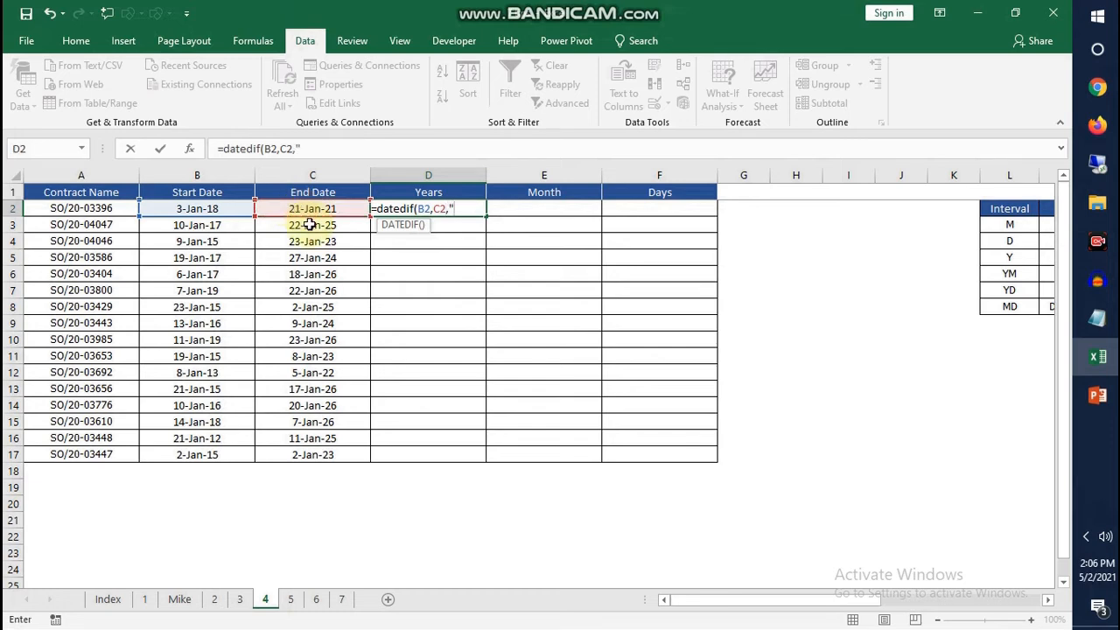
{"action": "type", "text": ")"}
{"action": "key", "text": "Return"}
{"action": "left_click", "coordinate": [415, 208]}
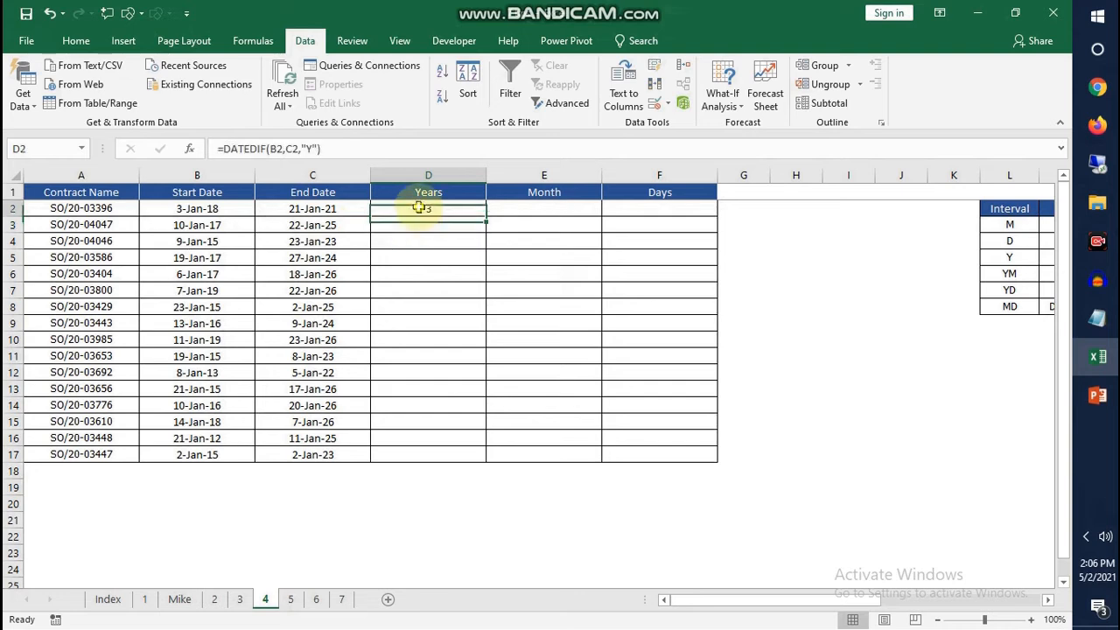
Calculate the first contract's remaining months in E2 with =DATEDIF(B2,C2,"ym")
{"action": "left_click", "coordinate": [545, 208]}
{"action": "type", "text": "=d"}
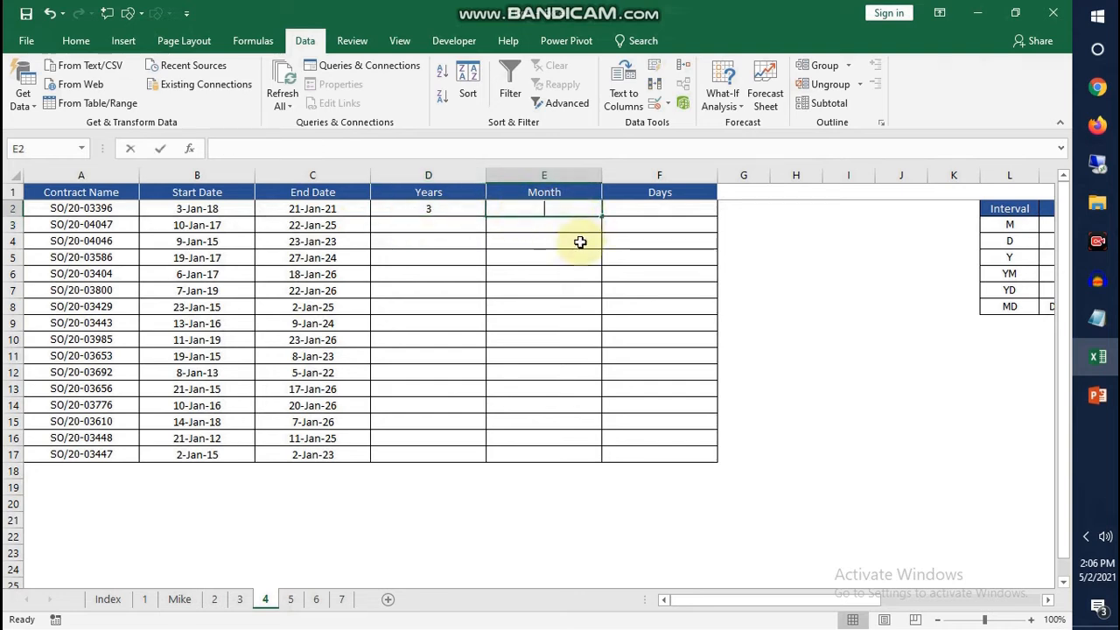
{"action": "type", "text": "a"}
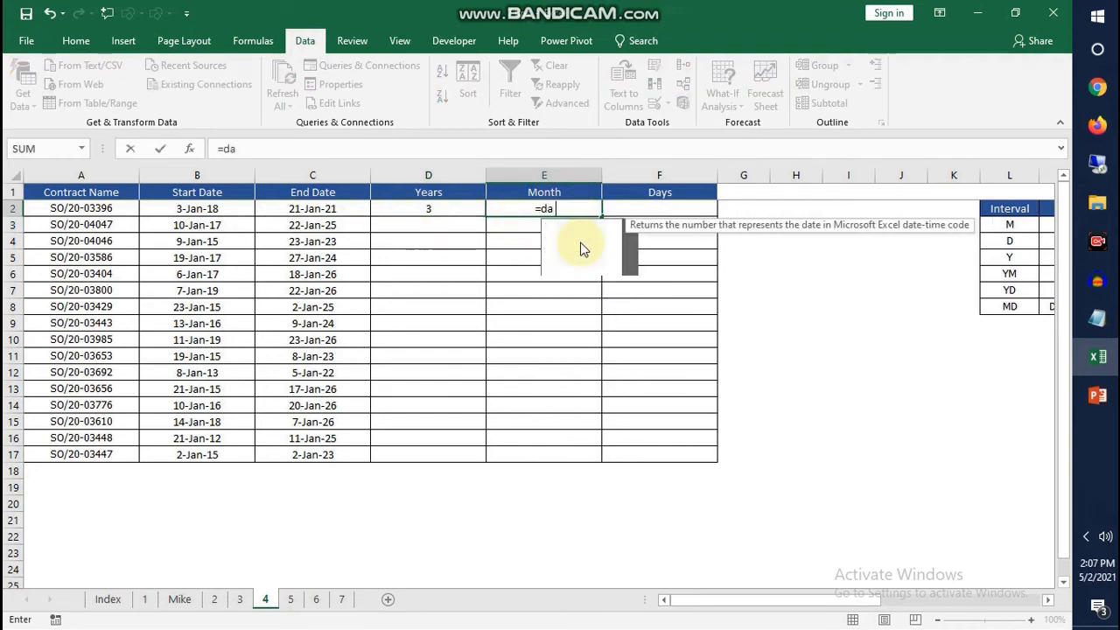
{"action": "type", "text": "tedif*"}
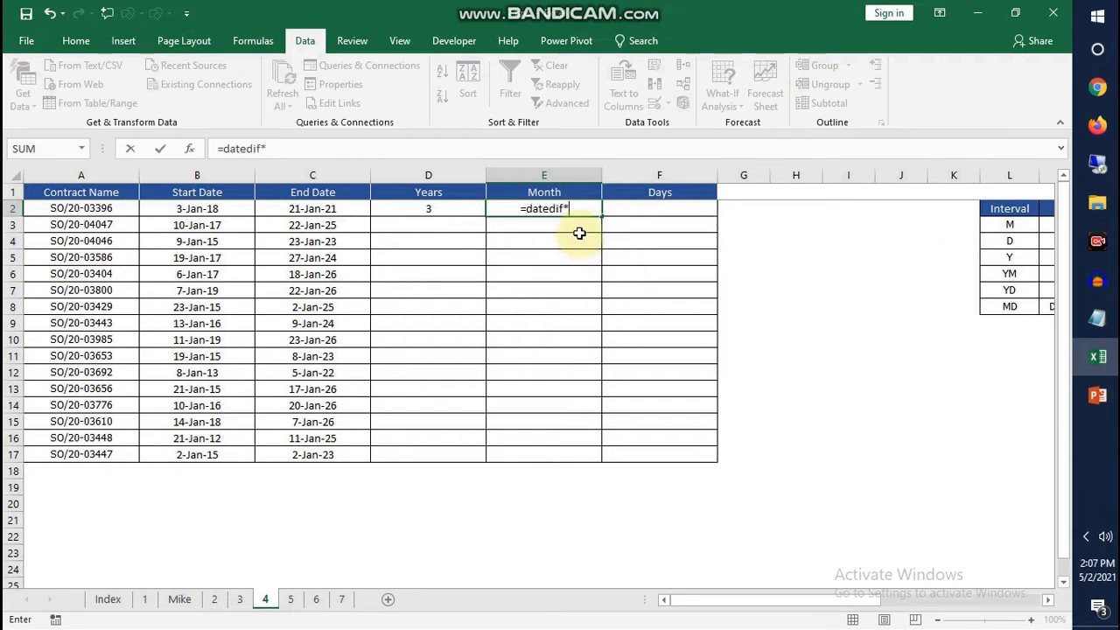
{"action": "key", "text": "BackSpace"}
{"action": "type", "text": "("}
{"action": "left_click", "coordinate": [204, 208]}
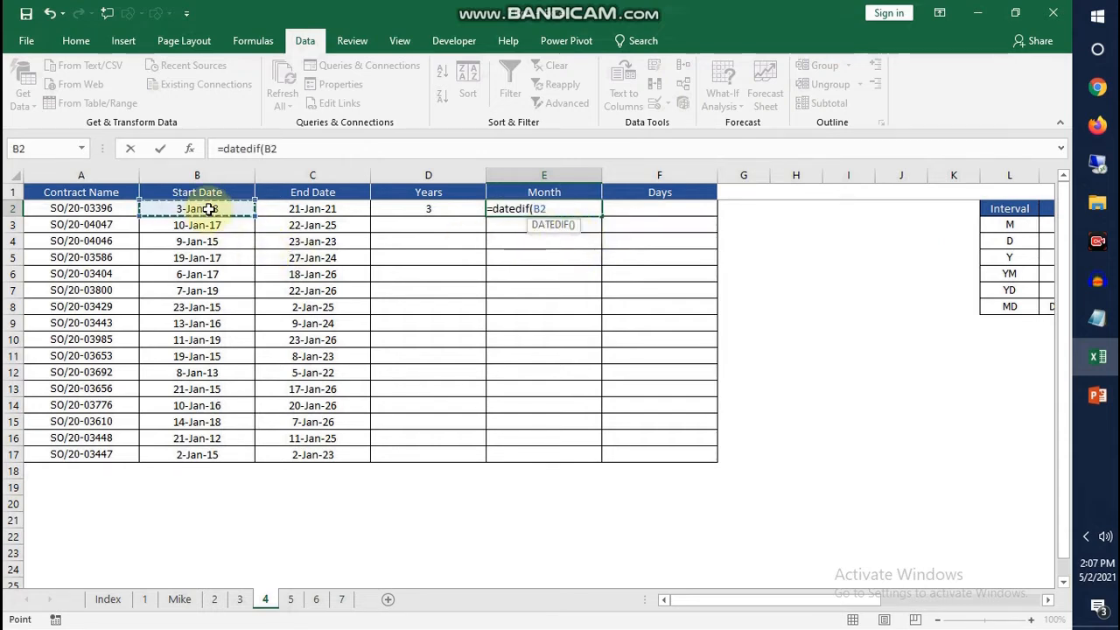
{"action": "type", "text": ","}
{"action": "left_click", "coordinate": [299, 209]}
{"action": "type", "text": ",\""}
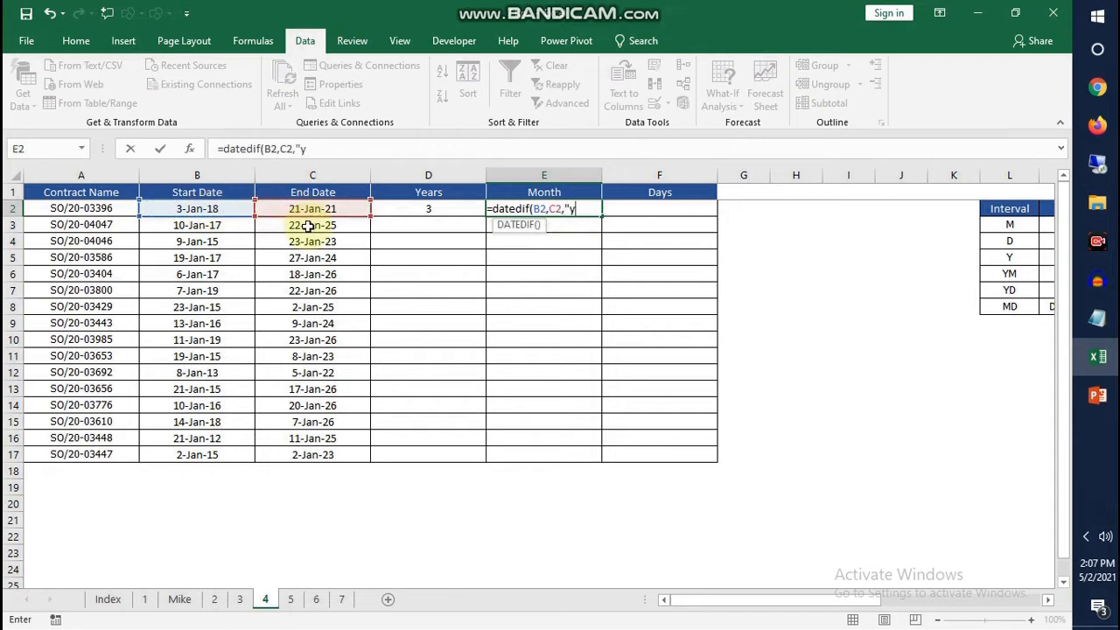
{"action": "type", "text": "ym\"\""}
{"action": "key", "text": "Return"}
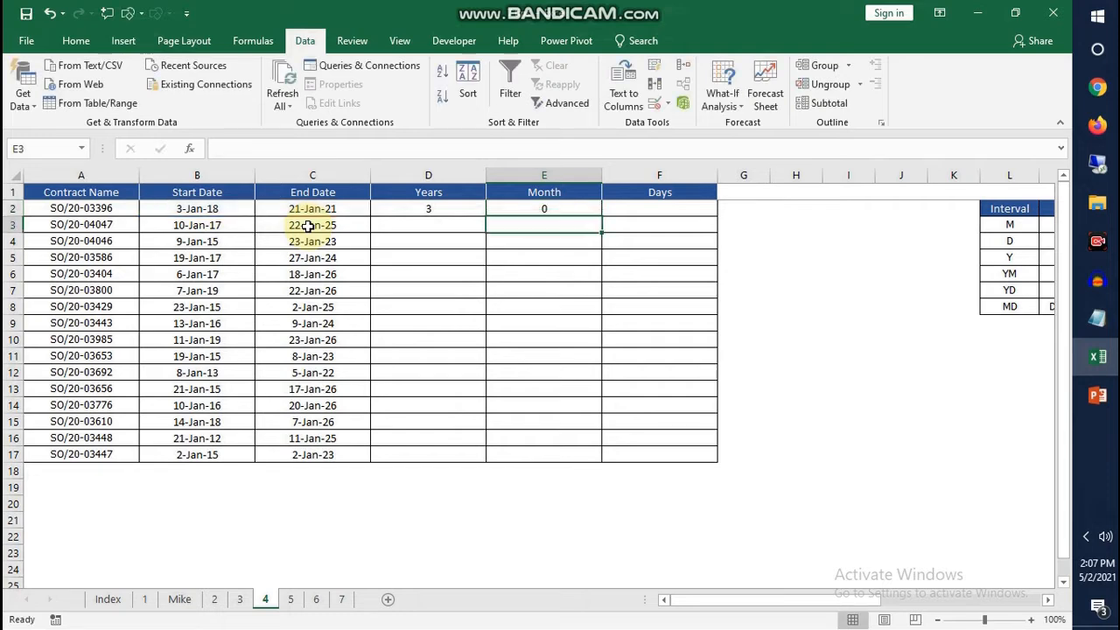
Calculate the first contract's remaining days in F2 with =DATEDIF(B2,C2,"md")
{"action": "left_click", "coordinate": [655, 212]}
{"action": "type", "text": "="}
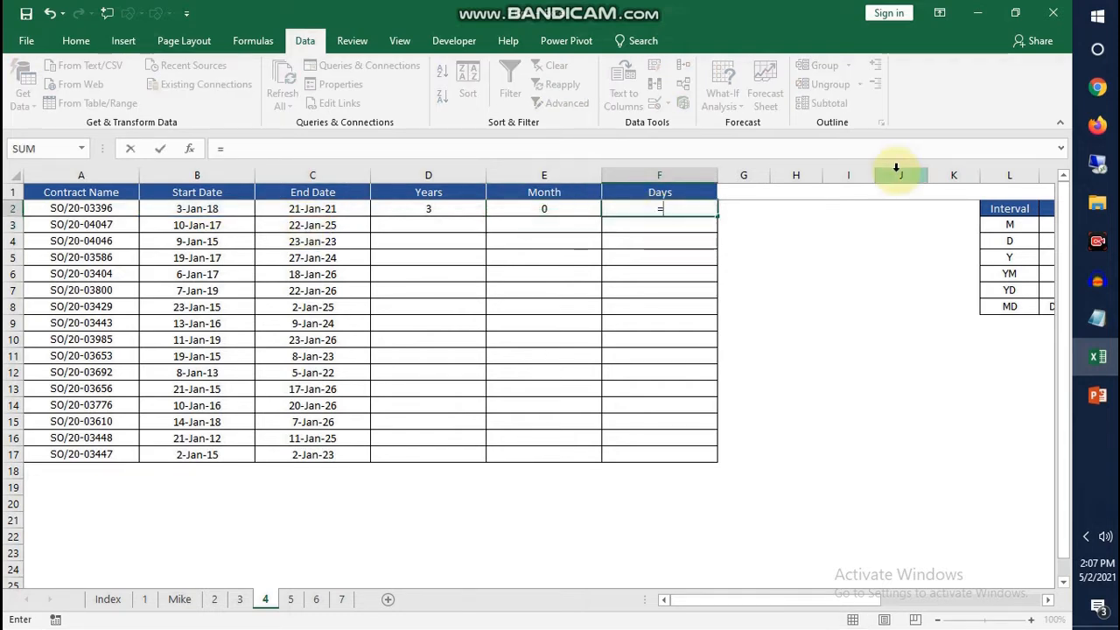
{"action": "type", "text": "dat"}
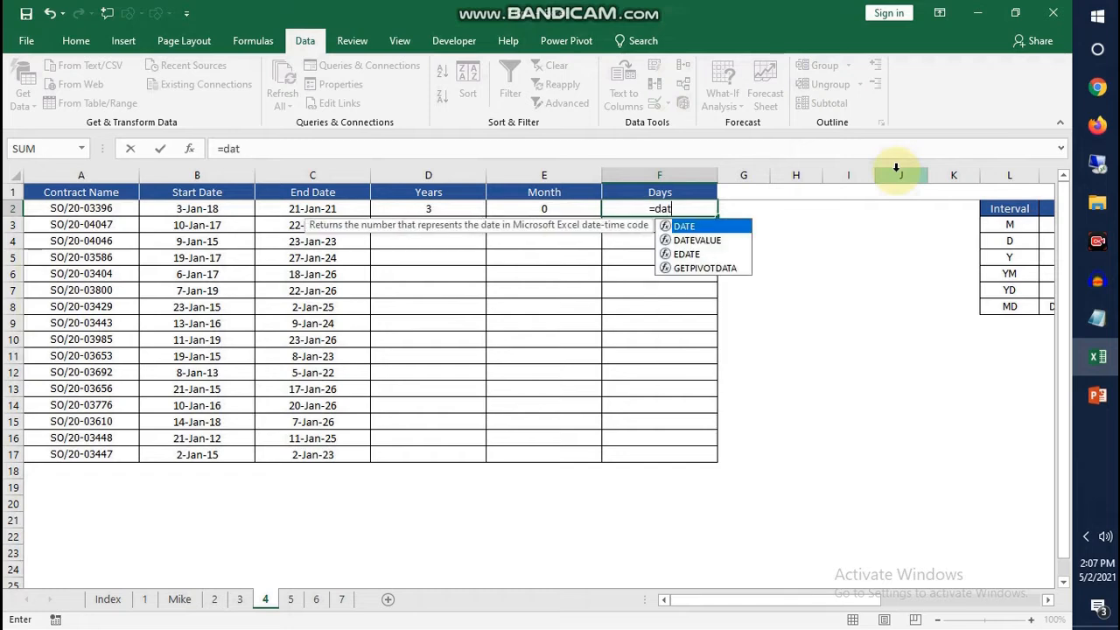
{"action": "type", "text": "edif("}
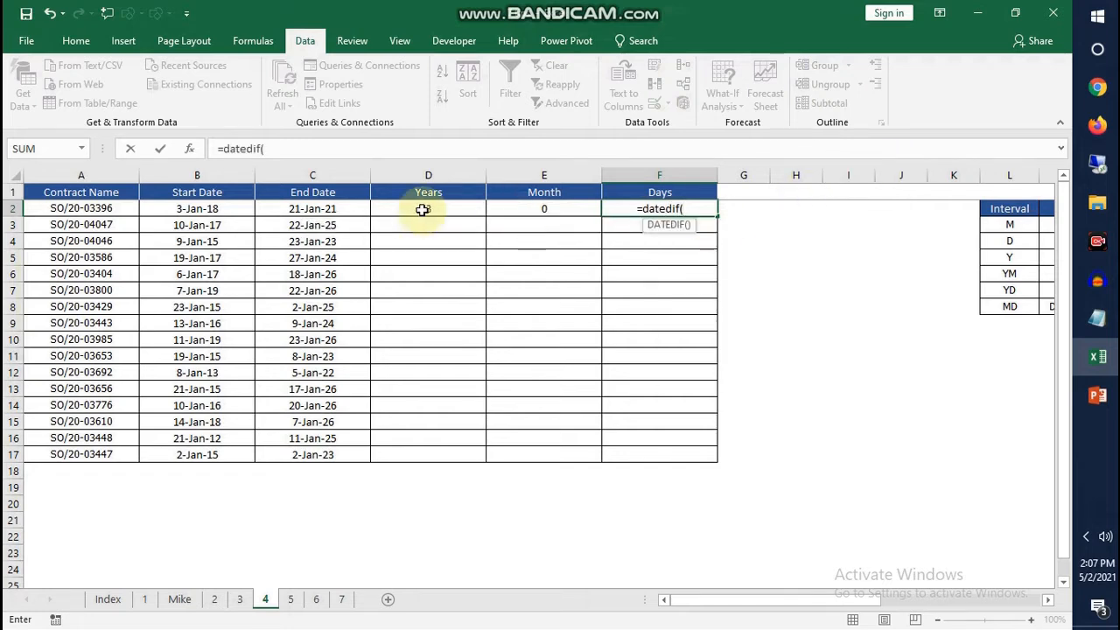
{"action": "left_click", "coordinate": [199, 210]}
{"action": "type", "text": ","}
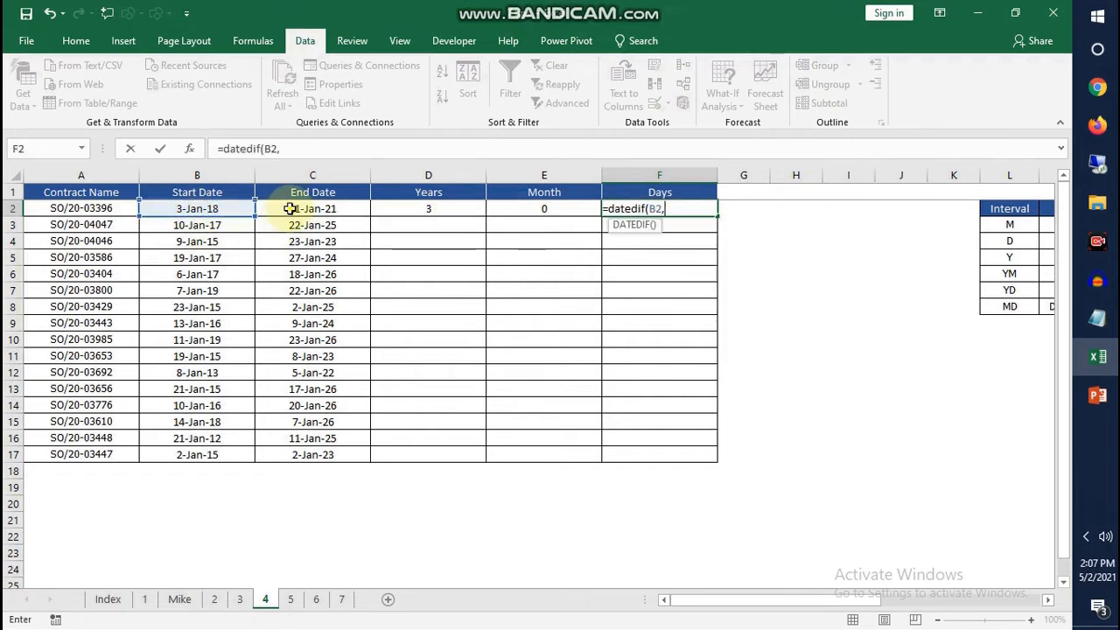
{"action": "left_click", "coordinate": [290, 209]}
{"action": "type", "text": ",\"md"}
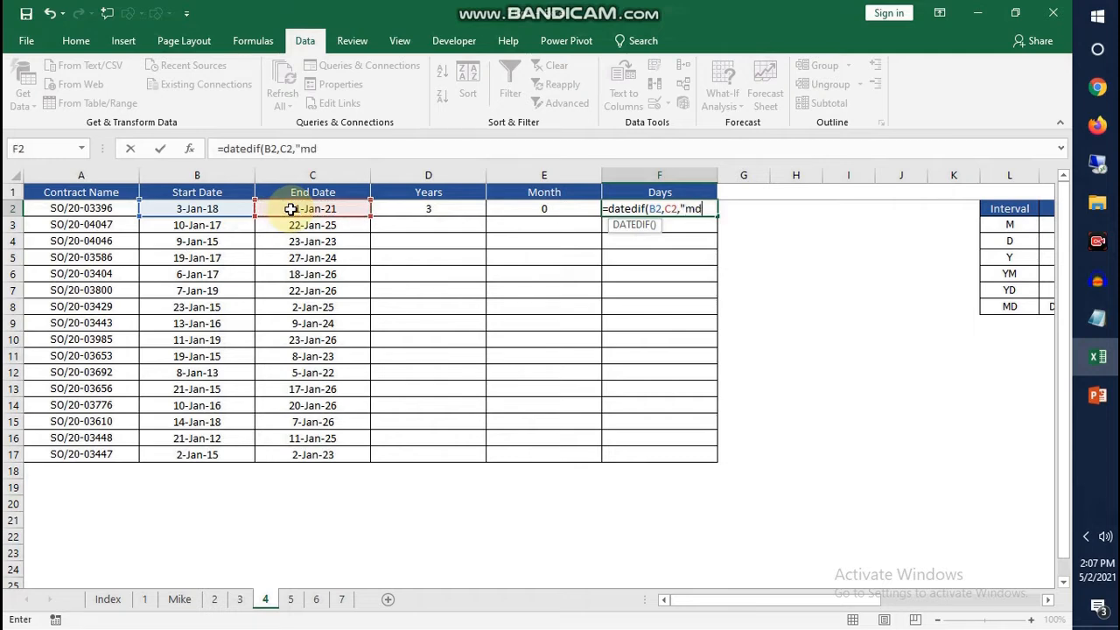
{"action": "type", "text": "\")"}
{"action": "key", "text": "Return"}
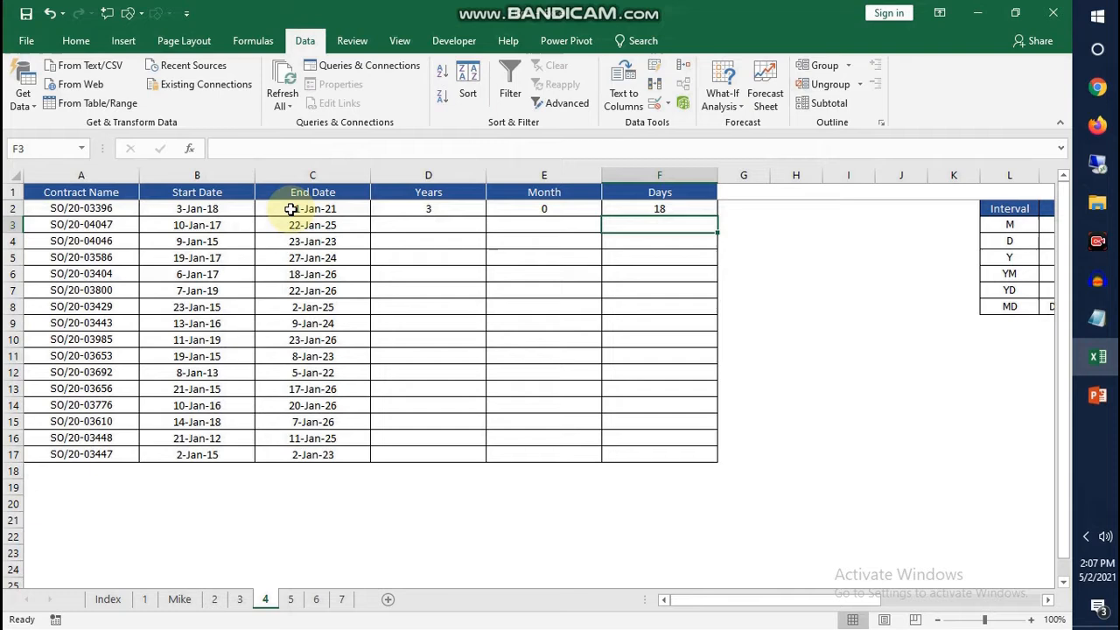
Fill the Years, Month and Days formulas from D2:F2 down to row 17 and check the copied formulas in row 8
{"action": "left_click", "coordinate": [423, 209]}
{"action": "left_click_drag", "start_coordinate": [442, 211], "coordinate": [661, 210]}
{"action": "left_click_drag", "start_coordinate": [717, 216], "coordinate": [728, 462]}
{"action": "left_click", "coordinate": [395, 307]}
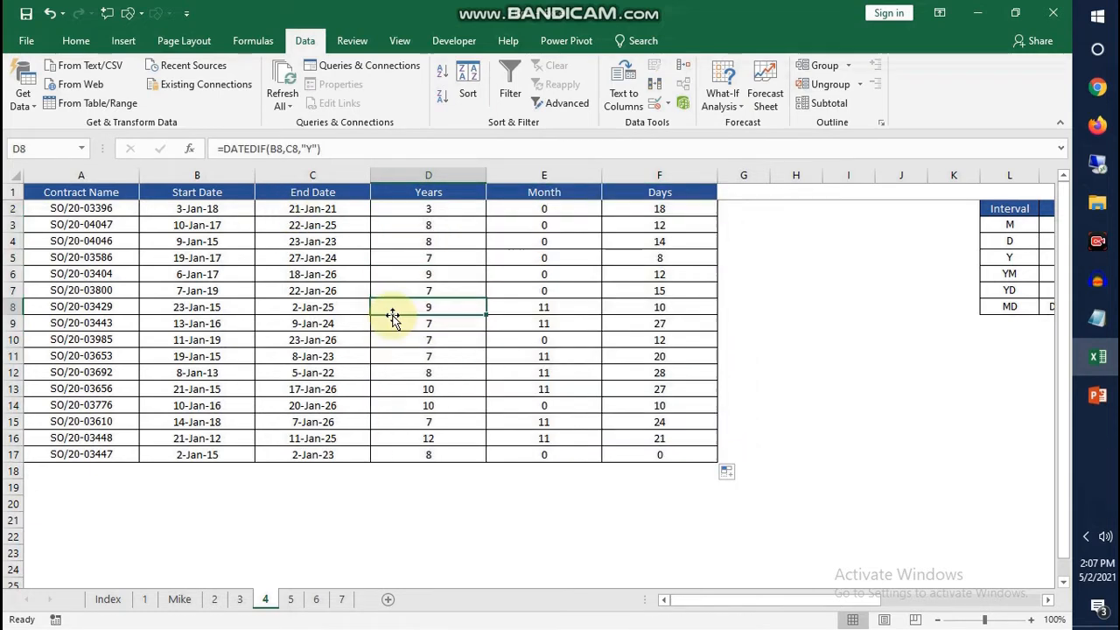
{"action": "left_click", "coordinate": [532, 307]}
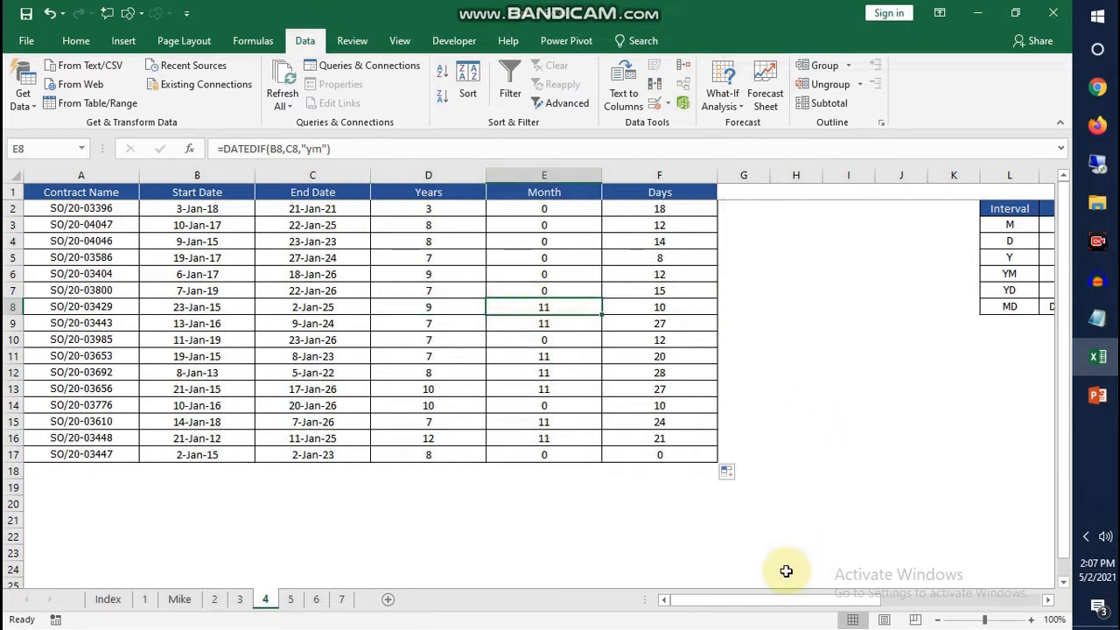
Examine the DATEDIF reference table in L2:N8, covering each interval code, its meaning and its description
{"action": "left_click", "coordinate": [1047, 600]}
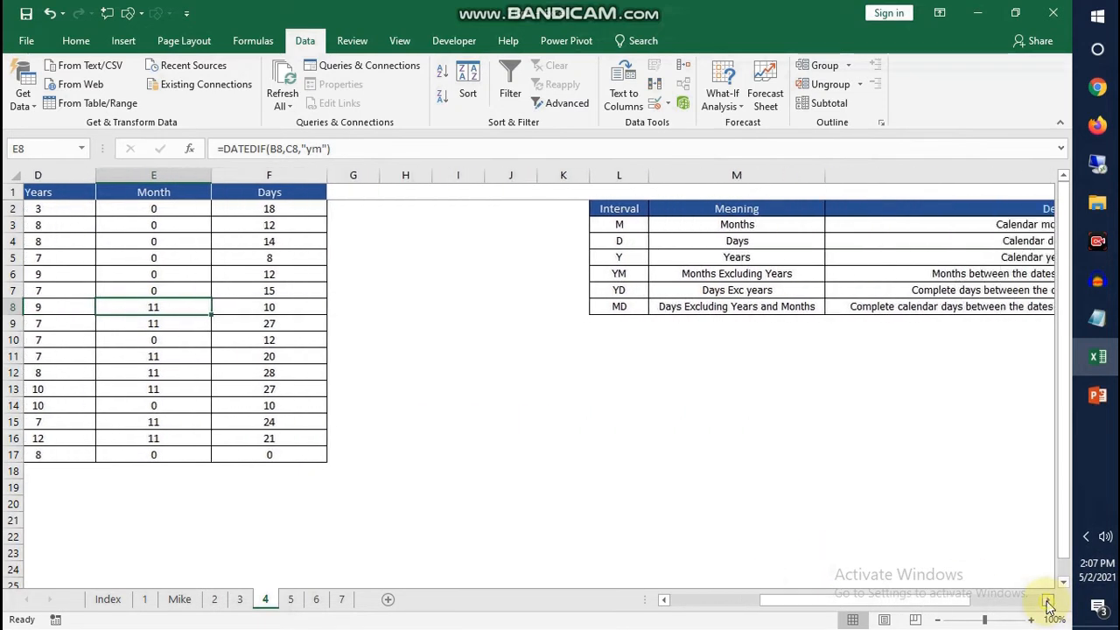
{"action": "left_click", "coordinate": [1048, 600]}
{"action": "left_click", "coordinate": [595, 452]}
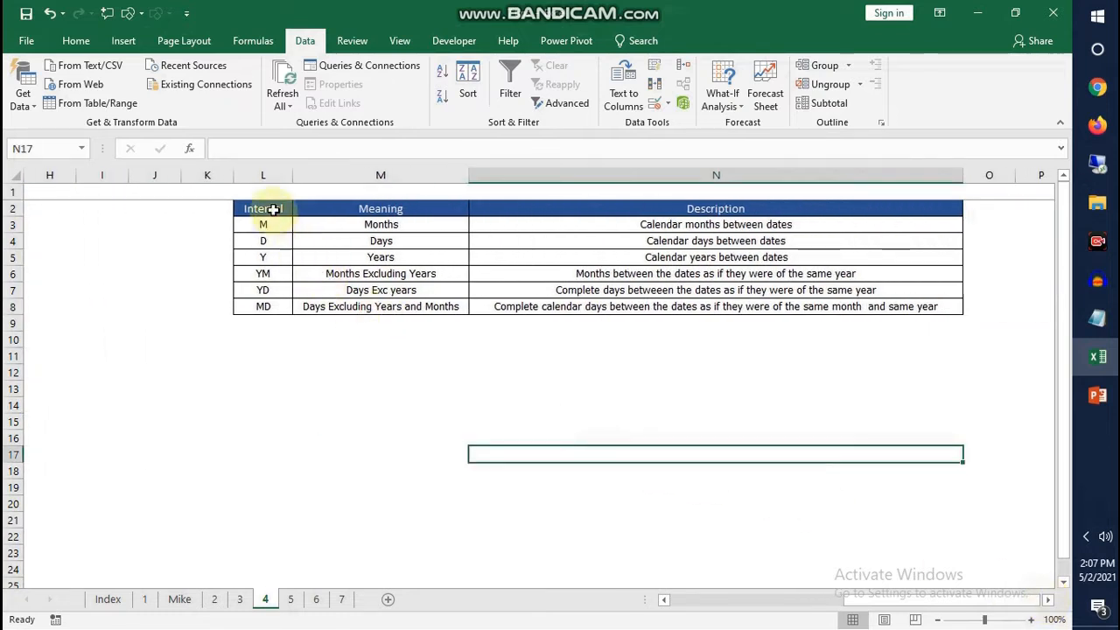
{"action": "left_click_drag", "start_coordinate": [280, 215], "coordinate": [283, 337]}
{"action": "left_click_drag", "start_coordinate": [379, 215], "coordinate": [385, 322]}
{"action": "left_click_drag", "start_coordinate": [722, 207], "coordinate": [726, 318]}
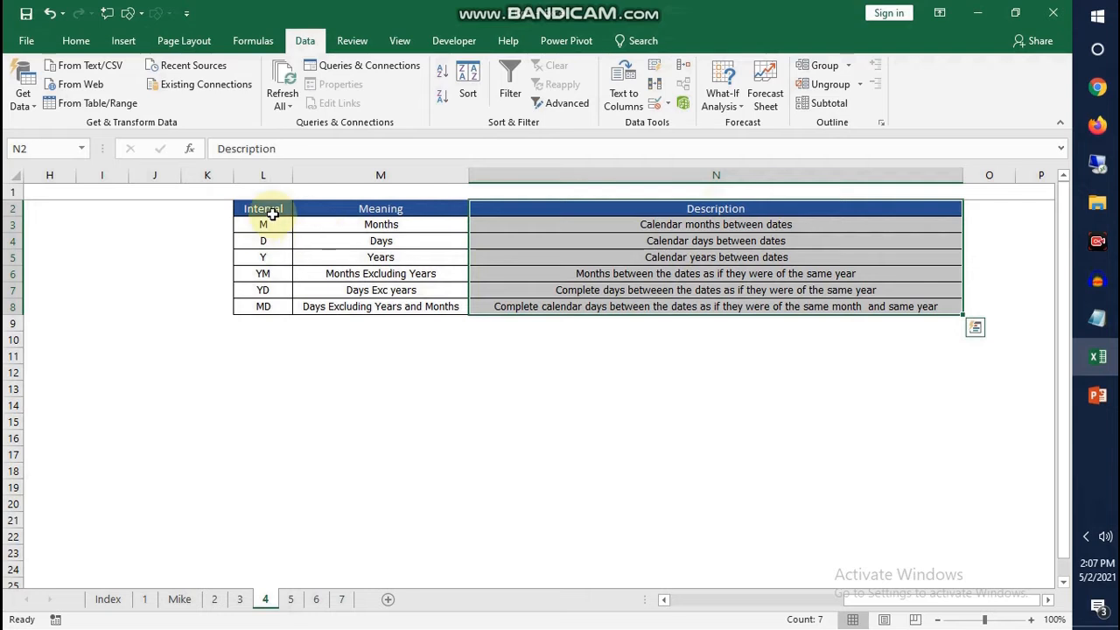
{"action": "left_click_drag", "start_coordinate": [270, 210], "coordinate": [804, 312]}
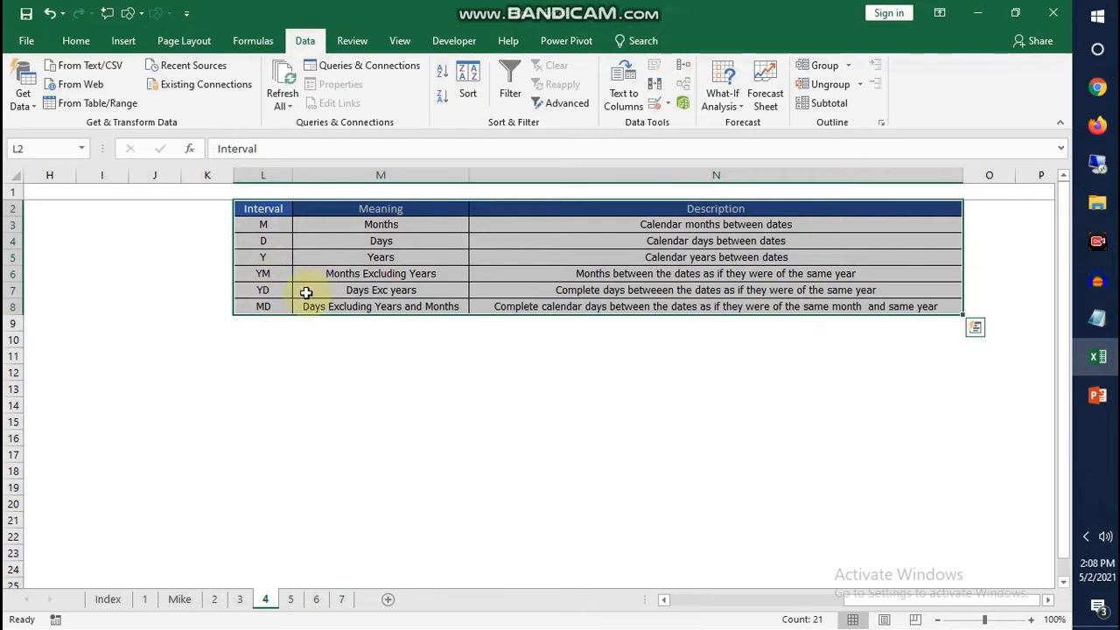
{"action": "left_click", "coordinate": [260, 274]}
{"action": "key", "text": "ctrl+Left"}
{"action": "key", "text": "Left"}
{"action": "key", "text": "Left"}
{"action": "key", "text": "Left"}
Open sheet 5 and examine the Values list in A2:A9, including its error cells
{"action": "left_click", "coordinate": [292, 599]}
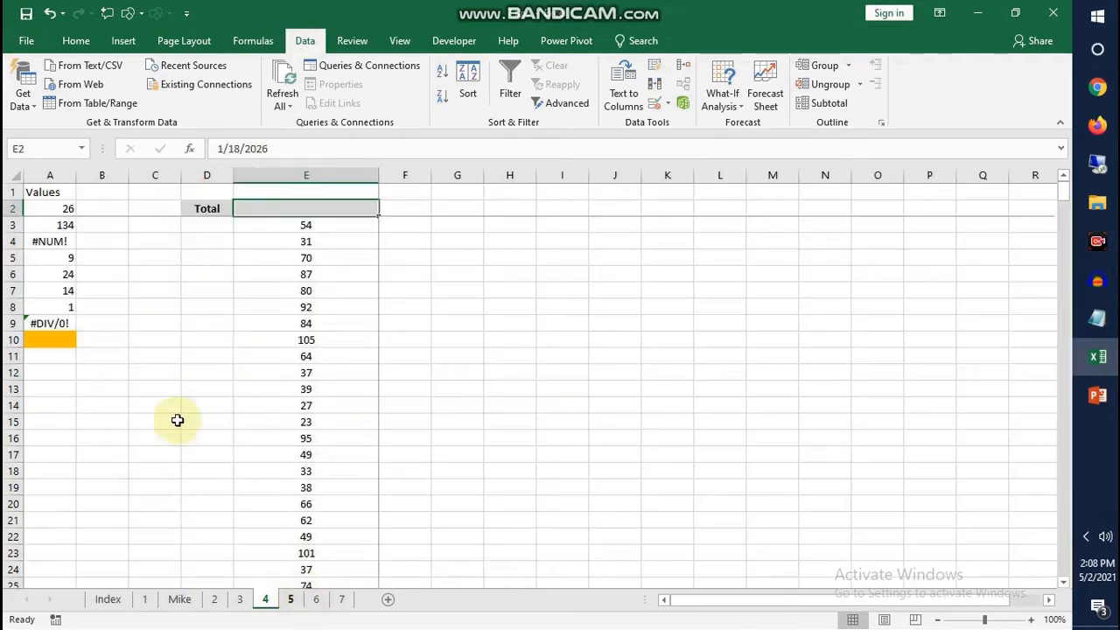
{"action": "left_click", "coordinate": [447, 458]}
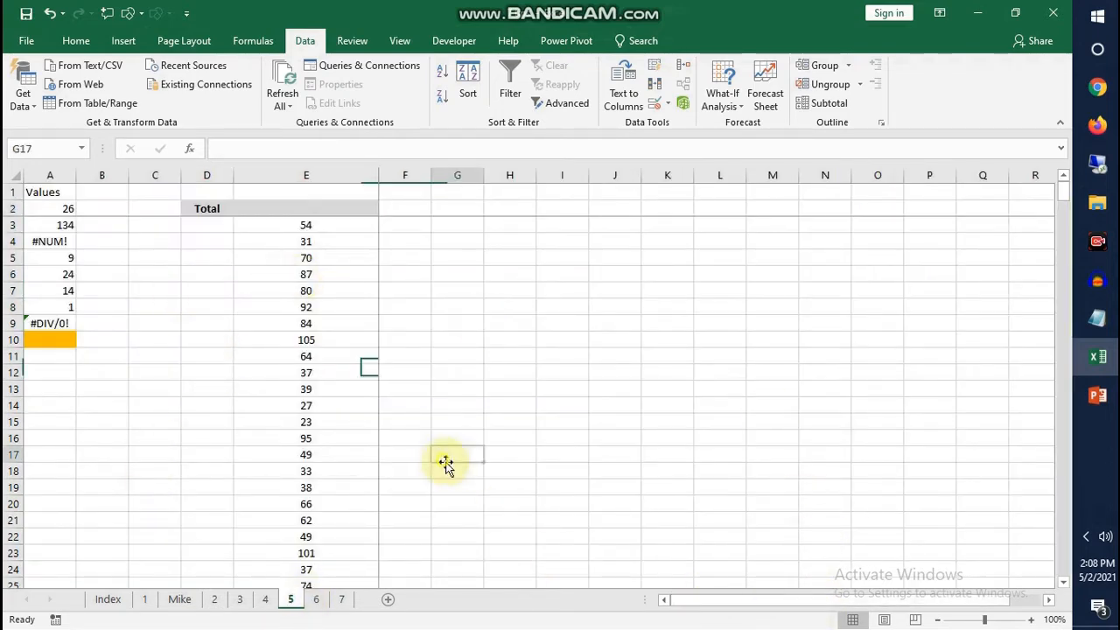
{"action": "left_click", "coordinate": [59, 207]}
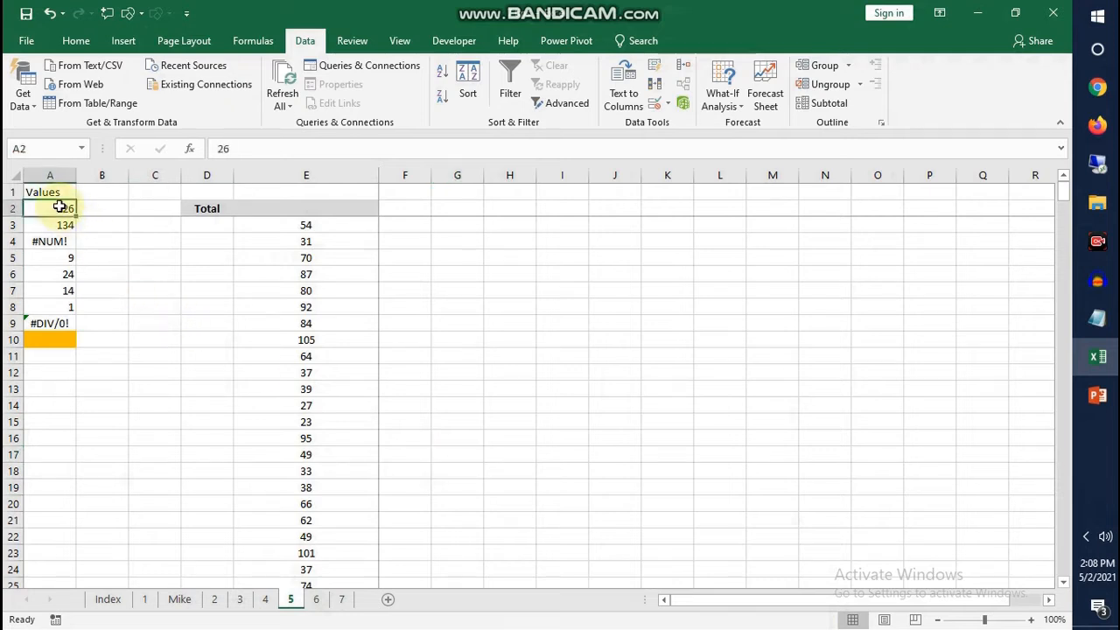
{"action": "left_click_drag", "start_coordinate": [60, 207], "coordinate": [67, 323]}
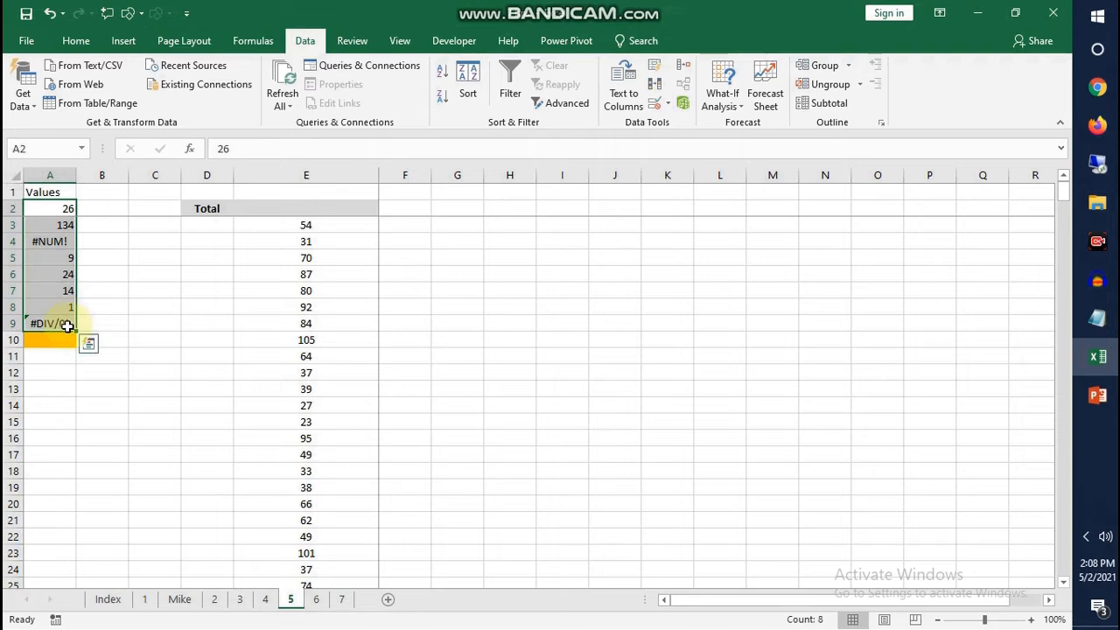
Try to total the Values list in A10 with =SUM(A2:A9) and check the entered formula
{"action": "left_click", "coordinate": [56, 342]}
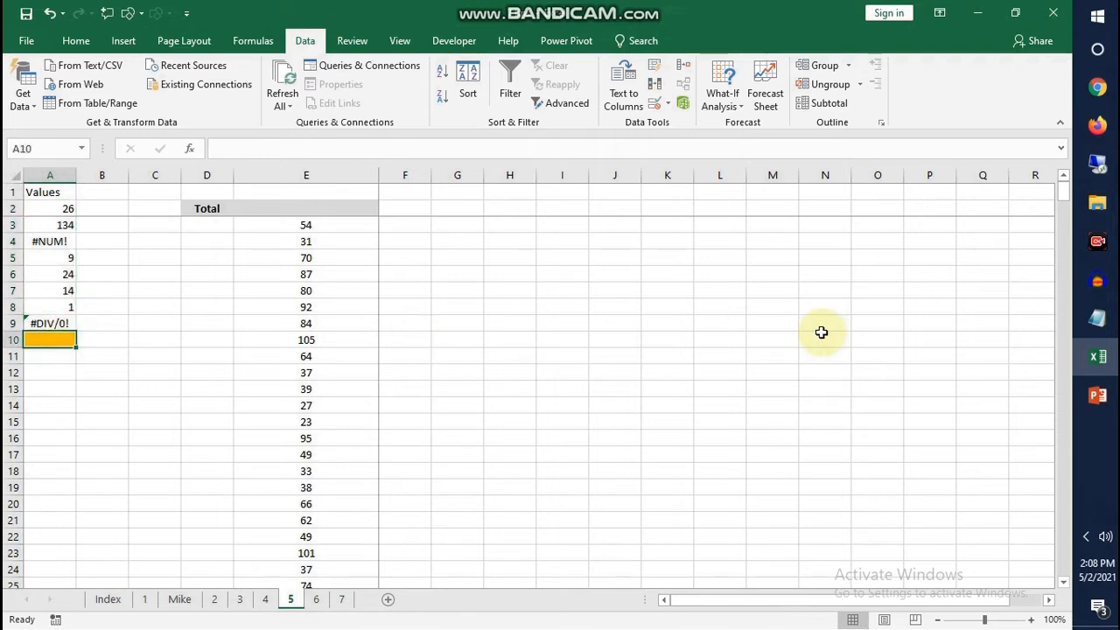
{"action": "type", "text": "="}
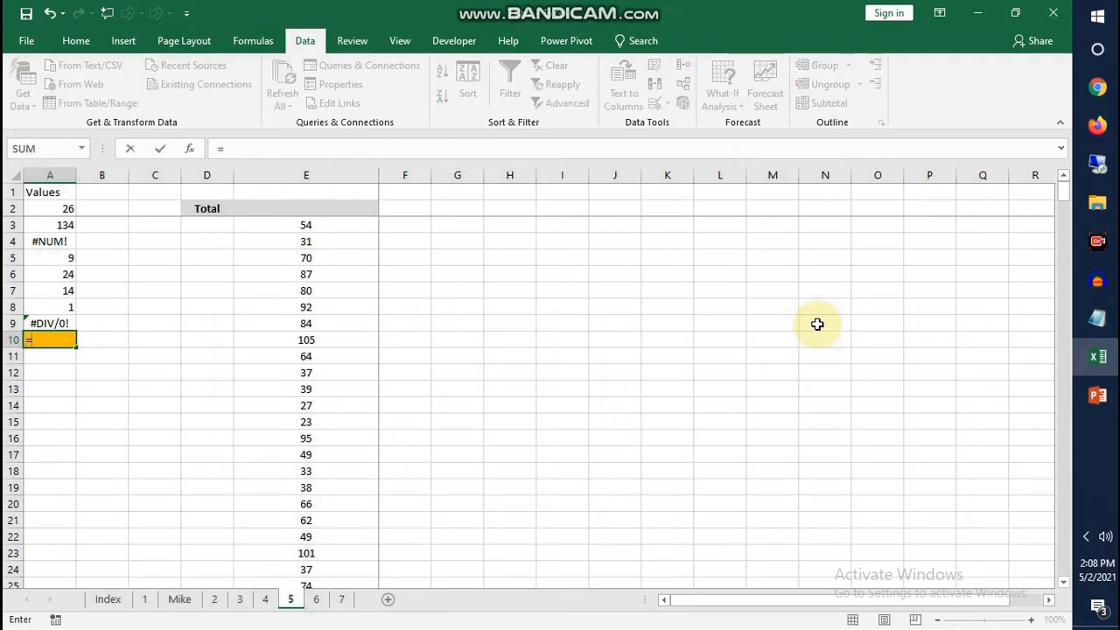
{"action": "type", "text": "SUM("}
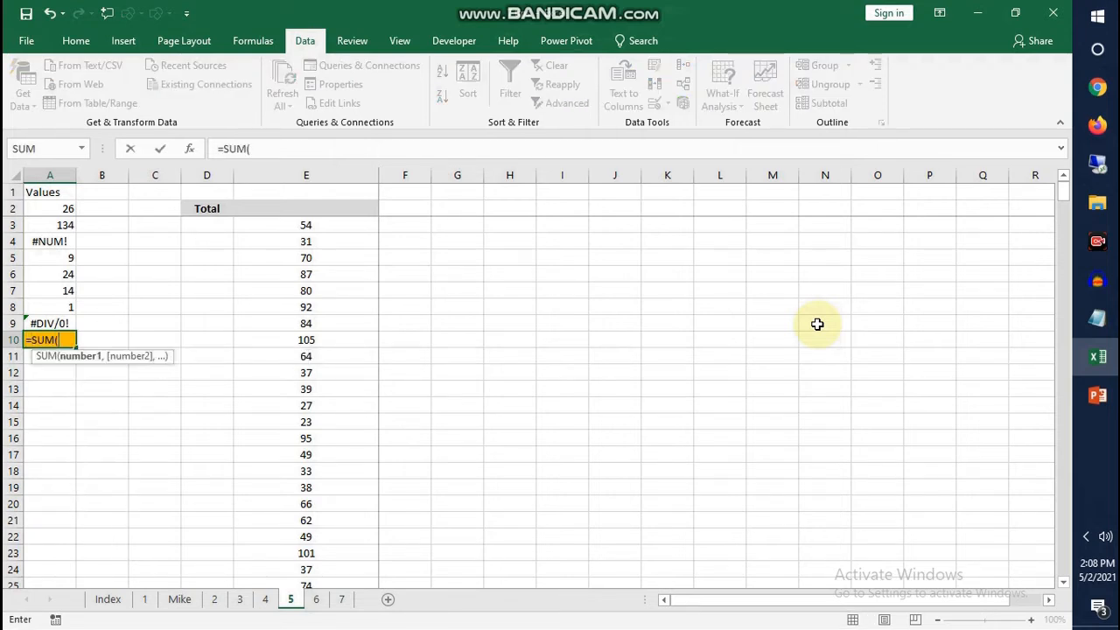
{"action": "left_click_drag", "start_coordinate": [55, 210], "coordinate": [64, 320]}
{"action": "key", "text": "Return"}
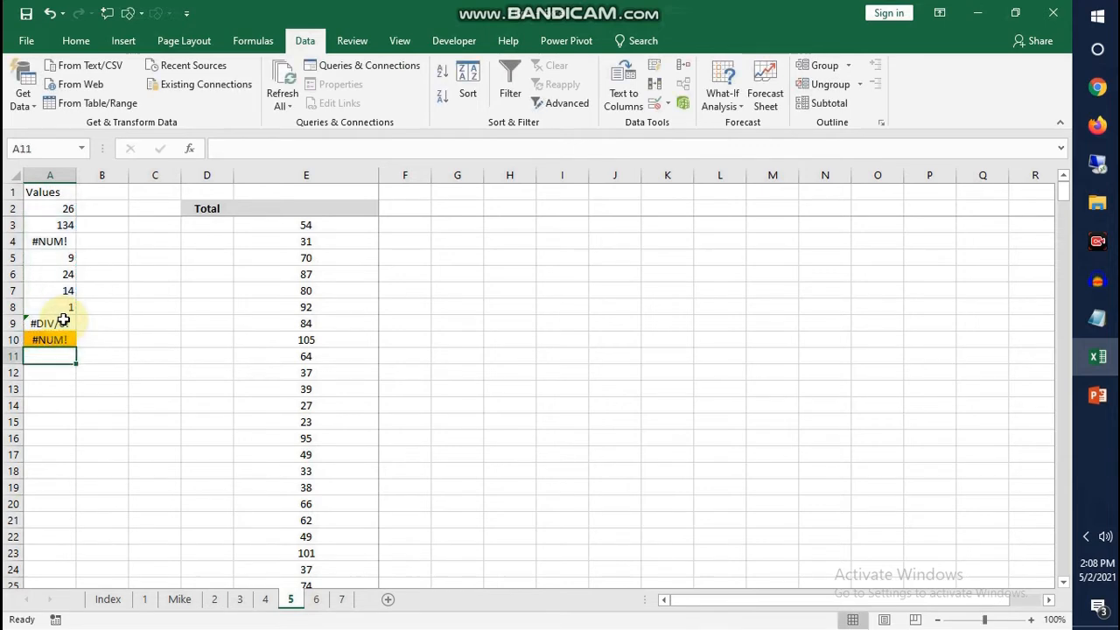
{"action": "left_click", "coordinate": [49, 341]}
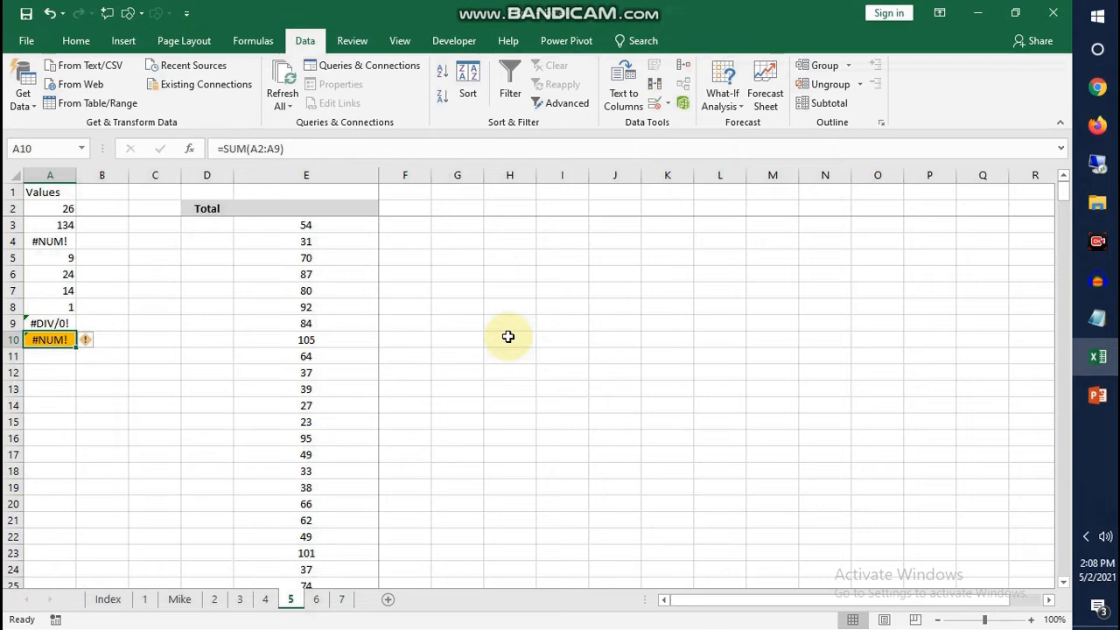
{"action": "double_click", "coordinate": [45, 339]}
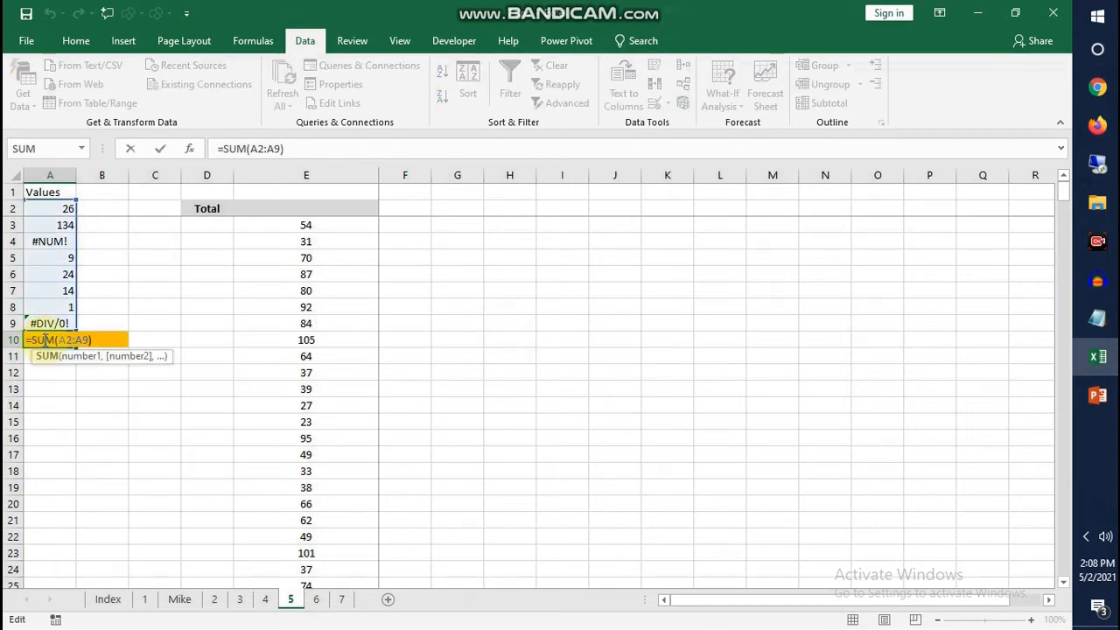
{"action": "key", "text": "Escape"}
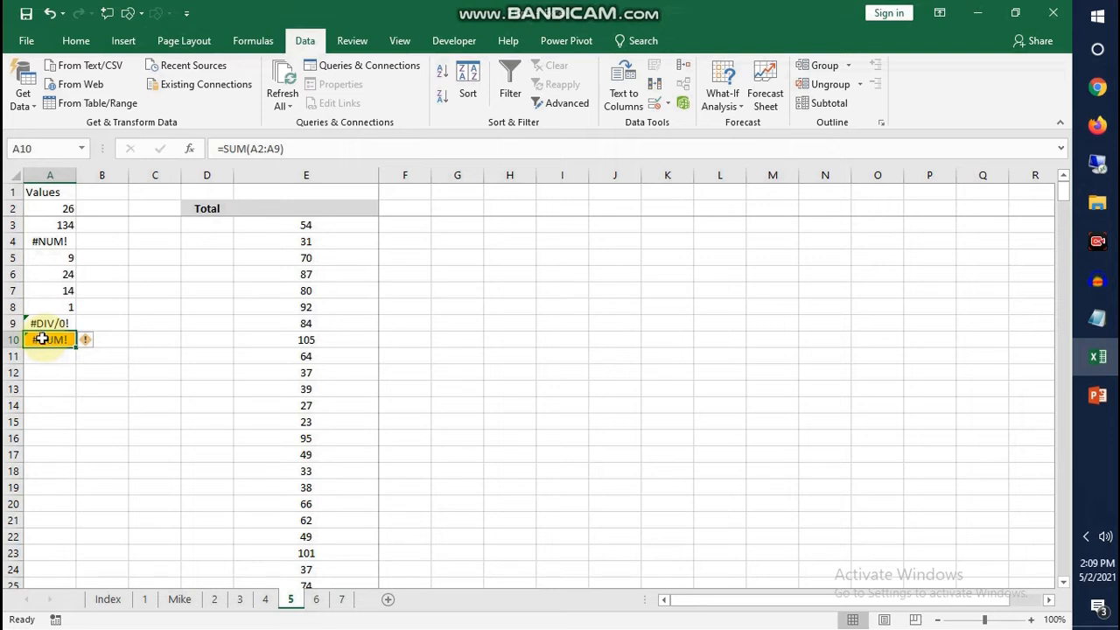
Total the Values list in A10 while ignoring error values, using =AGGREGATE(9,6,A2:A9)
{"action": "type", "text": "=ag"}
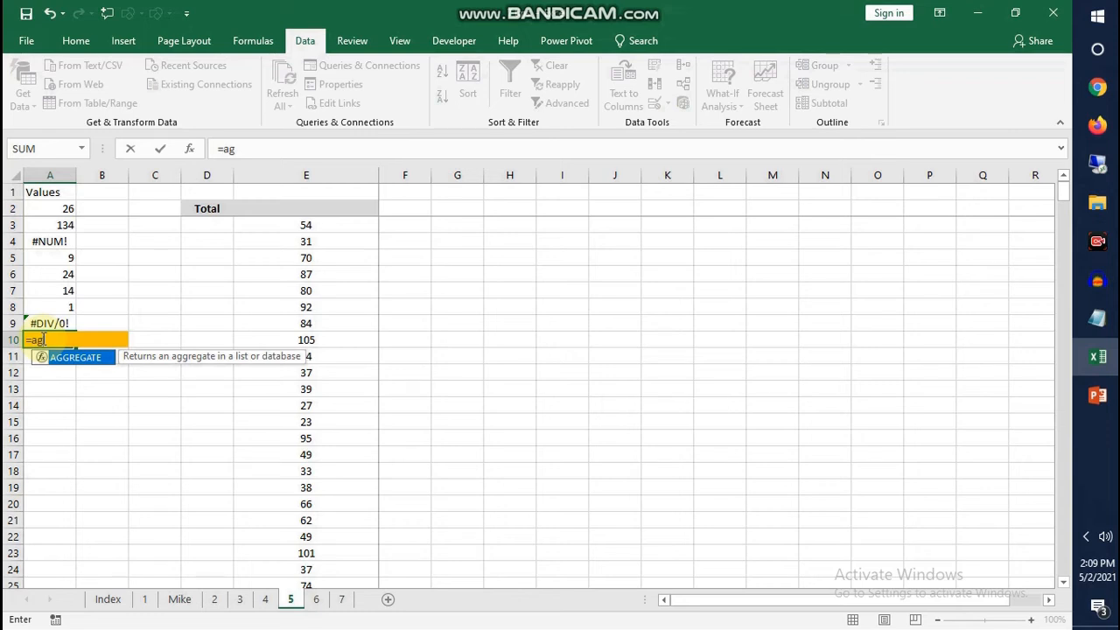
{"action": "key", "text": "Tab"}
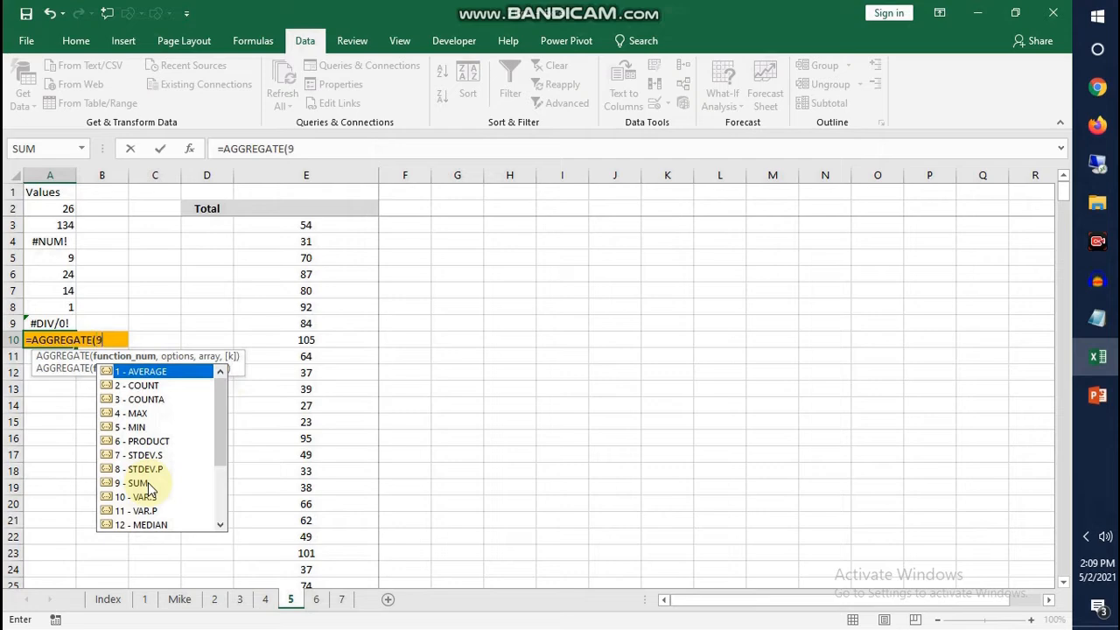
{"action": "type", "text": ","}
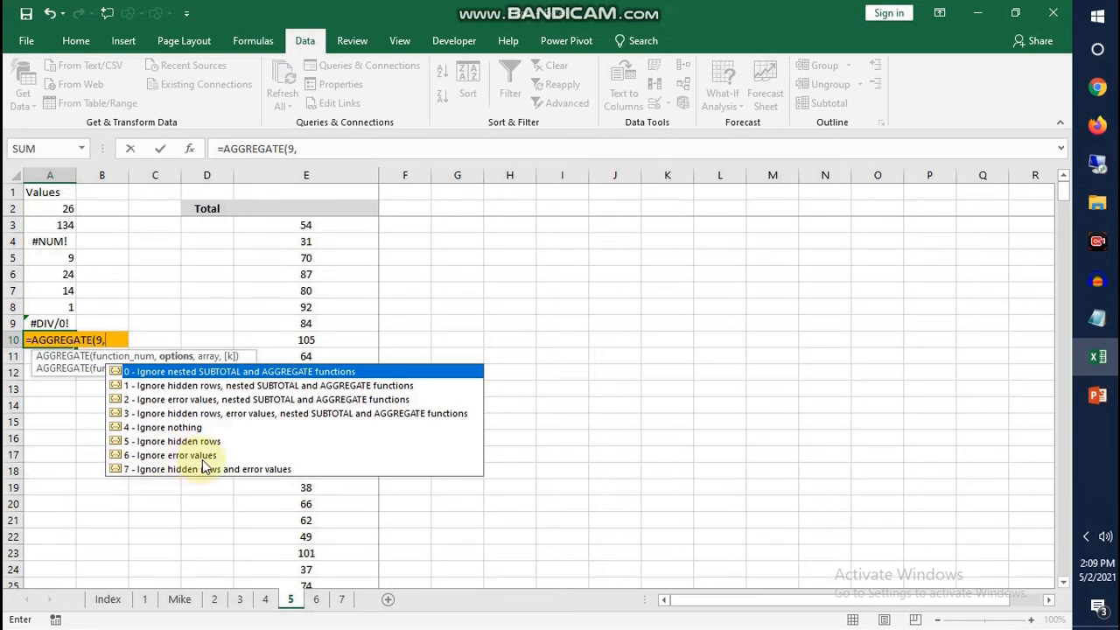
{"action": "type", "text": "6"}
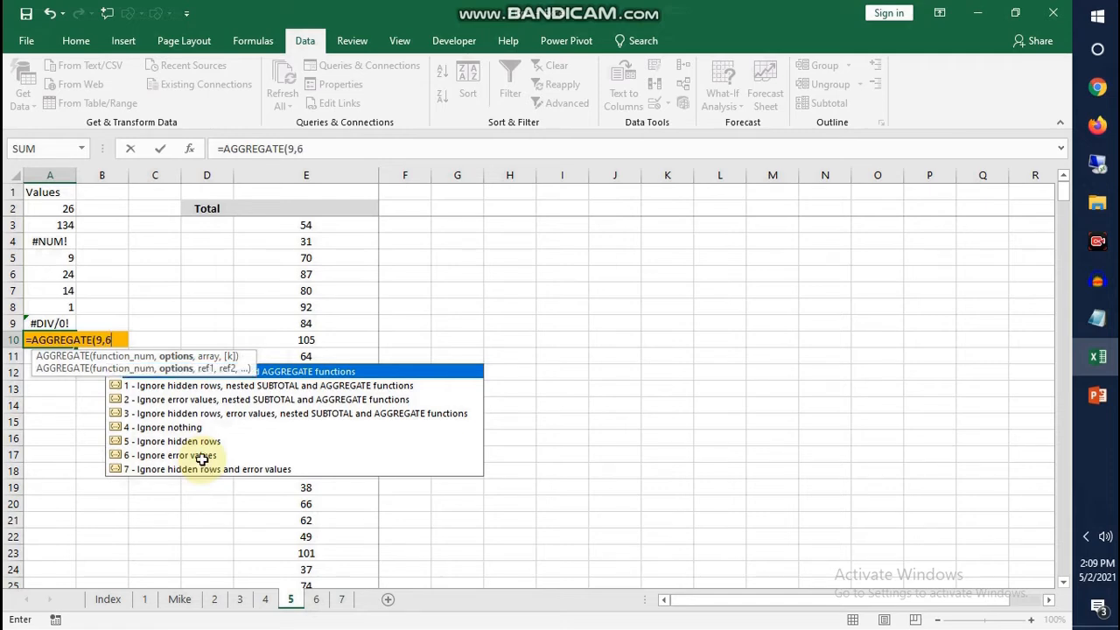
{"action": "type", "text": ","}
{"action": "left_click_drag", "start_coordinate": [52, 212], "coordinate": [61, 332]}
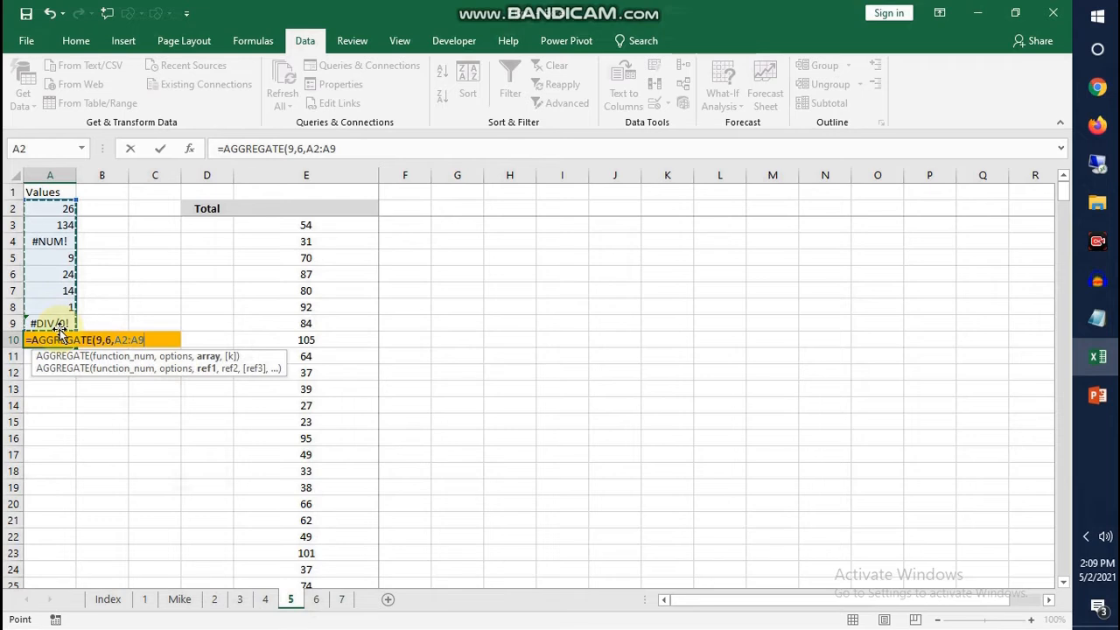
{"action": "type", "text": ")"}
{"action": "key", "text": "Return"}
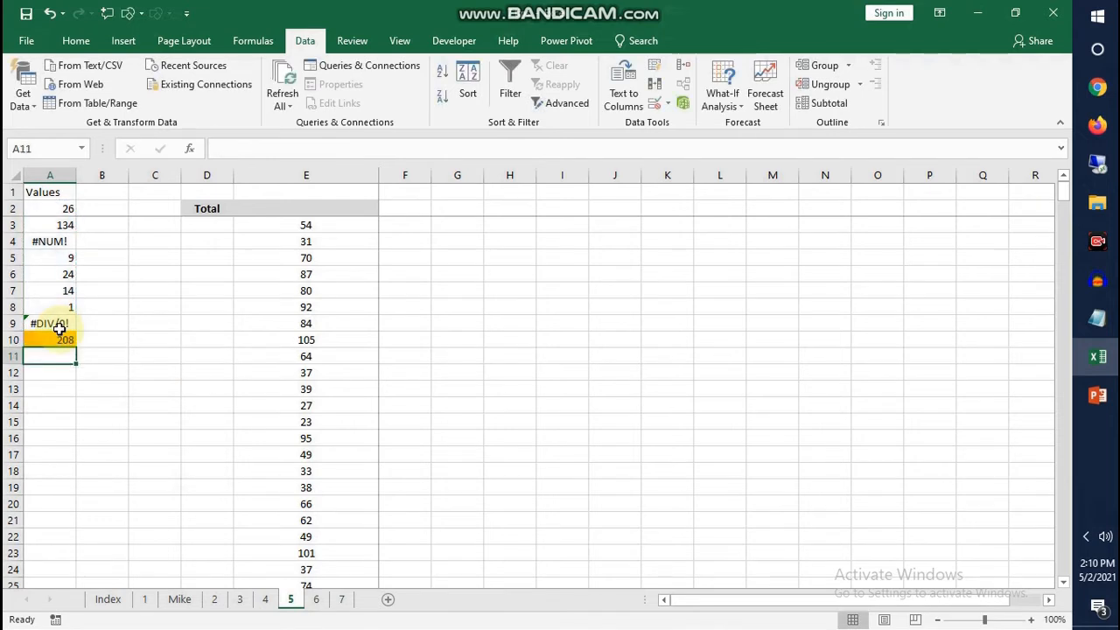
{"action": "left_click", "coordinate": [98, 337]}
{"action": "left_click", "coordinate": [55, 341]}
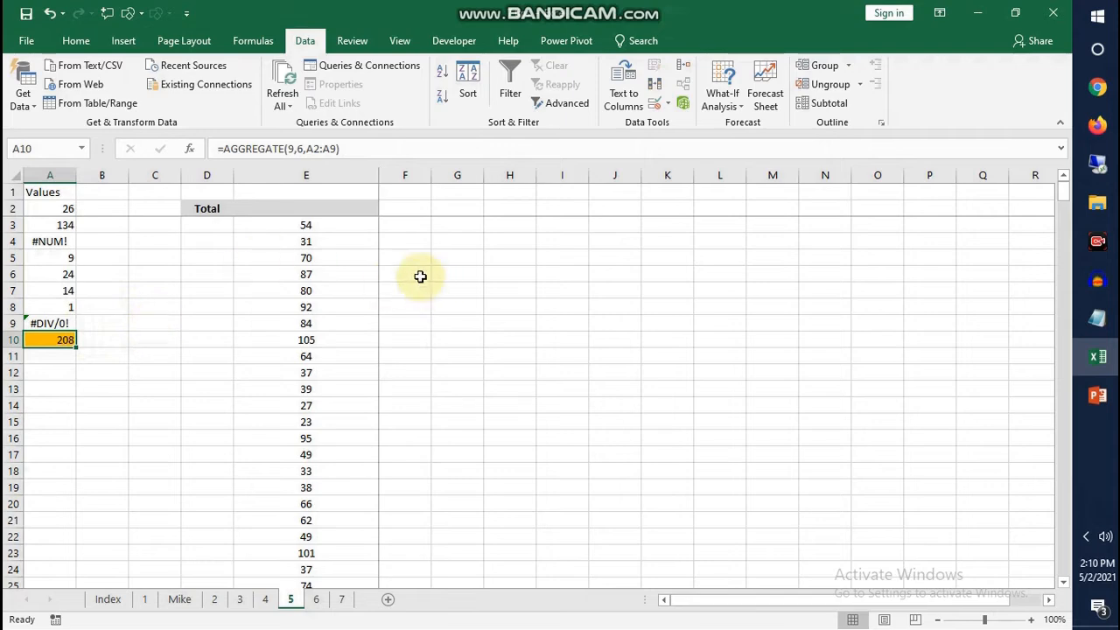
Examine the long number list in column E, from its first value in E3 down to its last row
{"action": "scroll", "coordinate": [318, 218], "scroll_direction": "up", "scroll_amount": 4, "text": "ctrl"}
{"action": "left_click", "coordinate": [444, 232]}
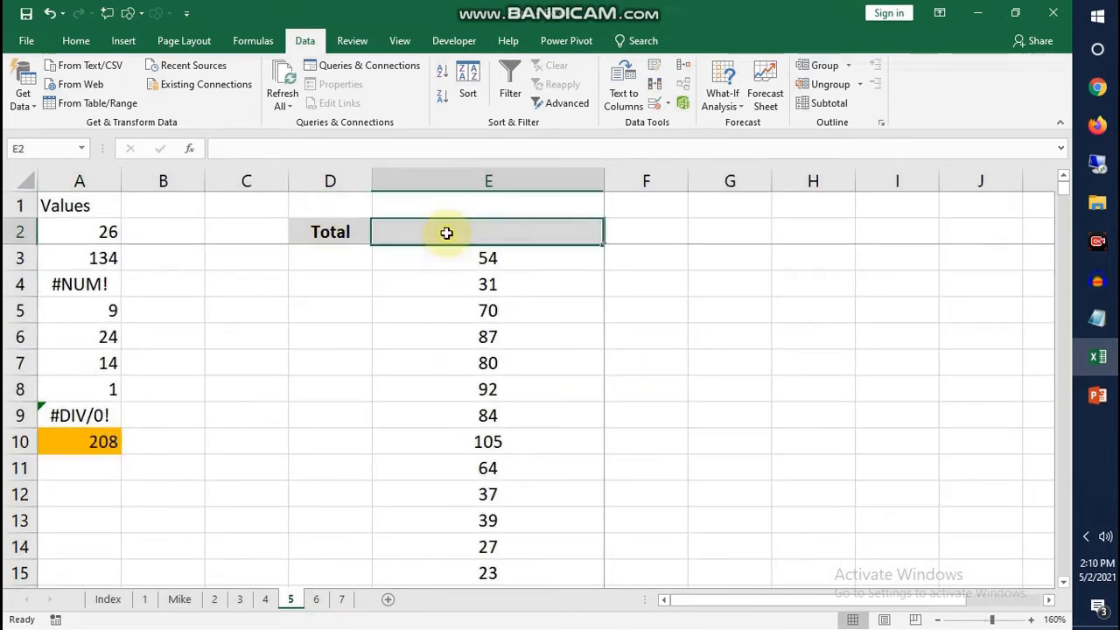
{"action": "left_click", "coordinate": [555, 258]}
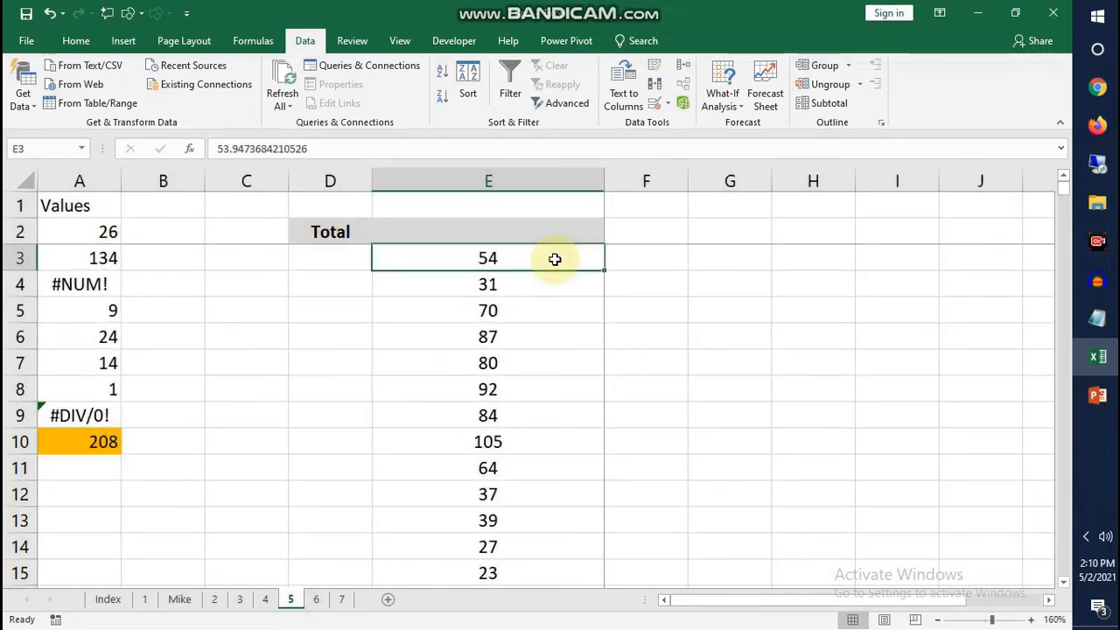
{"action": "key", "text": "ctrl+Down"}
{"action": "key", "text": "Down"}
{"action": "key", "text": "Up"}
{"action": "key", "text": "Up"}
{"action": "key", "text": "Up"}
{"action": "key", "text": "Up"}
{"action": "key", "text": "Up"}
{"action": "key", "text": "Up"}
{"action": "key", "text": "Up"}
{"action": "key", "text": "Up"}
{"action": "key", "text": "Up"}
{"action": "key", "text": "Up"}
{"action": "key", "text": "Up"}
{"action": "key", "text": "Up"}
{"action": "key", "text": "Up"}
{"action": "key", "text": "Up"}
{"action": "key", "text": "Up"}
{"action": "key", "text": "Up"}
{"action": "key", "text": "Up"}
{"action": "key", "text": "Up"}
{"action": "key", "text": "Up"}
{"action": "key", "text": "Up"}
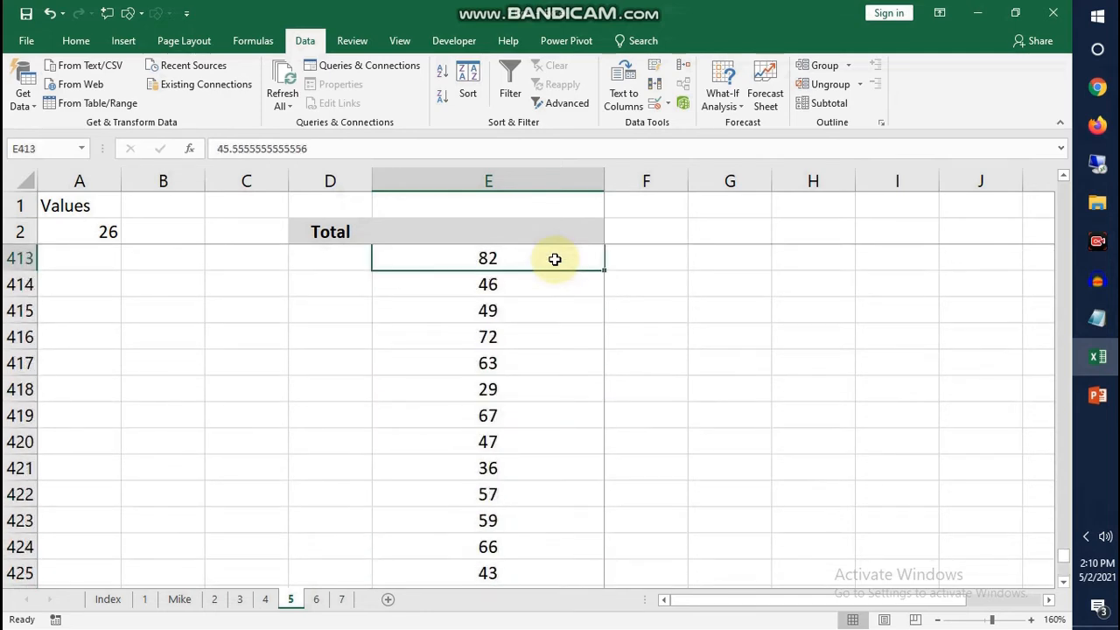
{"action": "key", "text": "Up"}
{"action": "key", "text": "Up"}
{"action": "key", "text": "Up"}
{"action": "key", "text": "Up"}
{"action": "key", "text": "Up"}
{"action": "key", "text": "Up"}
{"action": "key", "text": "Up"}
{"action": "key", "text": "Up"}
{"action": "key", "text": "Up"}
{"action": "key", "text": "Up"}
{"action": "key", "text": "Up"}
{"action": "key", "text": "Up"}
{"action": "key", "text": "Up"}
{"action": "key", "text": "ctrl+Up"}
{"action": "key", "text": "Up"}
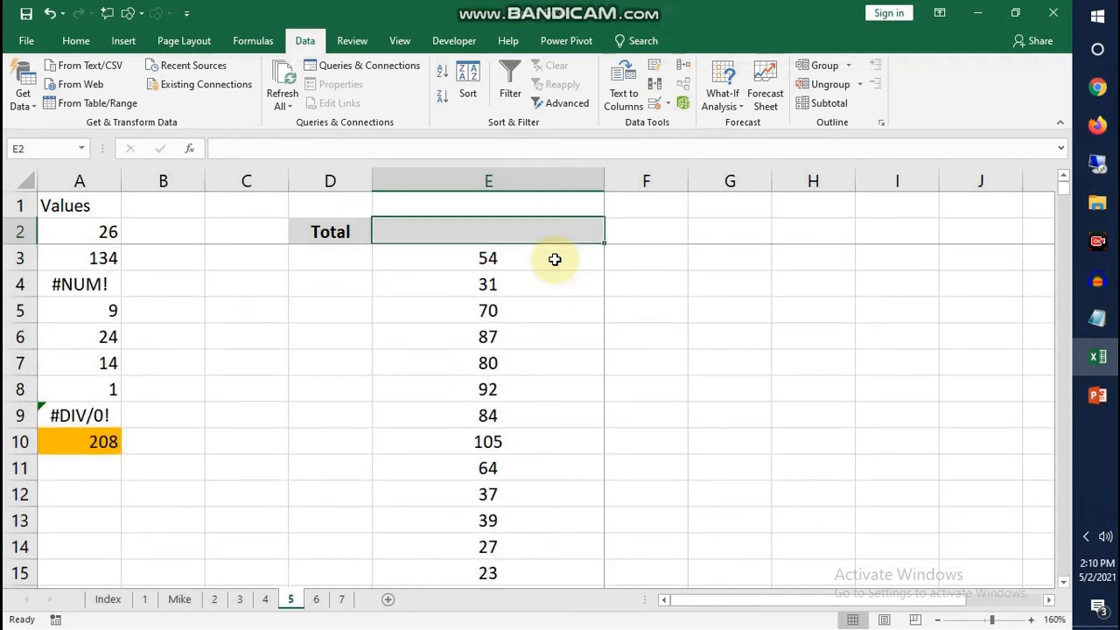
Try to total the column E list in E2 with =SUM(E3:E442)
{"action": "type", "text": "=sum"}
{"action": "key", "text": "Tab"}
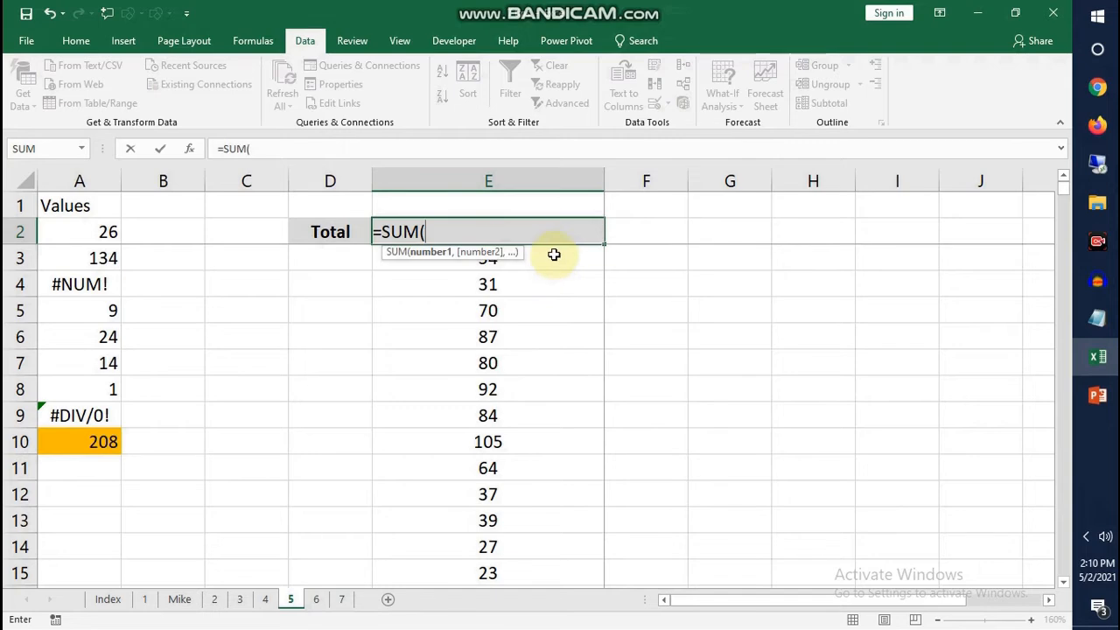
{"action": "left_click", "coordinate": [565, 263]}
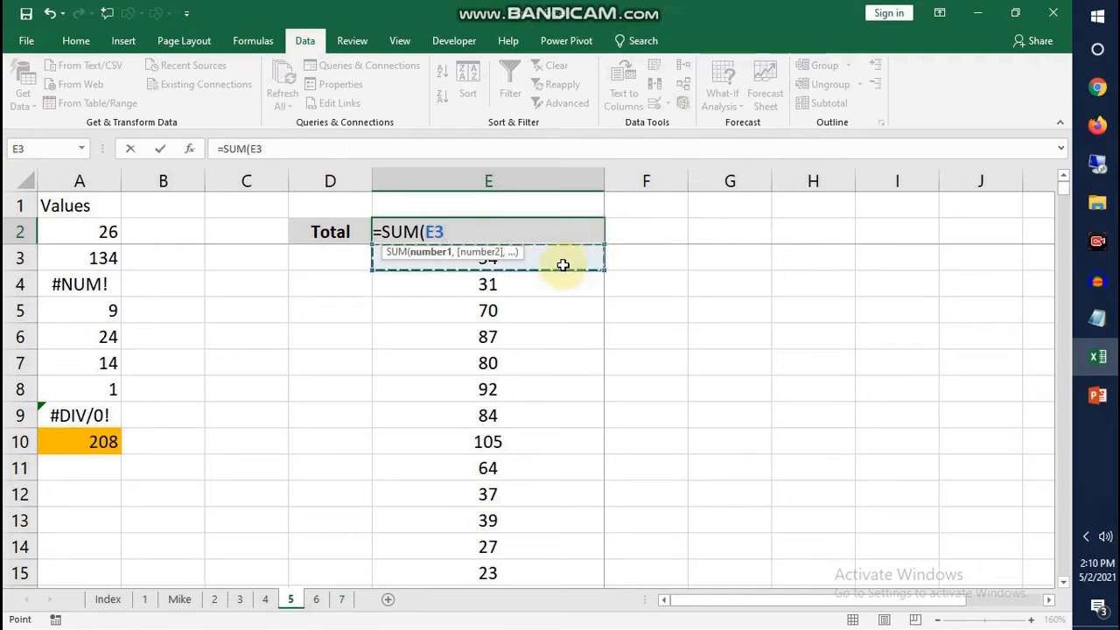
{"action": "key", "text": "ctrl+shift+Down"}
{"action": "key", "text": "Return"}
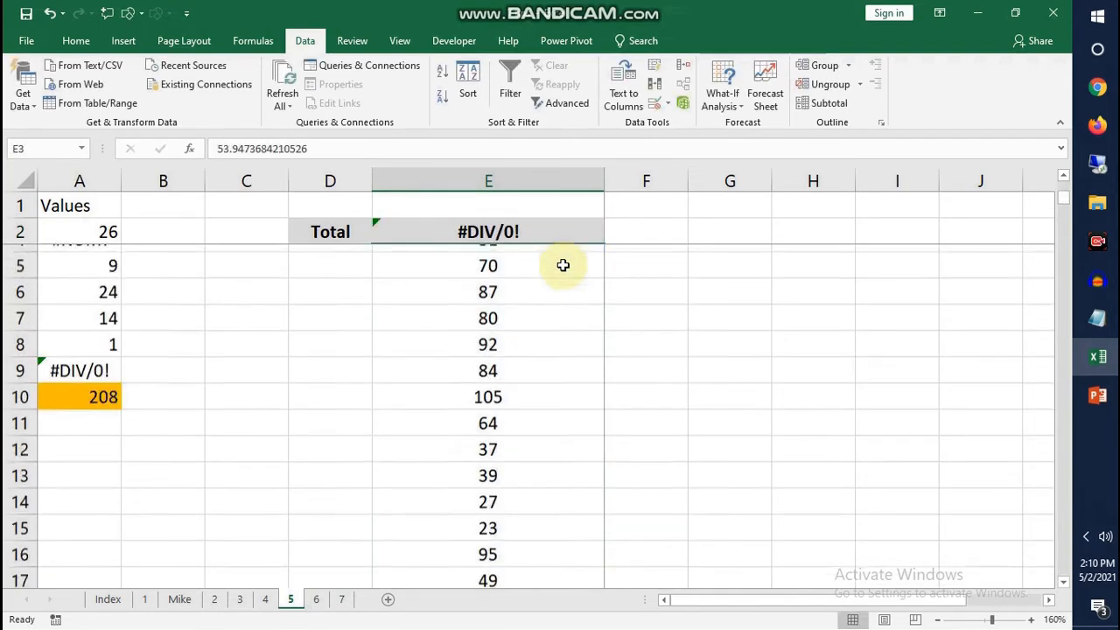
Check the Total formula in E2 and look through the column E list for highlighted error cells
{"action": "left_click", "coordinate": [463, 232]}
{"action": "scroll", "coordinate": [490, 314], "scroll_direction": "down", "scroll_amount": 4, "text": "ctrl"}
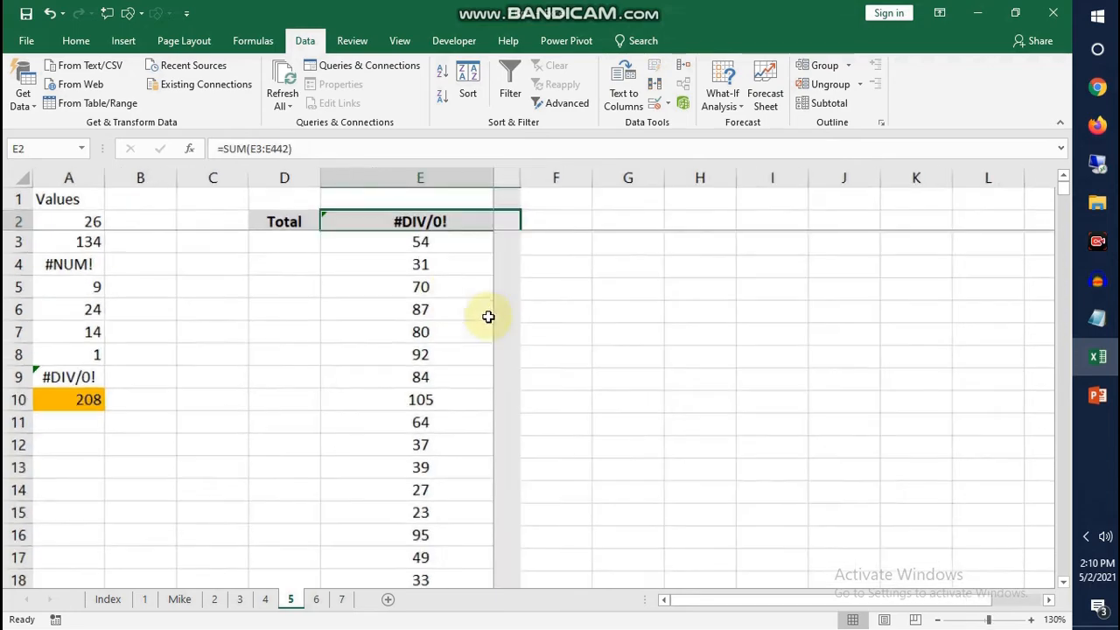
{"action": "scroll", "coordinate": [301, 371], "scroll_direction": "down", "scroll_amount": 4, "text": "ctrl"}
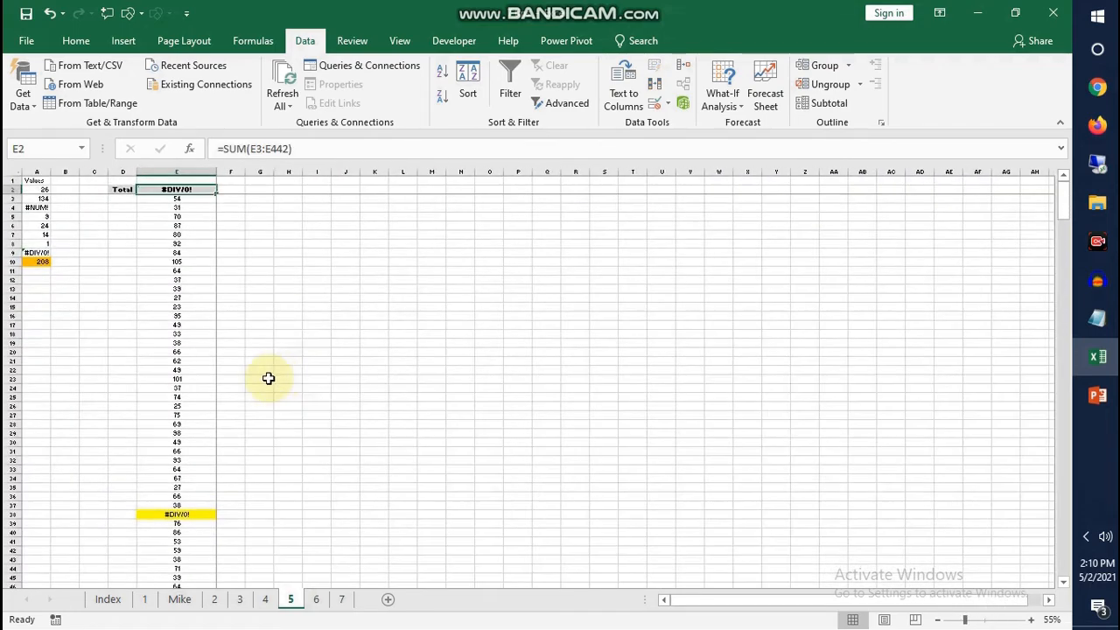
{"action": "scroll", "coordinate": [268, 377], "scroll_direction": "up", "scroll_amount": 3, "text": "ctrl"}
{"action": "left_click", "coordinate": [273, 341]}
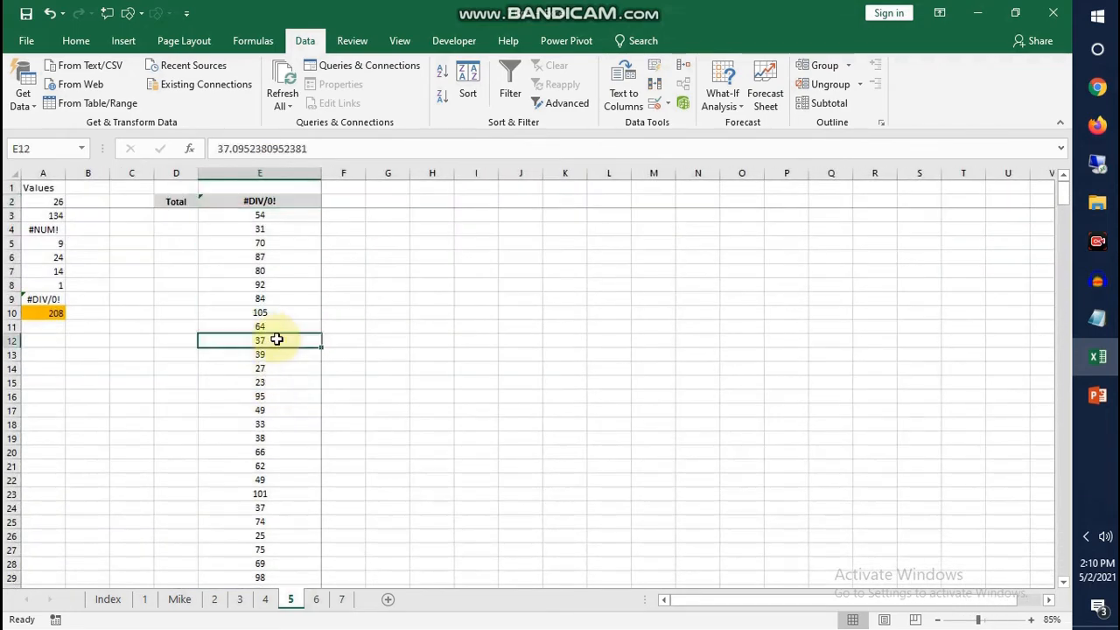
{"action": "scroll", "coordinate": [283, 393], "scroll_direction": "down", "scroll_amount": 1, "text": "ctrl"}
{"action": "scroll", "coordinate": [283, 392], "scroll_direction": "up", "scroll_amount": 3, "text": "ctrl"}
{"action": "left_click", "coordinate": [356, 284]}
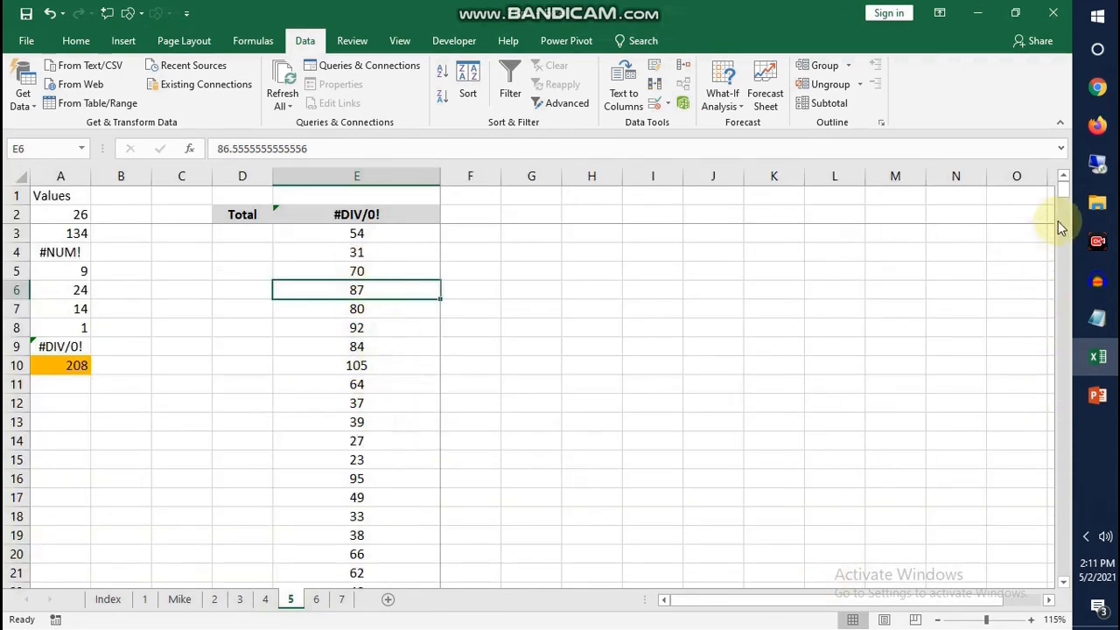
Replace the Total formula in E2 with =AGGREGATE(9,6,E3:E442) to sum the list while ignoring error values
{"action": "left_click", "coordinate": [372, 229]}
{"action": "left_click", "coordinate": [347, 216]}
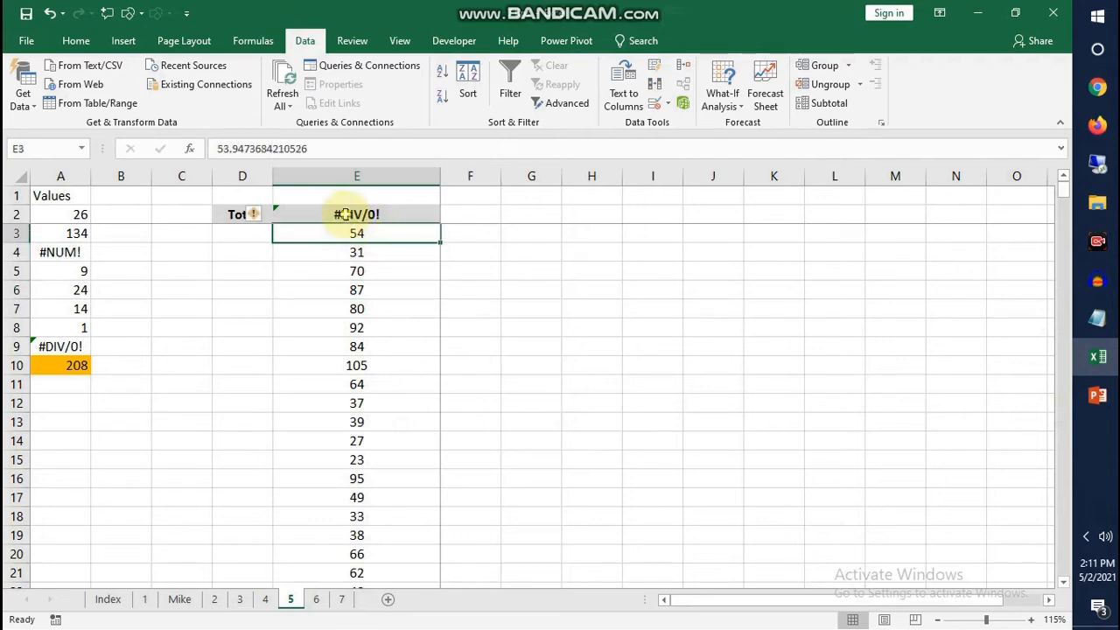
{"action": "left_click_drag", "start_coordinate": [224, 150], "coordinate": [425, 150]}
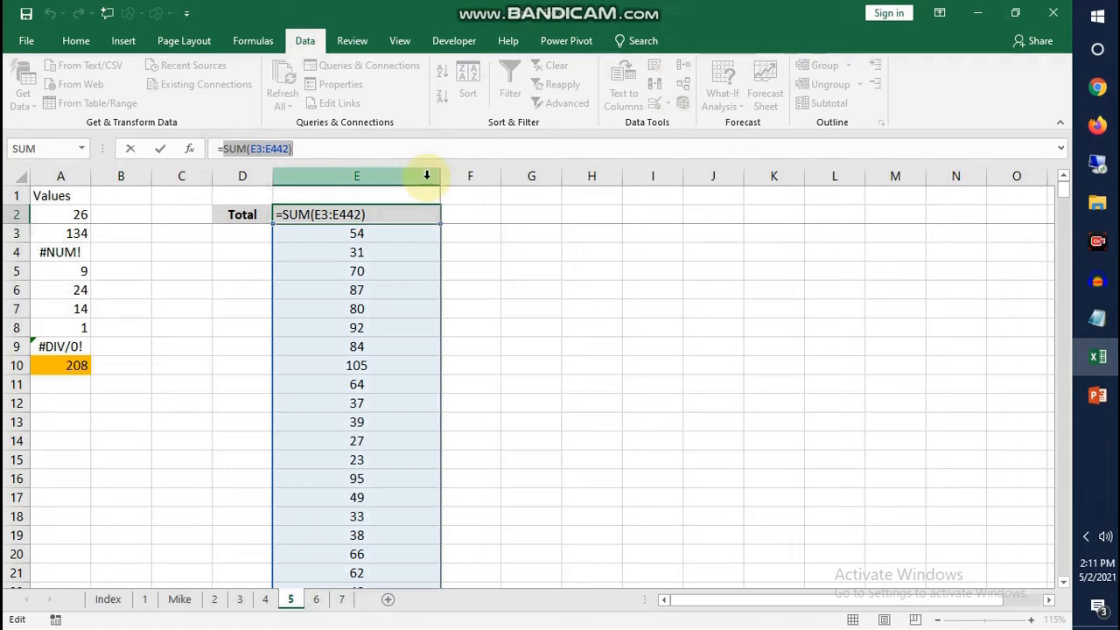
{"action": "type", "text": "ag"}
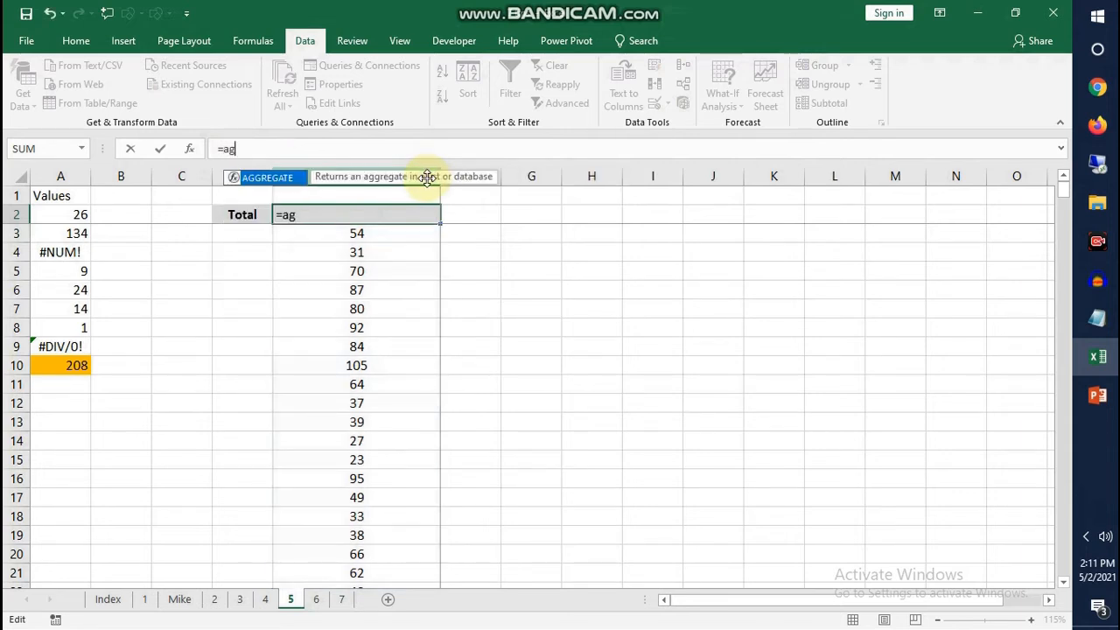
{"action": "key", "text": "Tab"}
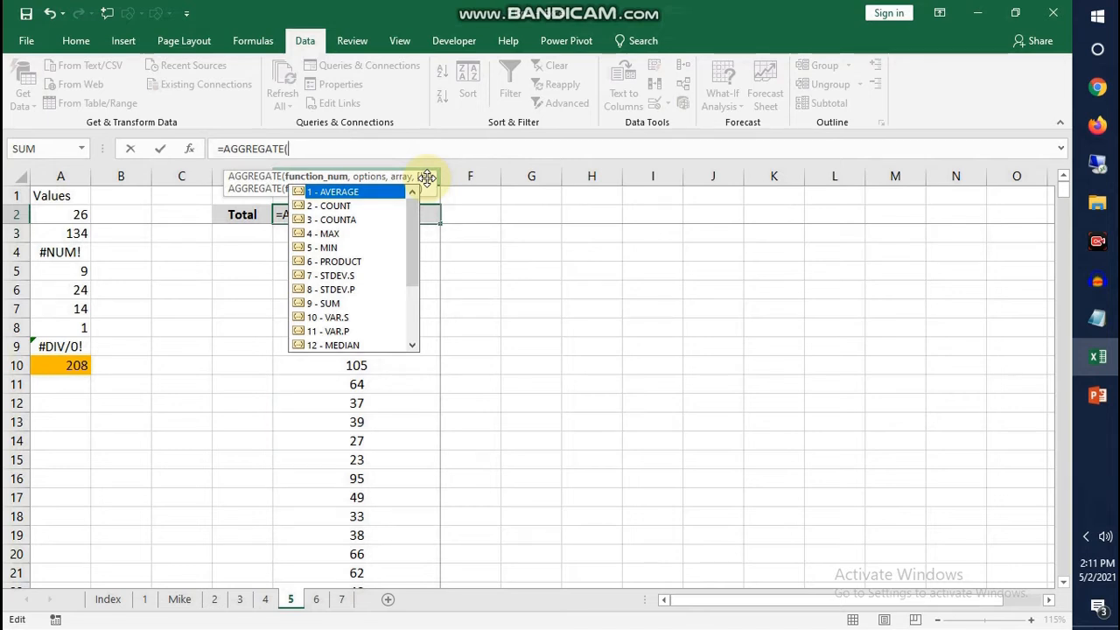
{"action": "type", "text": "9,"}
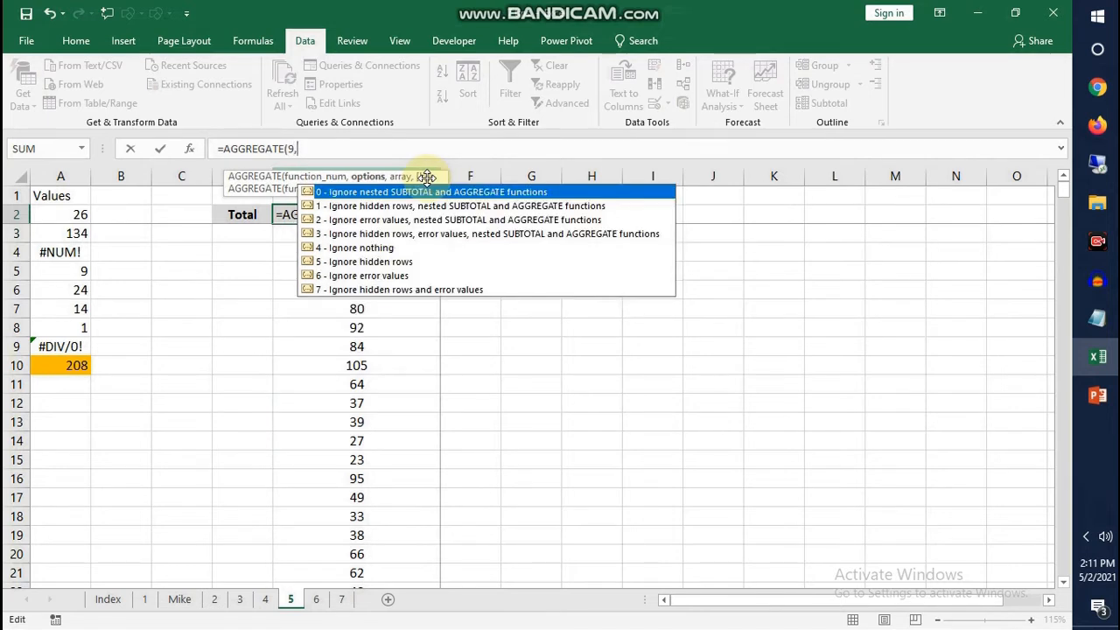
{"action": "type", "text": "6,"}
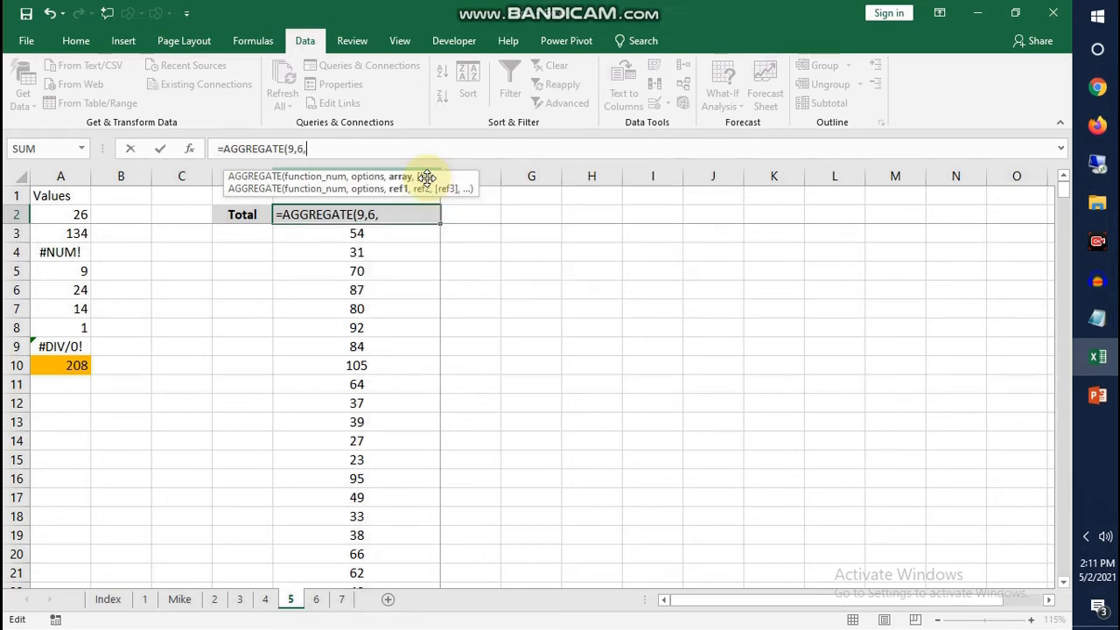
{"action": "left_click", "coordinate": [278, 236]}
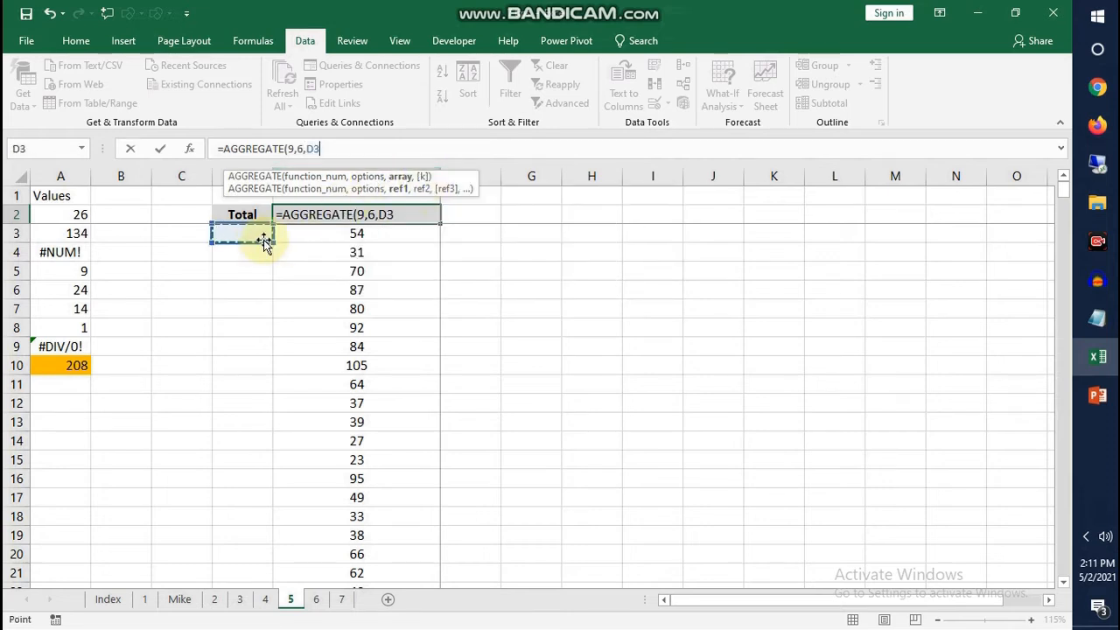
{"action": "key", "text": "ctrl+shift+Down"}
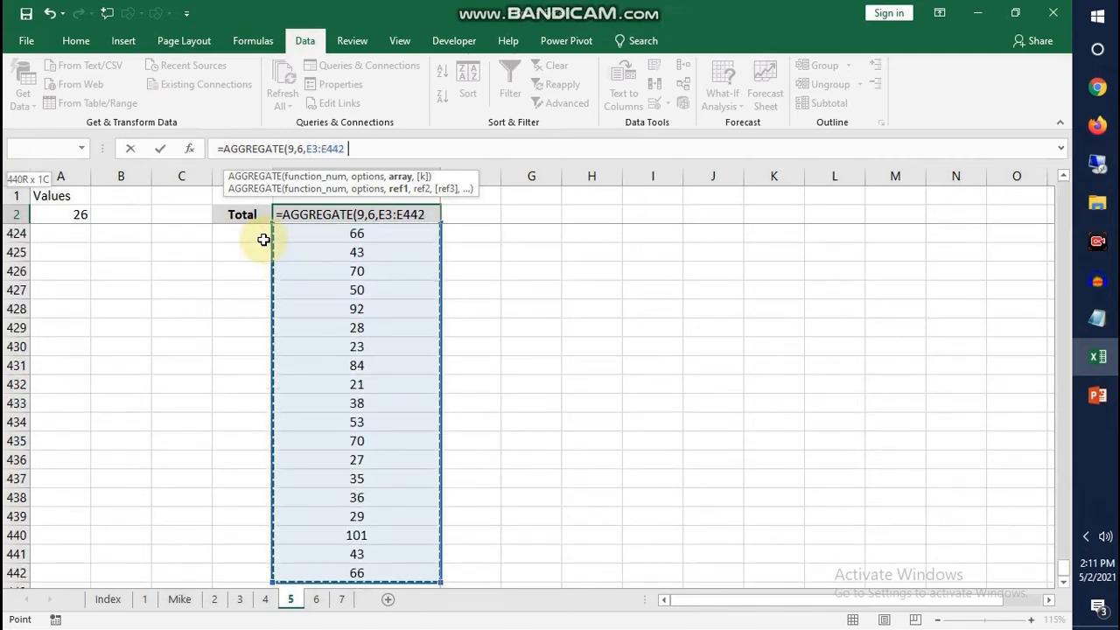
{"action": "key", "text": "Return"}
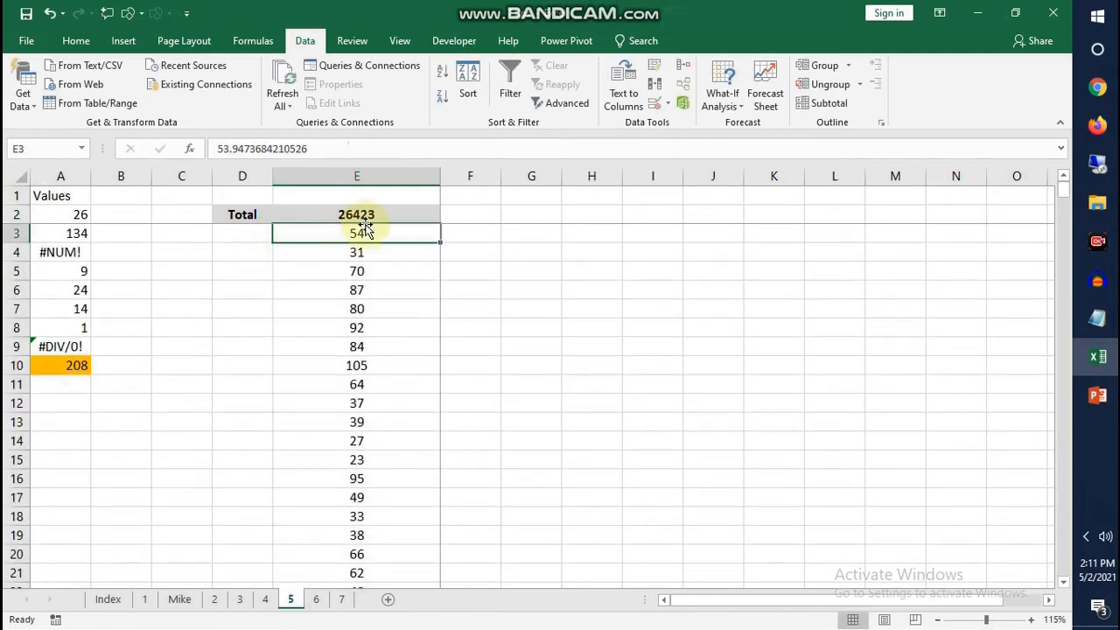
{"action": "key", "text": "Up"}
{"action": "key", "text": "Up"}
{"action": "left_click", "coordinate": [369, 217]}
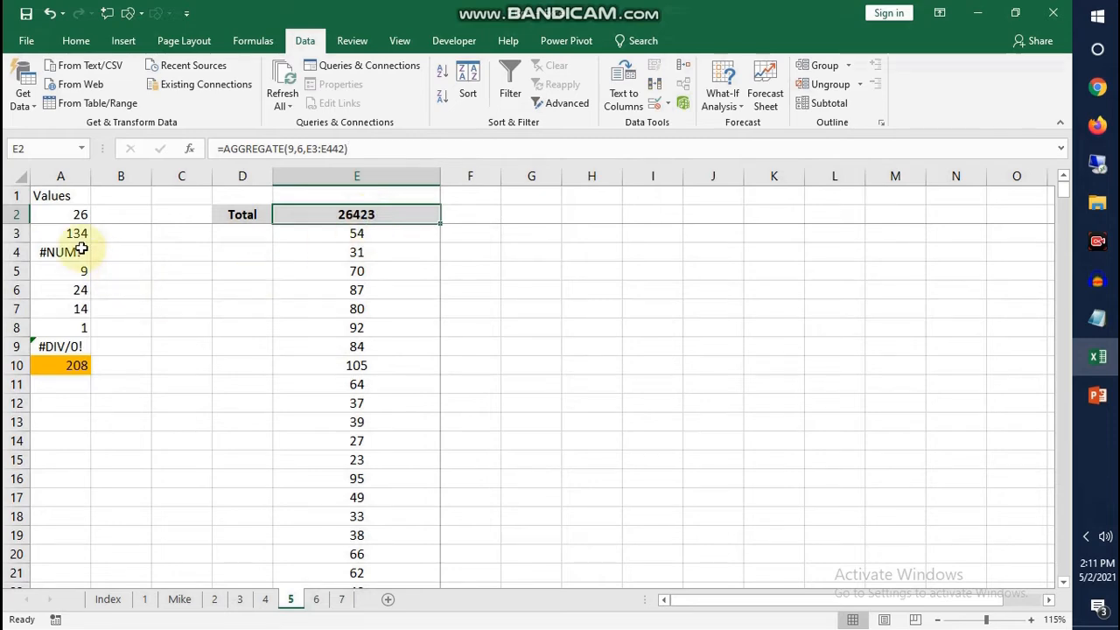
Open sheet 6 and look over the sales order table with its many commented cells
{"action": "left_click", "coordinate": [317, 599]}
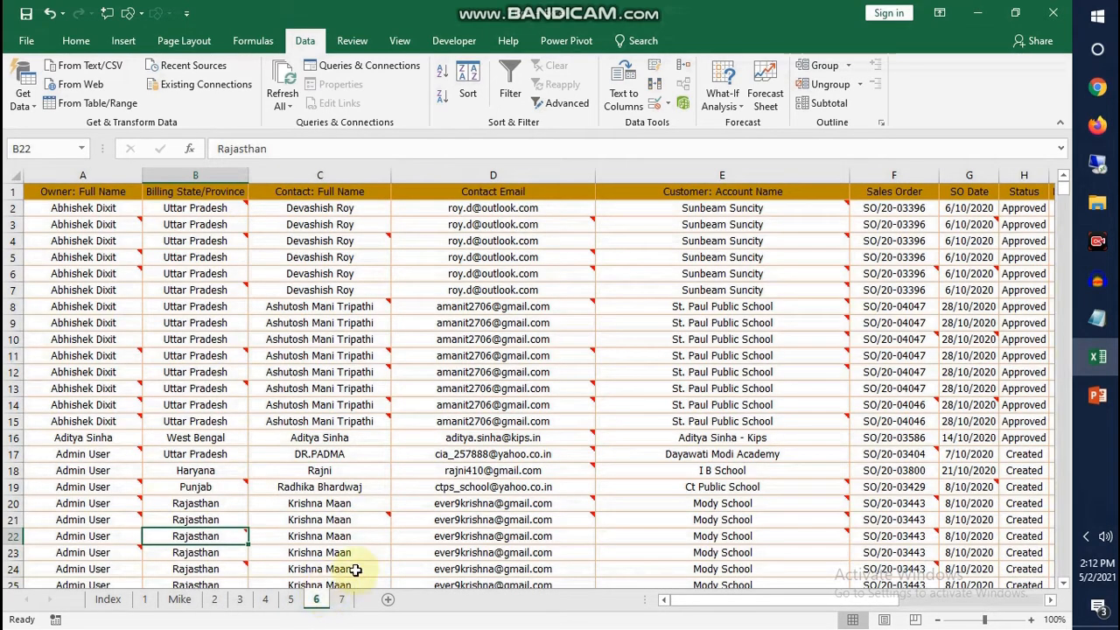
{"action": "left_click", "coordinate": [223, 355]}
{"action": "left_click", "coordinate": [127, 259]}
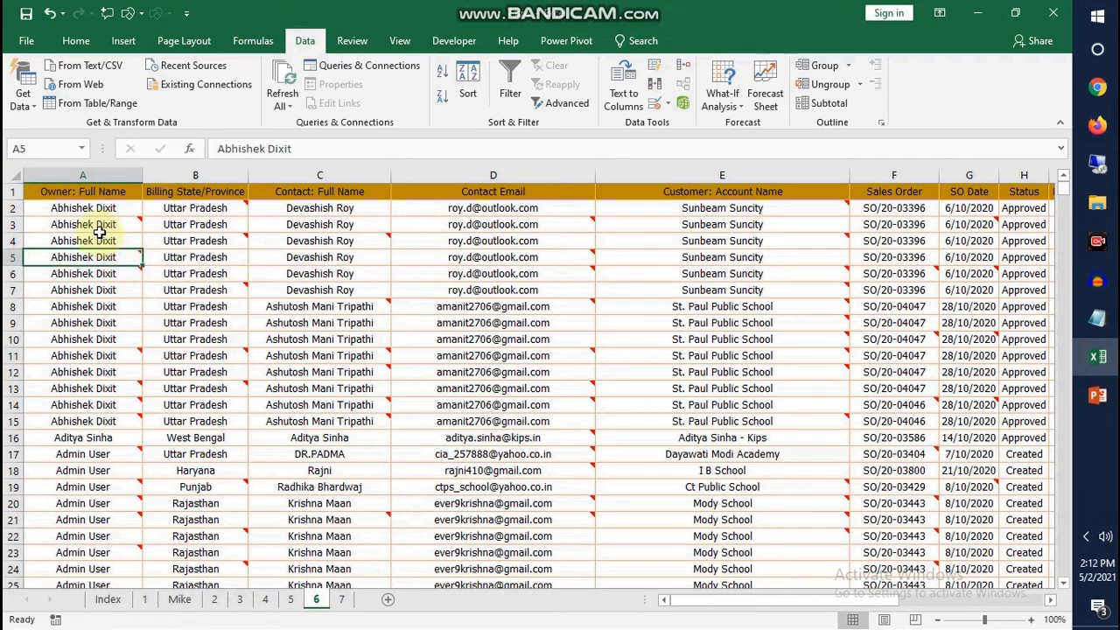
{"action": "left_click_drag", "start_coordinate": [96, 191], "coordinate": [788, 442]}
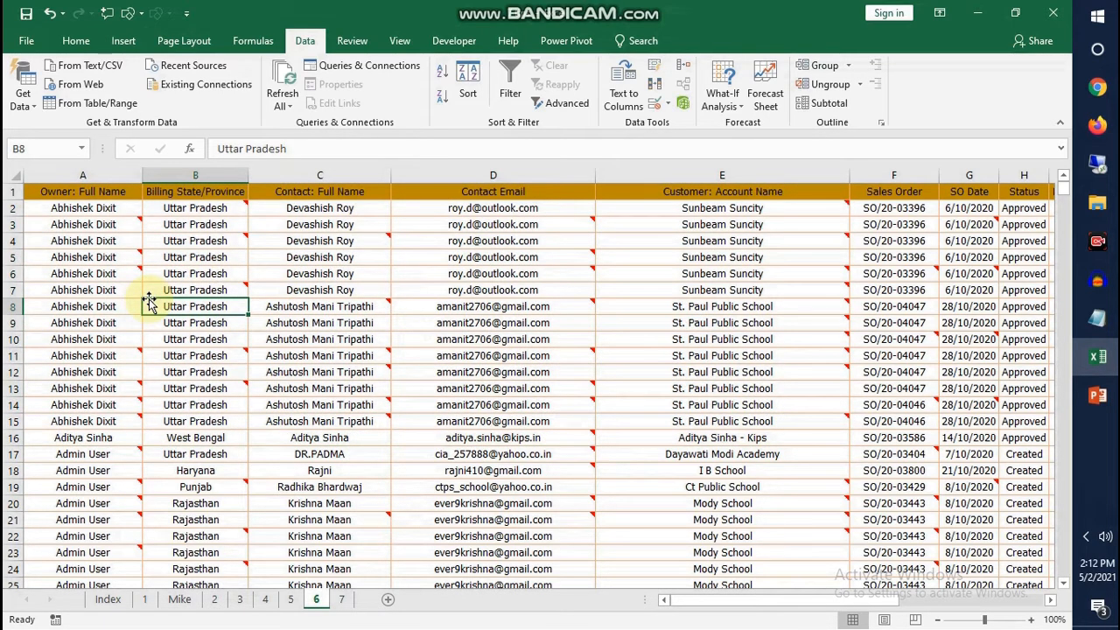
{"action": "left_click", "coordinate": [441, 322]}
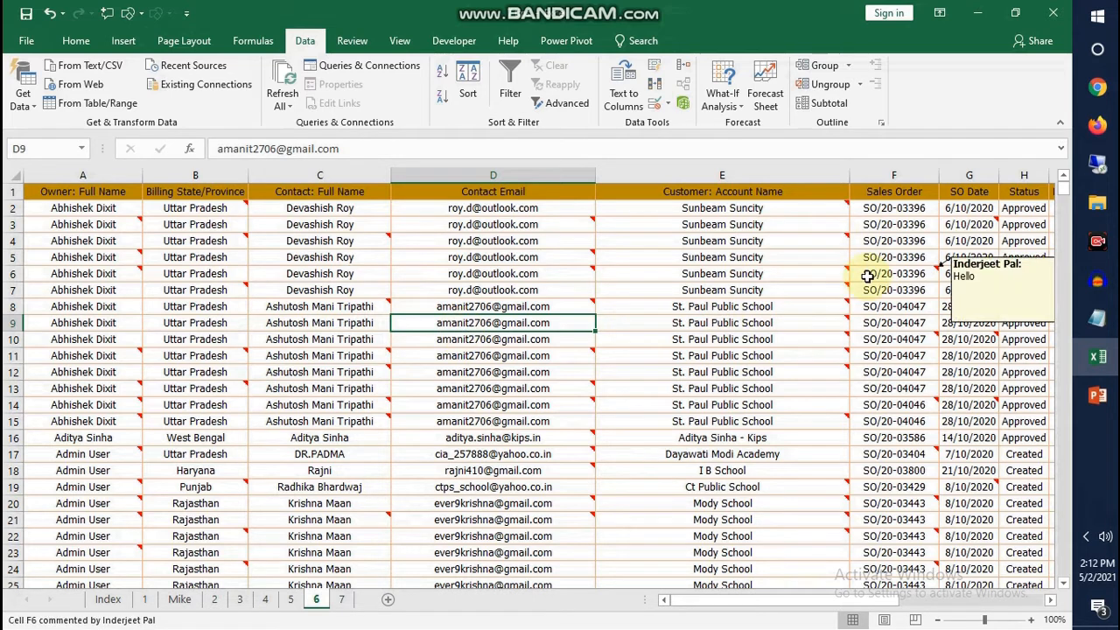
{"action": "left_click", "coordinate": [259, 274]}
{"action": "left_click", "coordinate": [82, 224]}
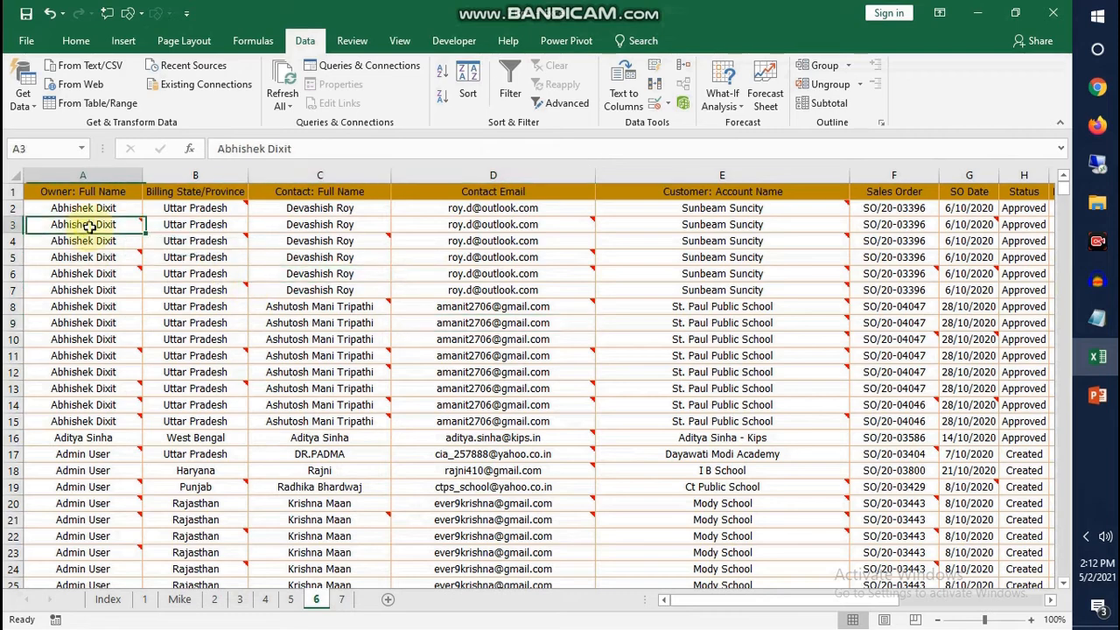
Delete the comment on cell A3 of the sales order table
{"action": "left_click", "coordinate": [400, 41]}
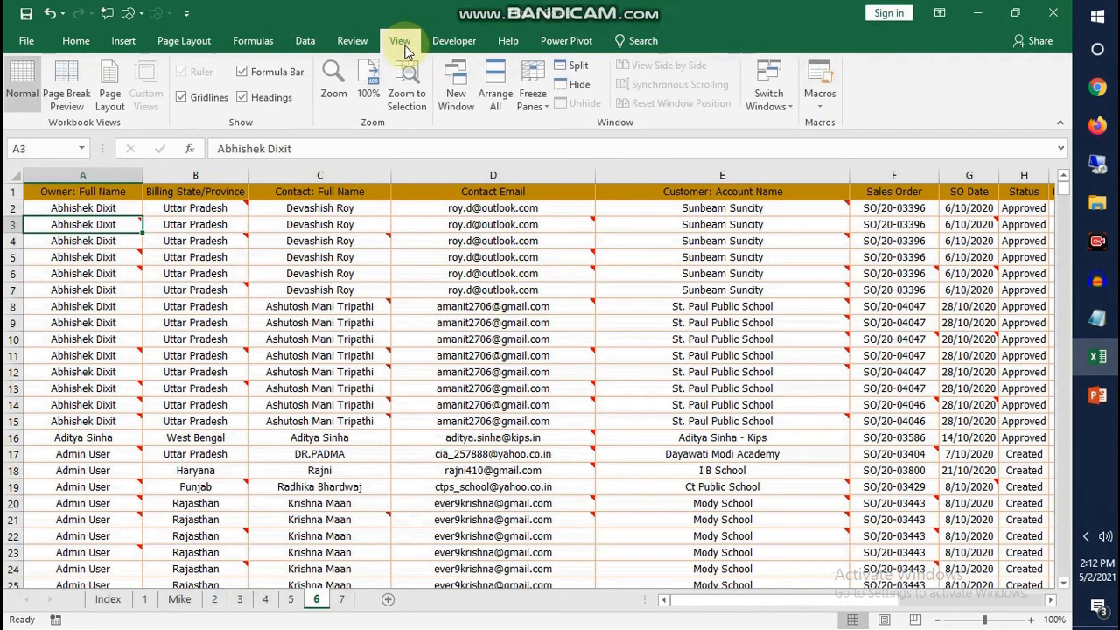
{"action": "left_click", "coordinate": [351, 42]}
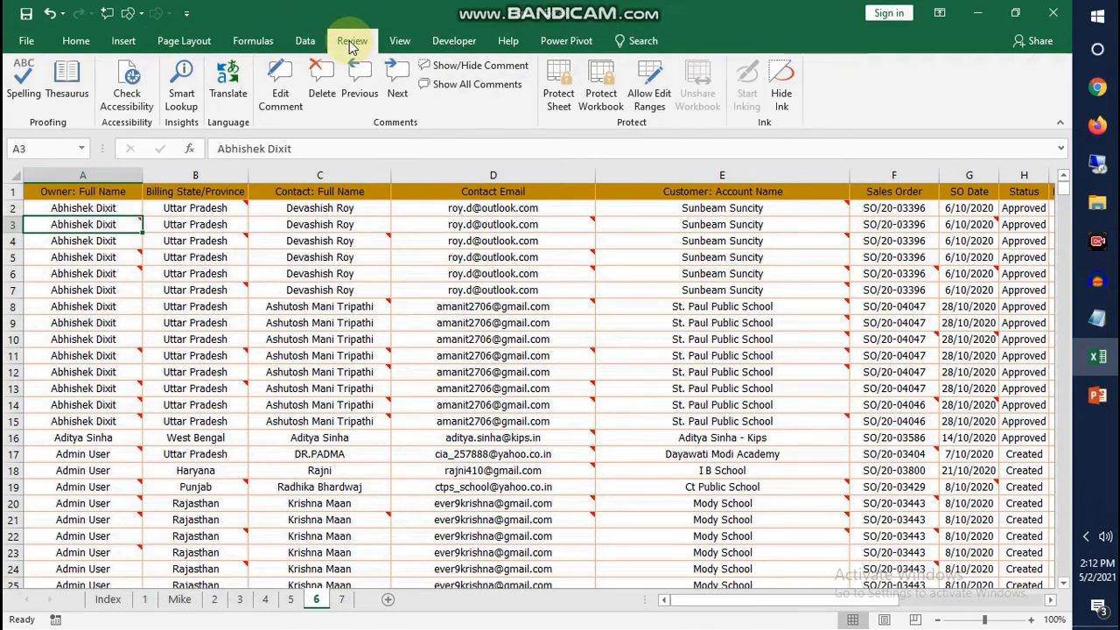
{"action": "left_click", "coordinate": [321, 87]}
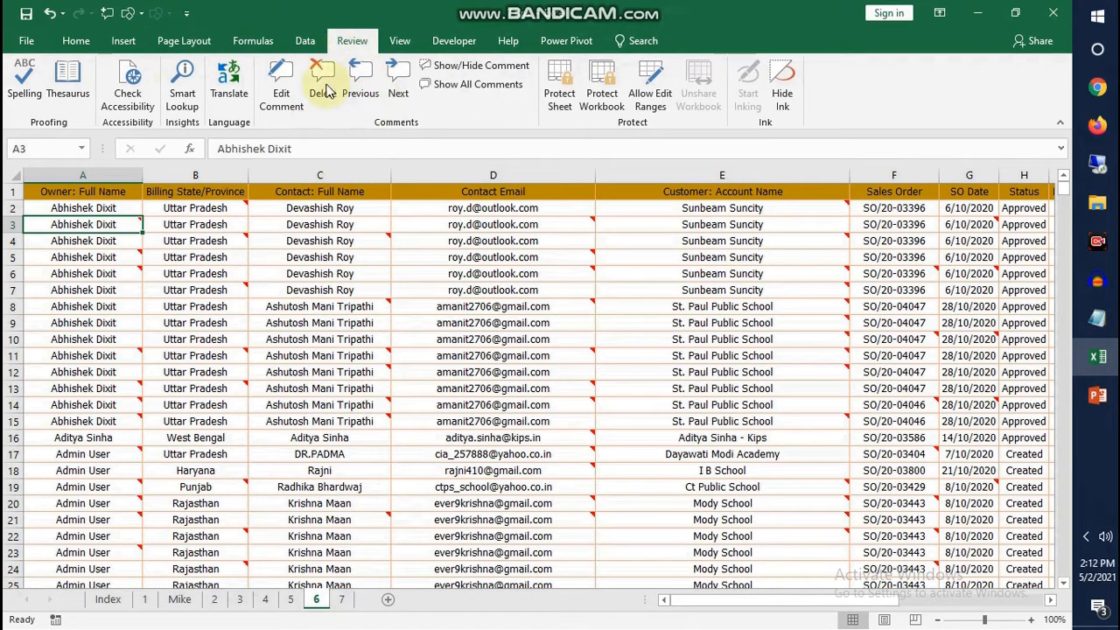
Select every commented cell on sheet 6 using Go To Special with the Comments option, and delete all their comments
{"action": "left_click", "coordinate": [118, 273]}
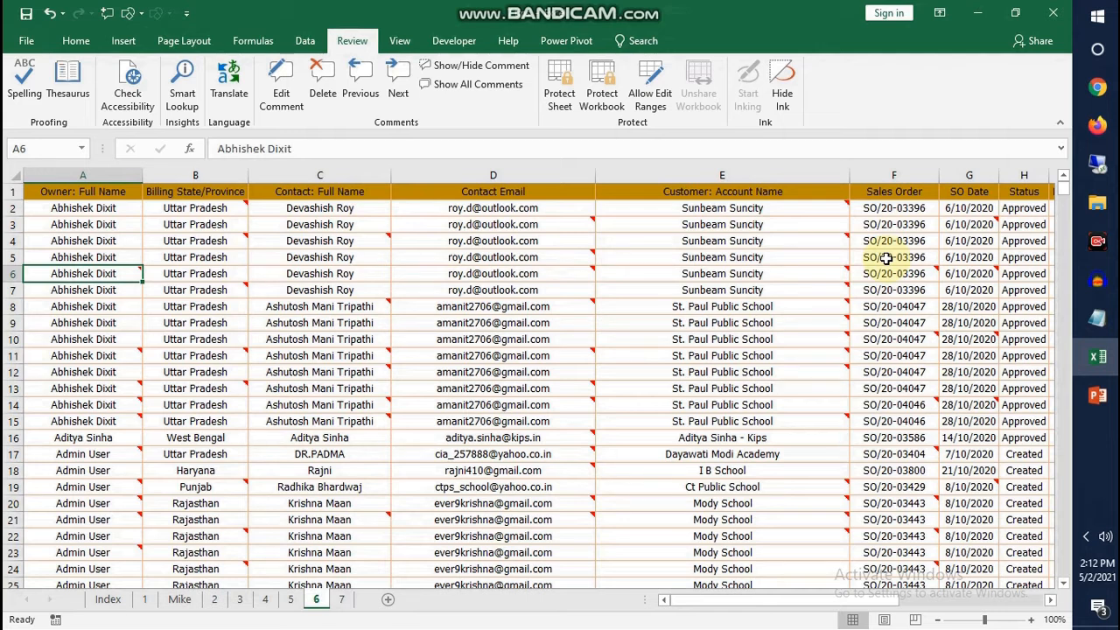
{"action": "key", "text": "ctrl+g"}
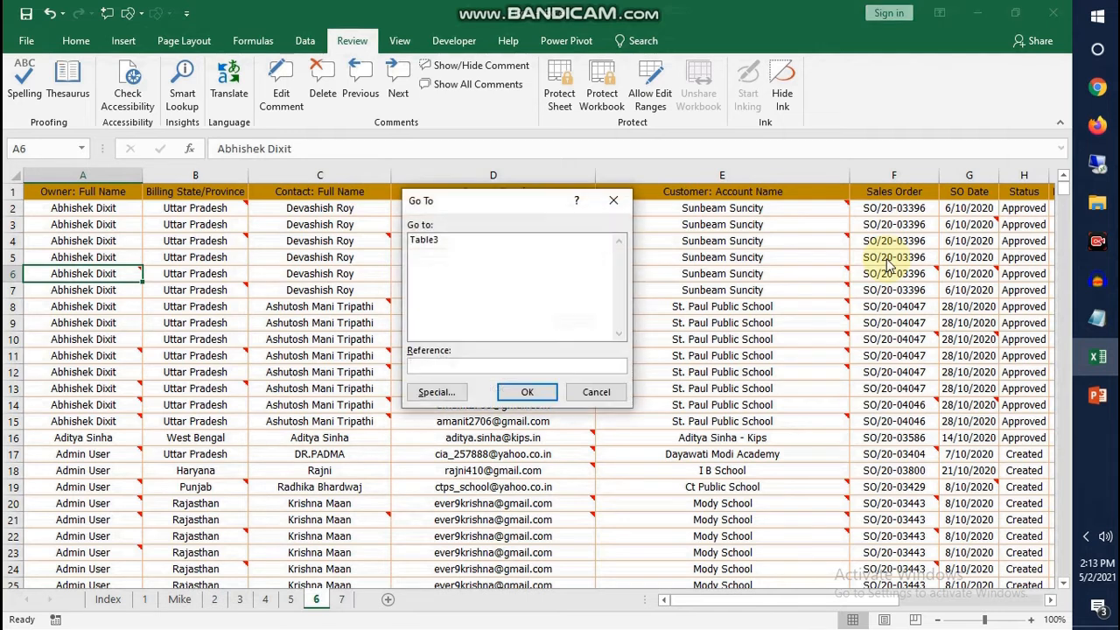
{"action": "left_click_drag", "start_coordinate": [474, 195], "coordinate": [596, 240]}
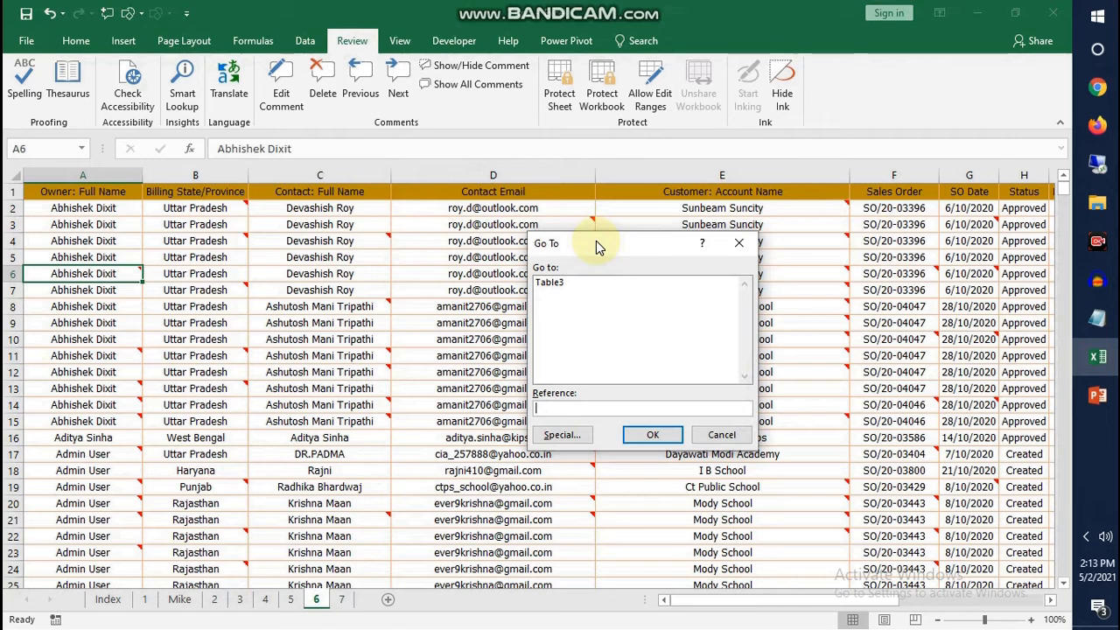
{"action": "left_click_drag", "start_coordinate": [595, 240], "coordinate": [503, 241]}
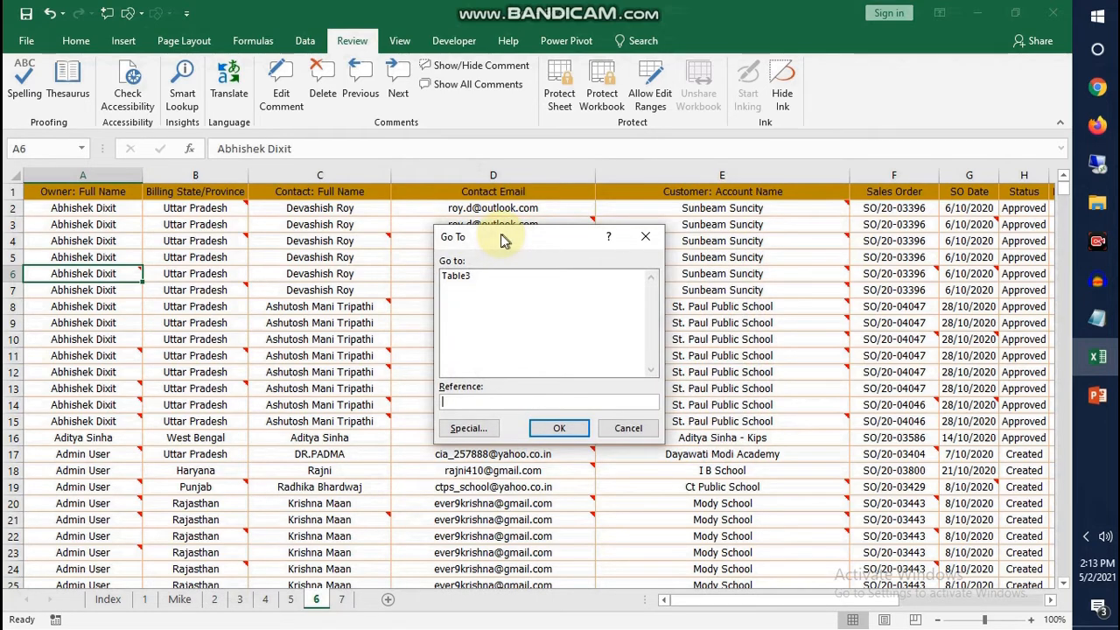
{"action": "left_click", "coordinate": [463, 427]}
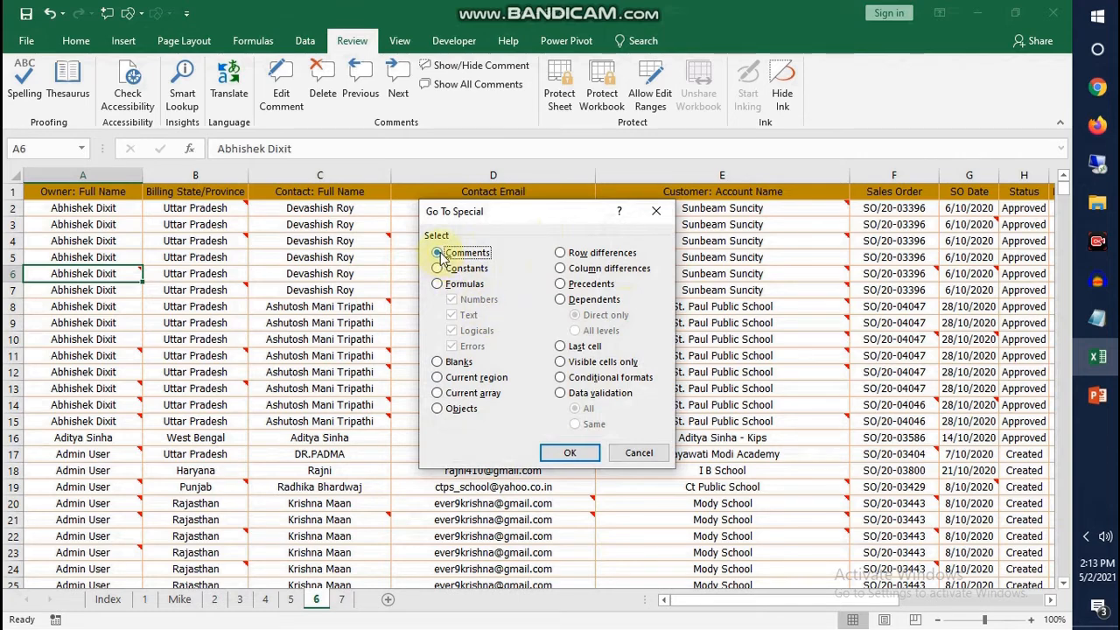
{"action": "left_click", "coordinate": [561, 452]}
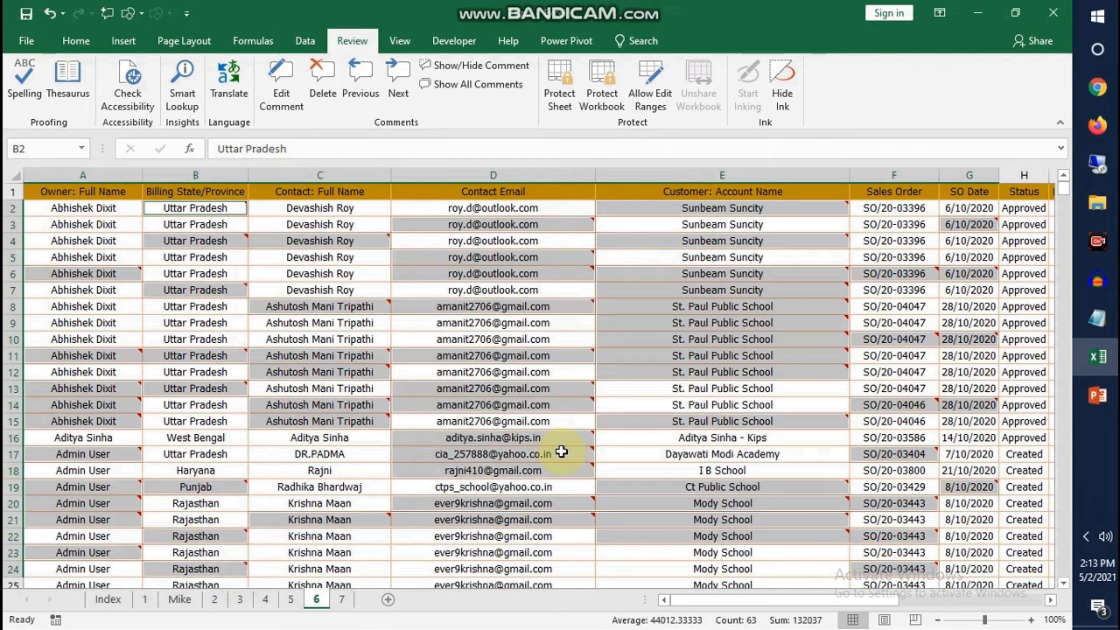
{"action": "mouse_move", "coordinate": [561, 452]}
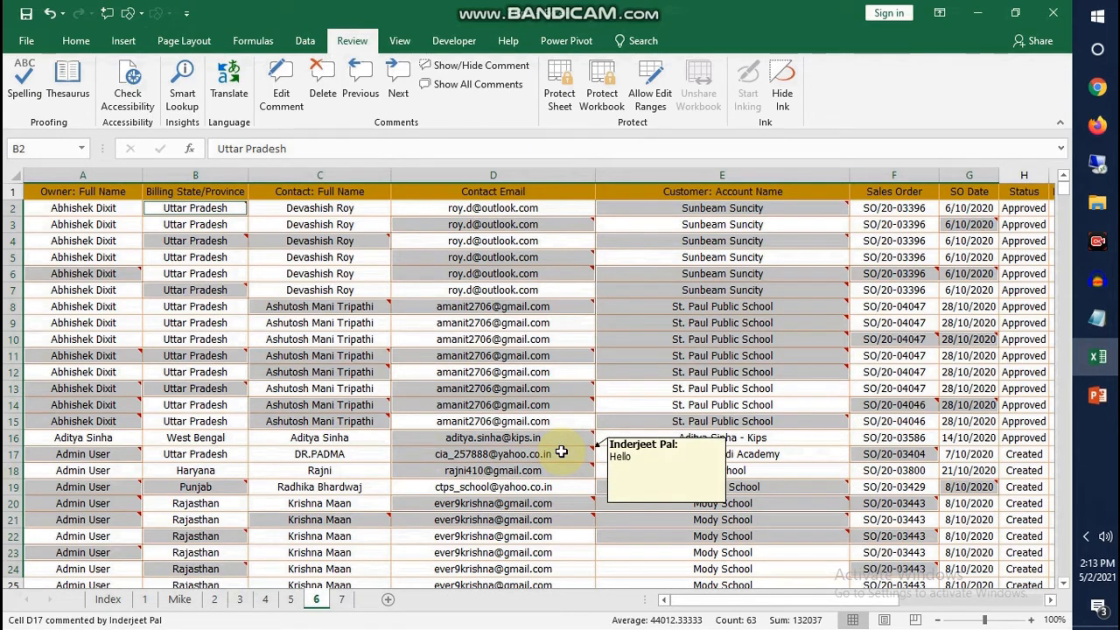
{"action": "left_click", "coordinate": [323, 88]}
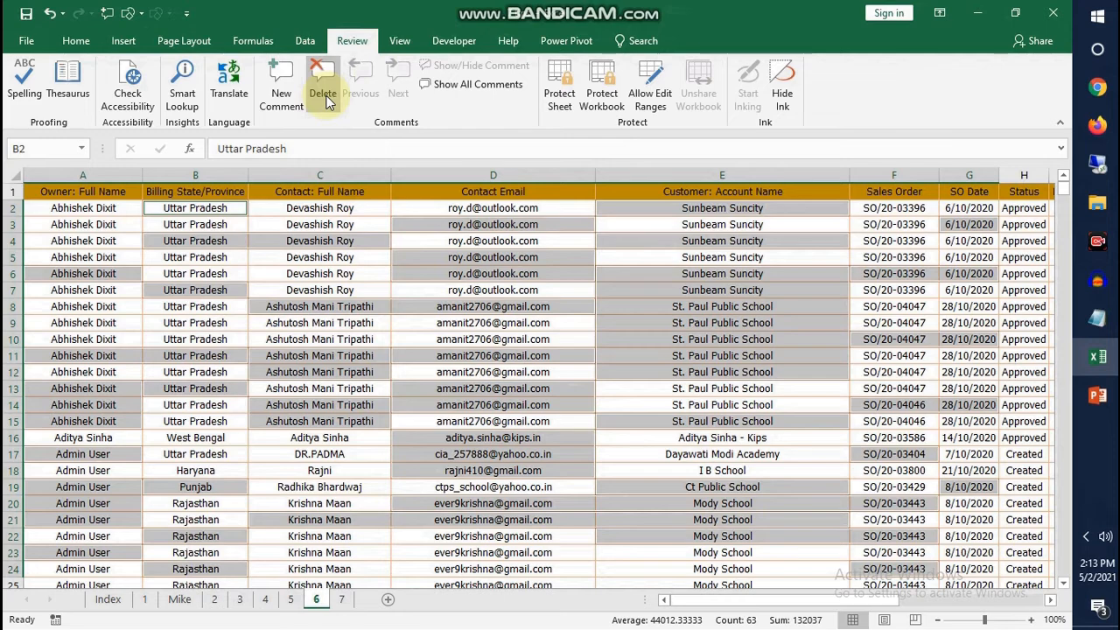
{"action": "left_click", "coordinate": [376, 252]}
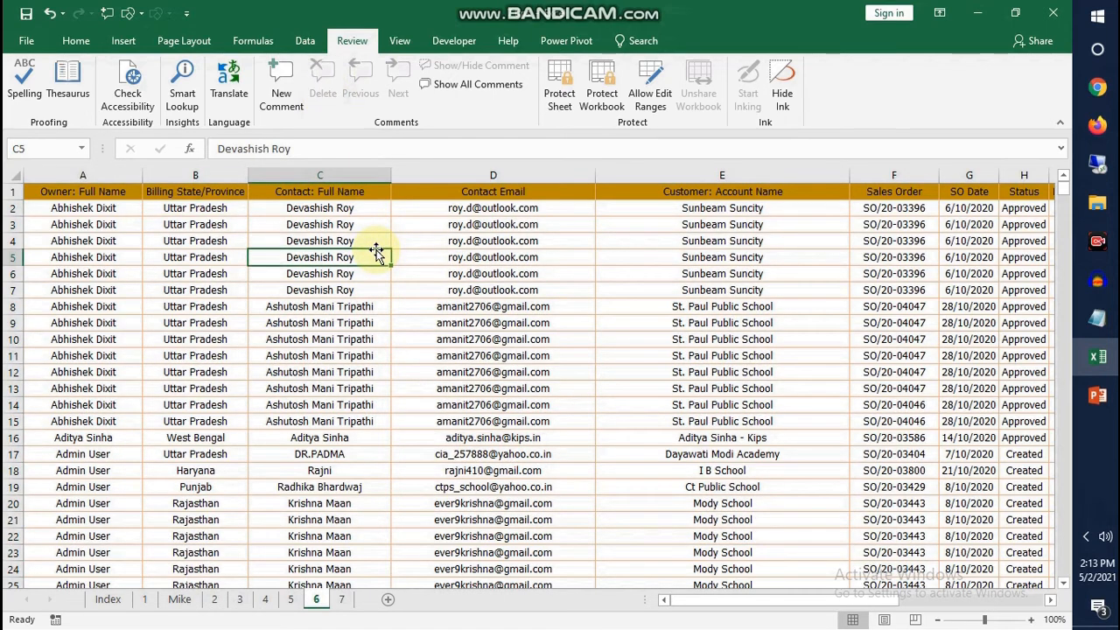
Open sheet 7 and review the main table column by column, from Month through State
{"action": "left_click", "coordinate": [342, 599]}
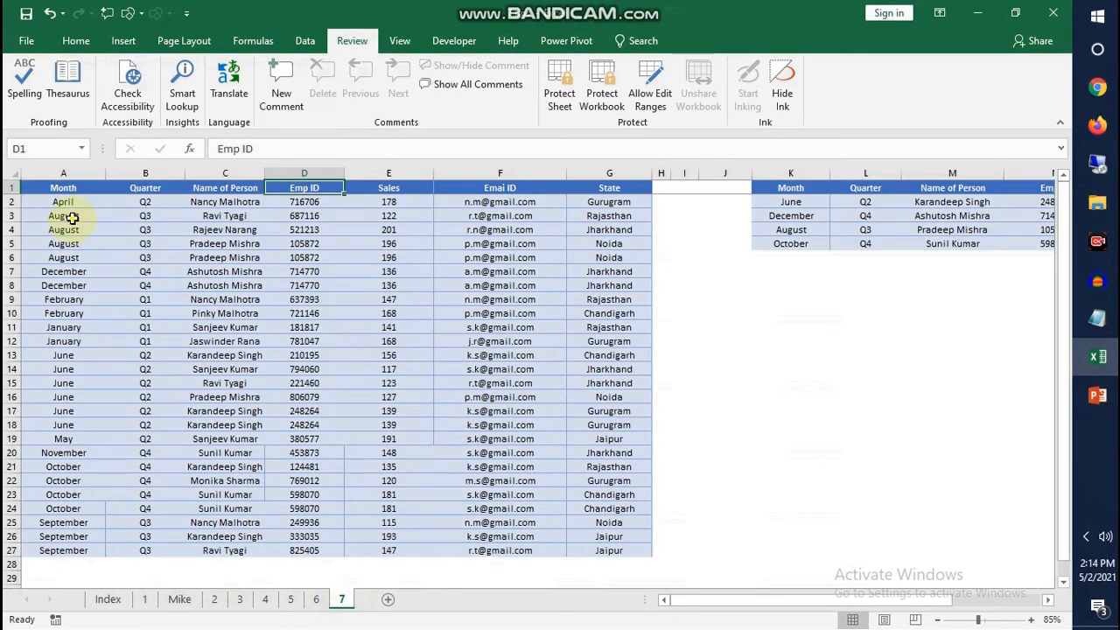
{"action": "left_click", "coordinate": [71, 218]}
{"action": "left_click_drag", "start_coordinate": [79, 188], "coordinate": [604, 501]}
{"action": "left_click", "coordinate": [66, 299]}
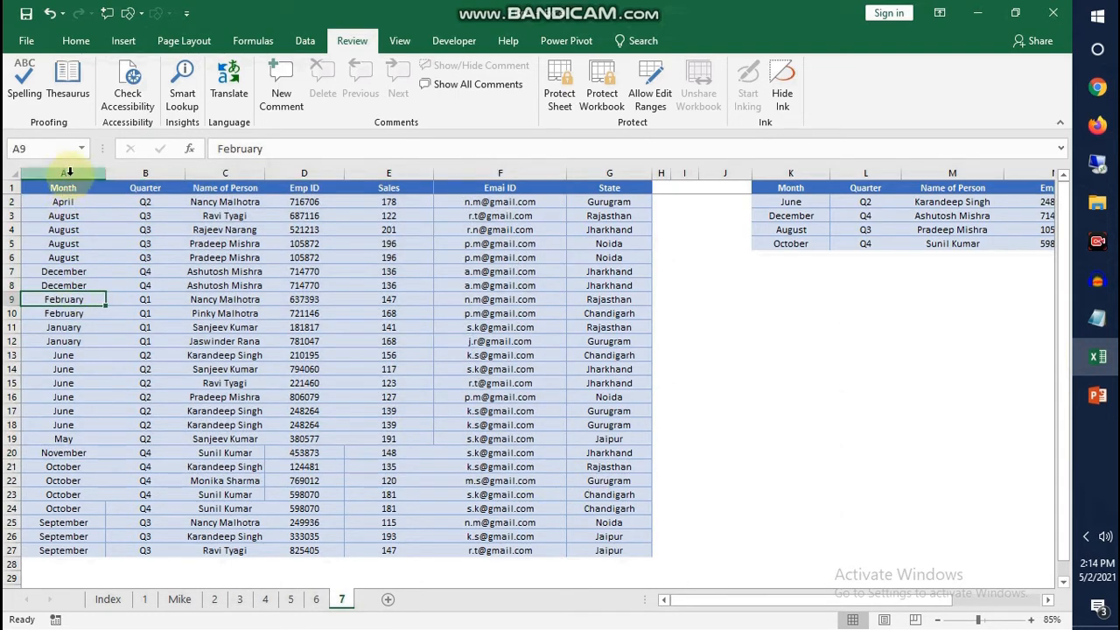
{"action": "left_click", "coordinate": [69, 172]}
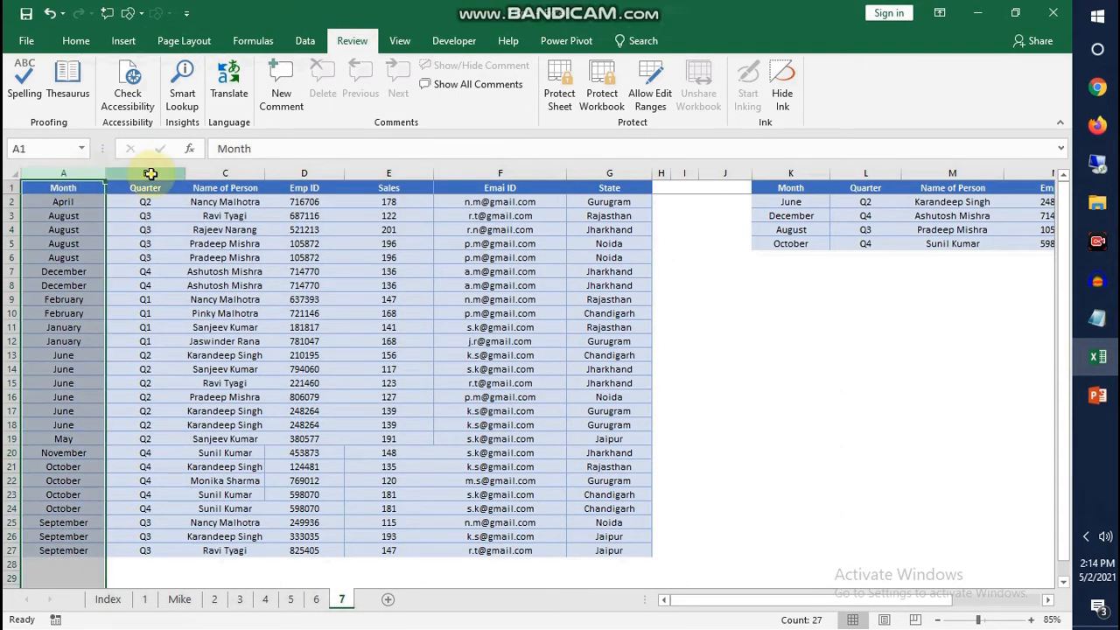
{"action": "left_click", "coordinate": [146, 172]}
{"action": "left_click", "coordinate": [229, 173]}
{"action": "left_click", "coordinate": [303, 173]}
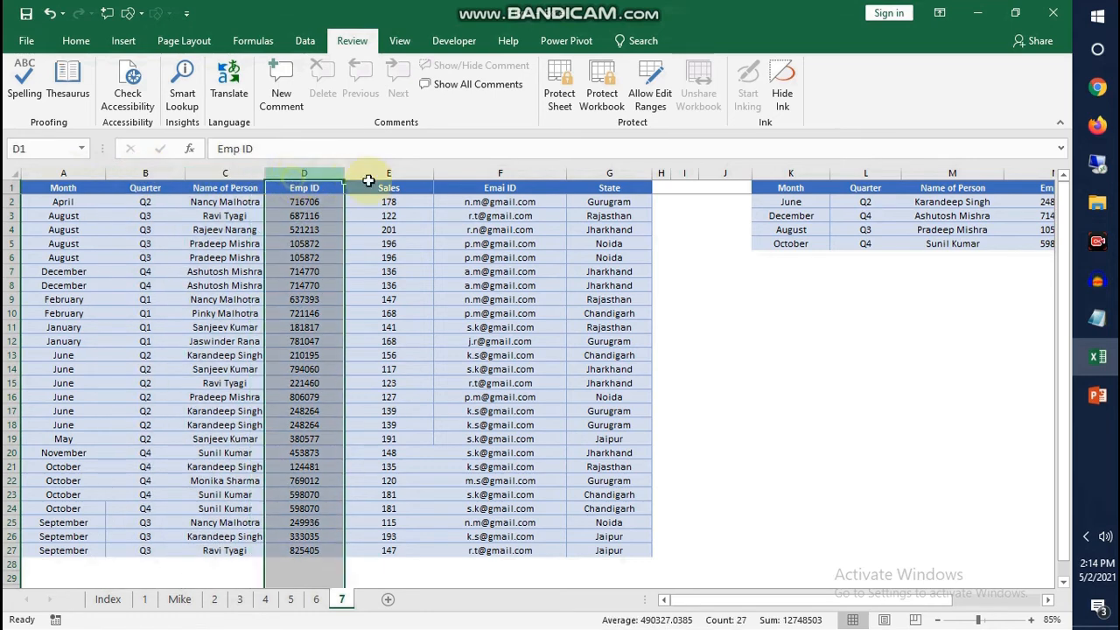
{"action": "left_click", "coordinate": [389, 173]}
{"action": "left_click", "coordinate": [497, 173]}
{"action": "left_click", "coordinate": [608, 173]}
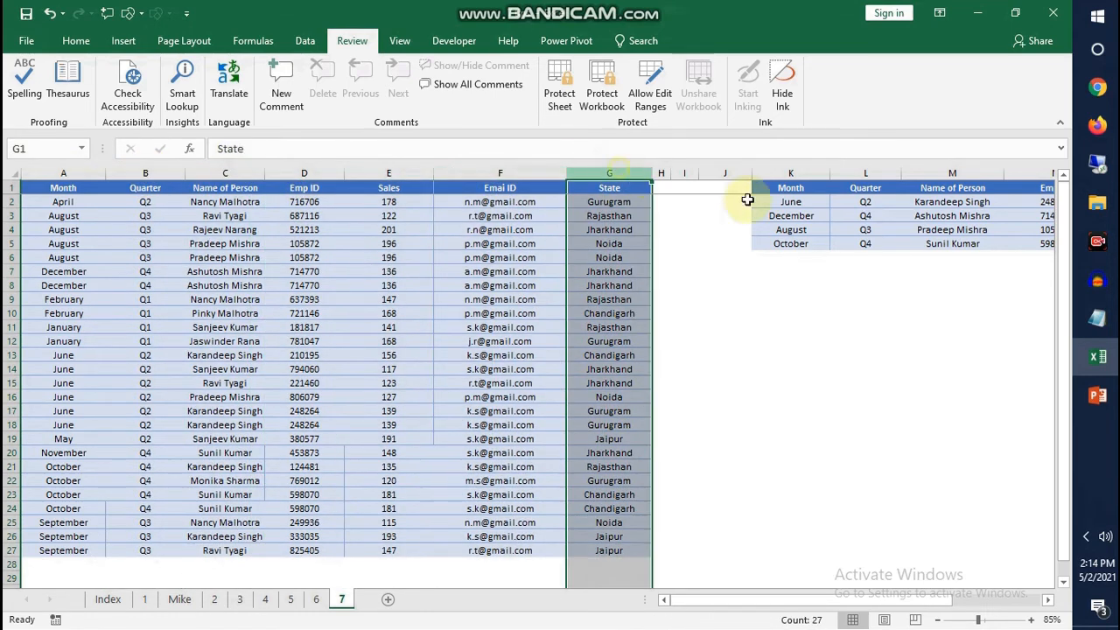
{"action": "left_click", "coordinate": [792, 187]}
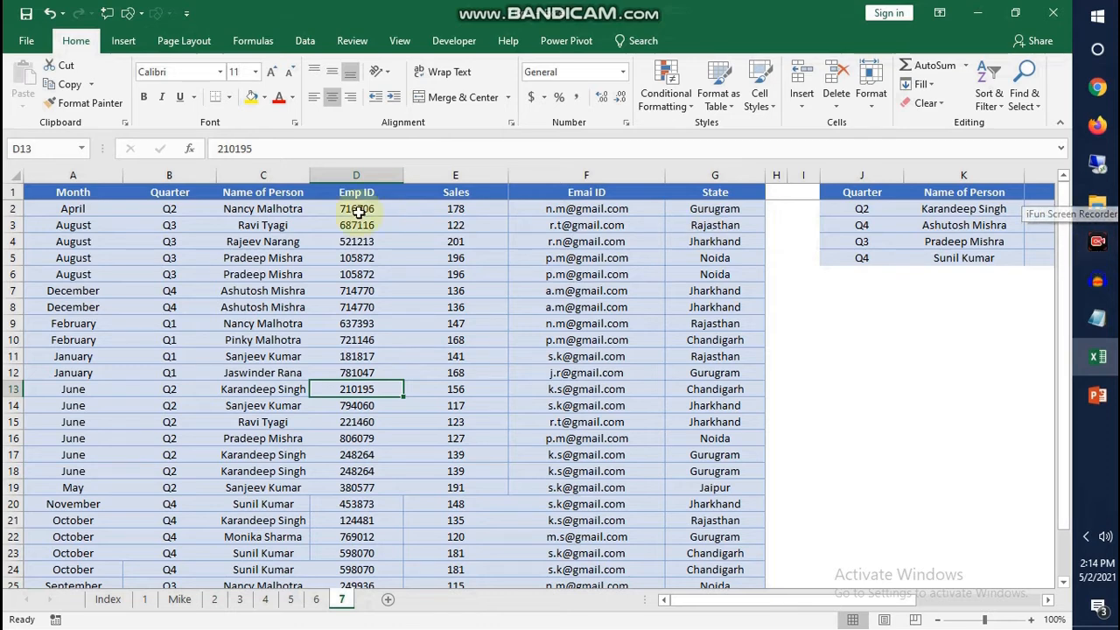
Compare the column order of the small table starting at J1 with that of the main table starting at A1
{"action": "left_click_drag", "start_coordinate": [73, 191], "coordinate": [64, 312]}
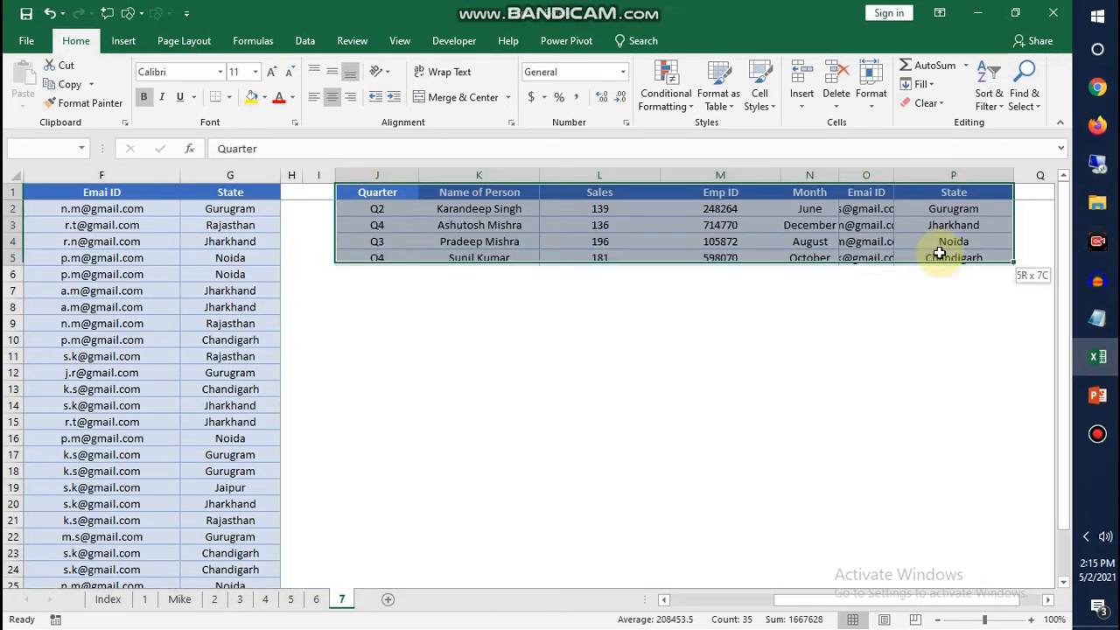
{"action": "left_click_drag", "start_coordinate": [939, 253], "coordinate": [932, 257]}
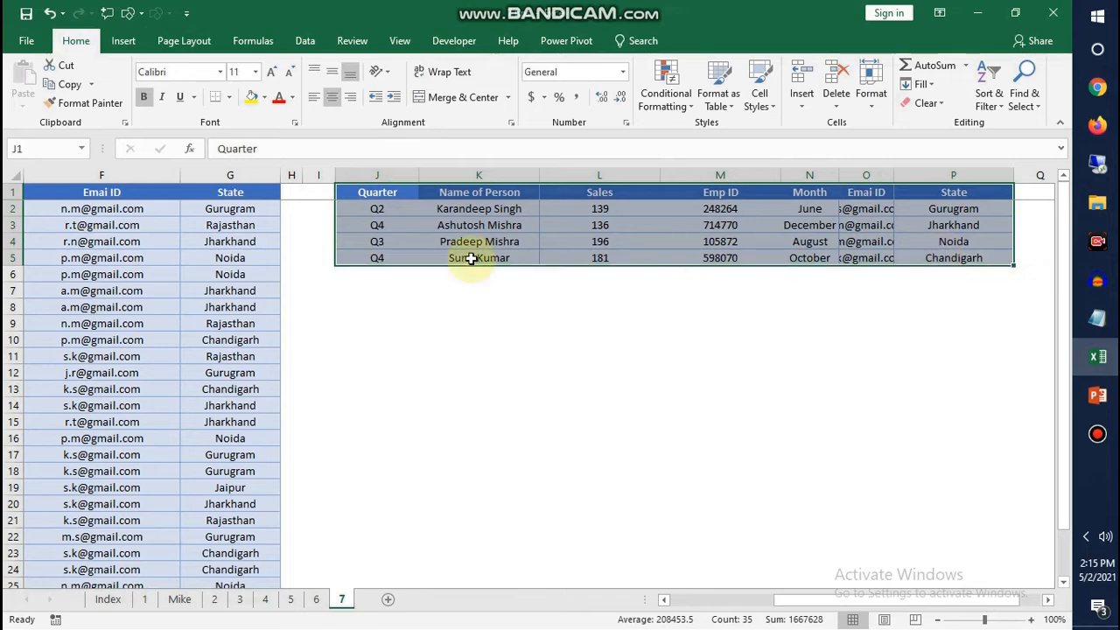
{"action": "left_click", "coordinate": [400, 224]}
{"action": "left_click_drag", "start_coordinate": [383, 194], "coordinate": [381, 256]}
{"action": "left_click_drag", "start_coordinate": [479, 193], "coordinate": [478, 257]}
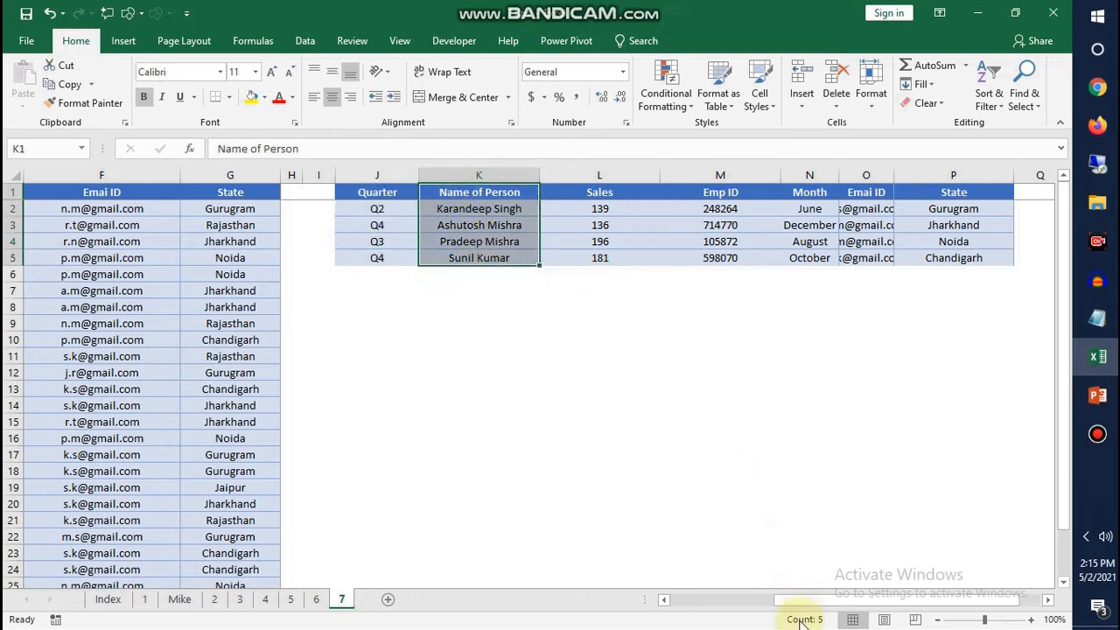
{"action": "left_click_drag", "start_coordinate": [800, 601], "coordinate": [624, 600]}
{"action": "left_click", "coordinate": [95, 371]}
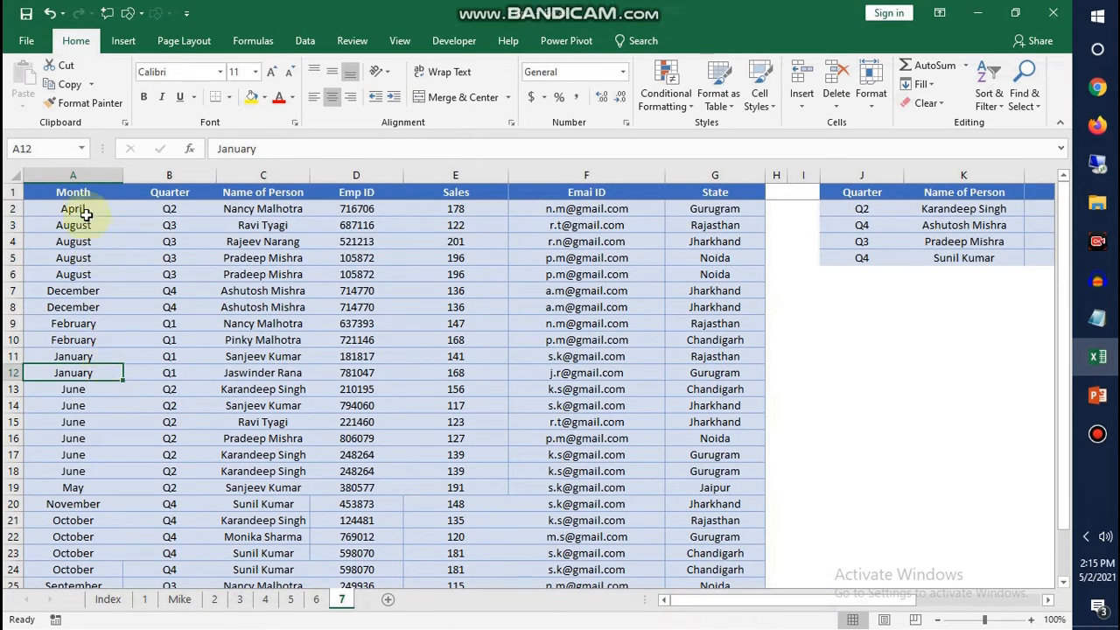
{"action": "left_click_drag", "start_coordinate": [81, 196], "coordinate": [75, 355]}
{"action": "left_click_drag", "start_coordinate": [166, 206], "coordinate": [166, 194]}
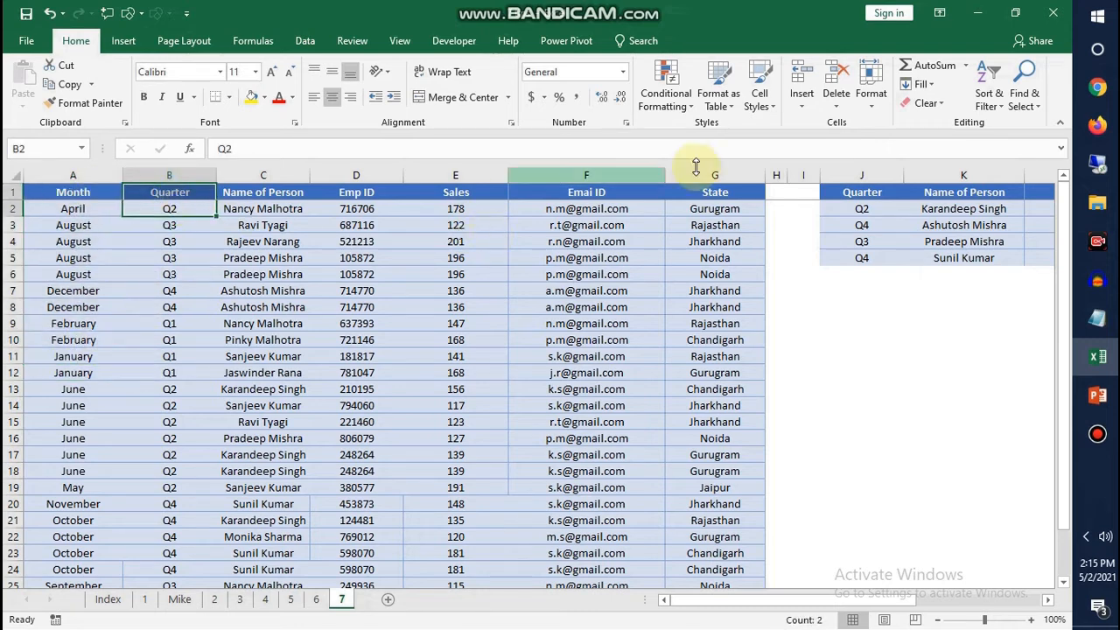
{"action": "scroll", "coordinate": [778, 577], "scroll_direction": "right", "scroll_amount": 5}
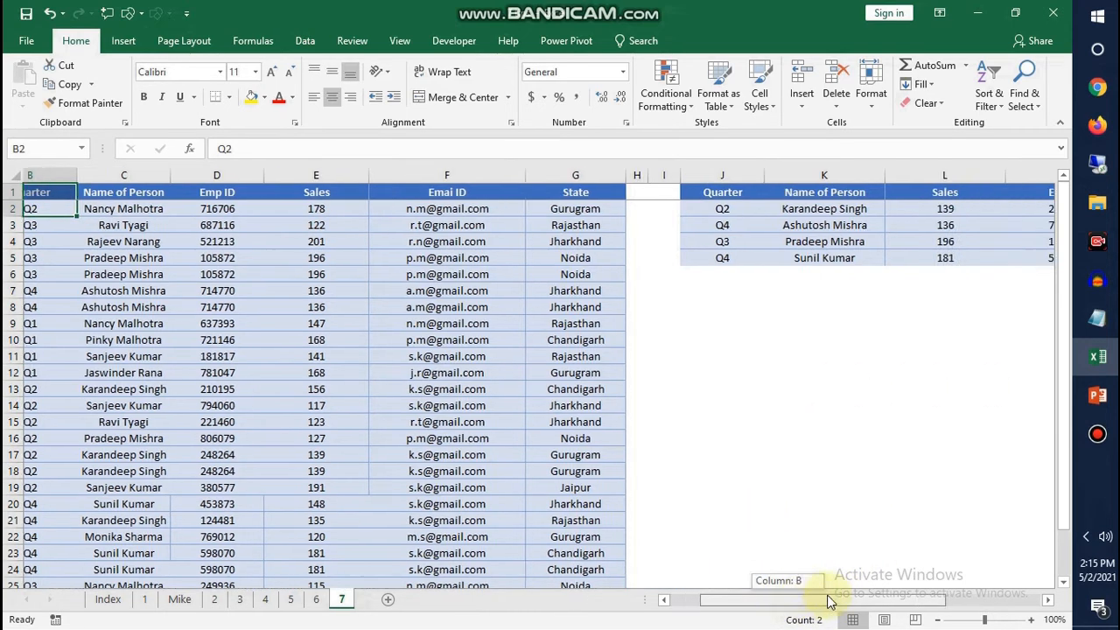
{"action": "left_click", "coordinate": [715, 246]}
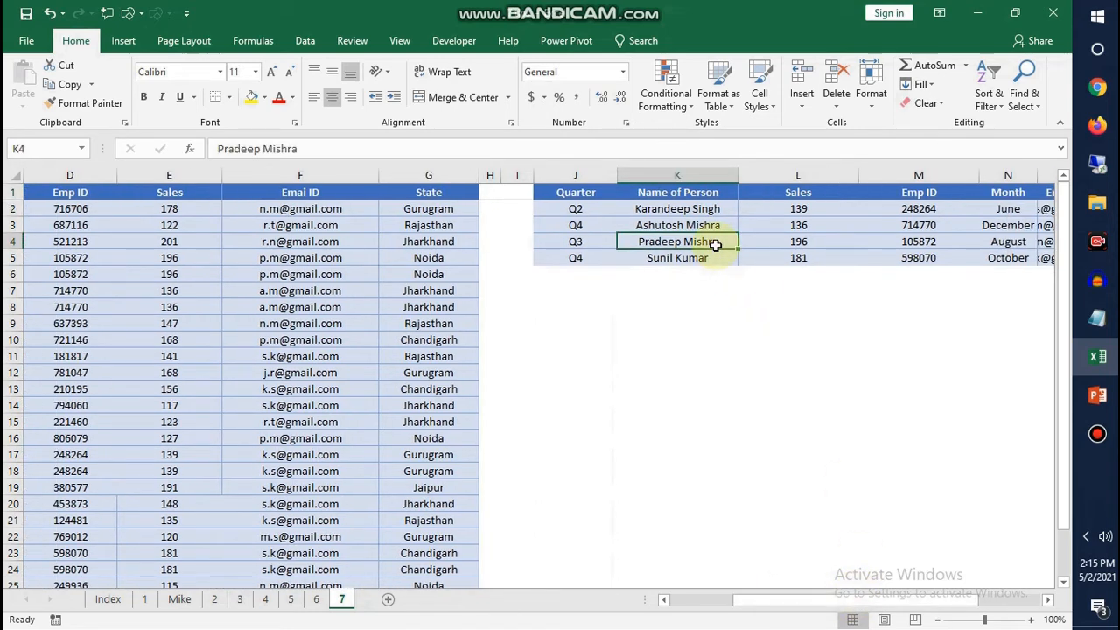
{"action": "left_click", "coordinate": [569, 193]}
{"action": "left_click_drag", "start_coordinate": [639, 202], "coordinate": [965, 255]}
{"action": "left_click", "coordinate": [688, 241]}
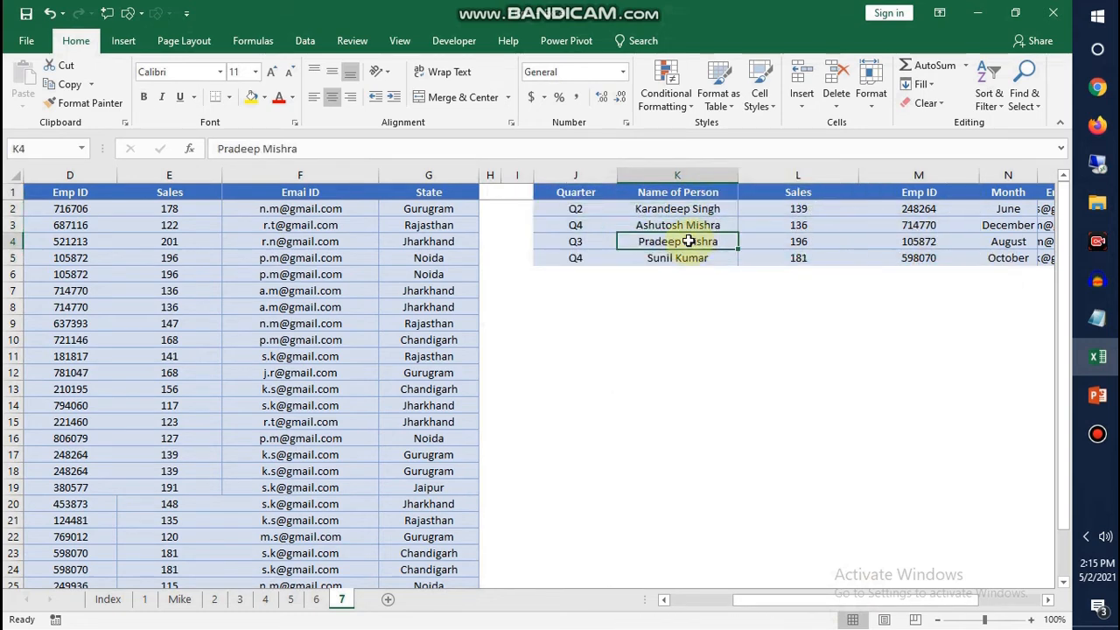
{"action": "left_click", "coordinate": [305, 40]}
{"action": "left_click", "coordinate": [674, 224]}
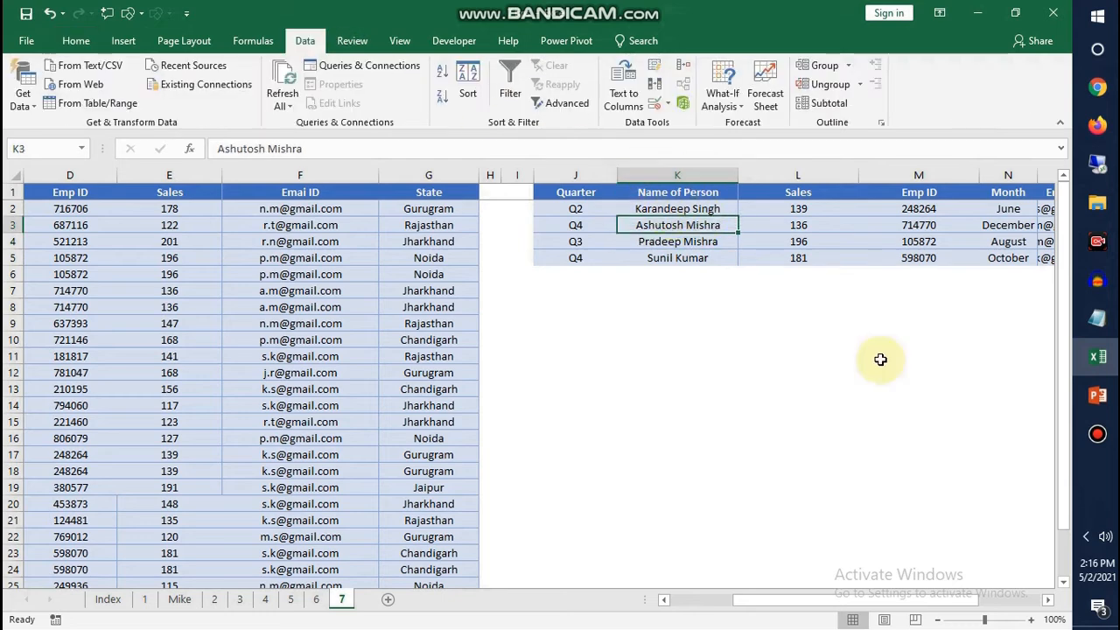
{"action": "left_click_drag", "start_coordinate": [772, 600], "coordinate": [813, 602]}
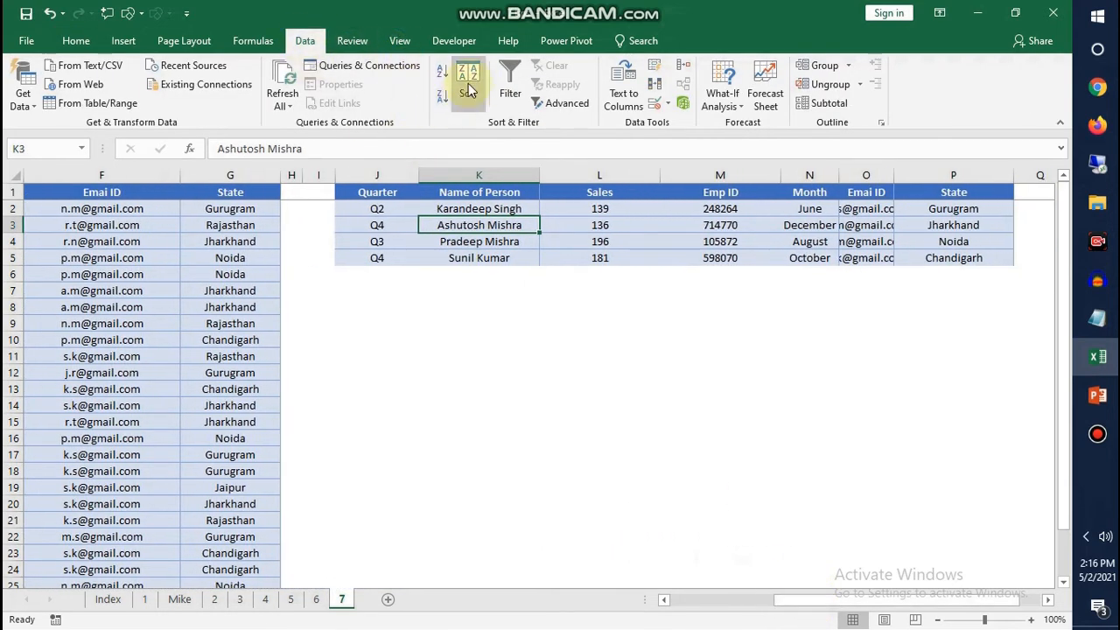
{"action": "left_click", "coordinate": [470, 79]}
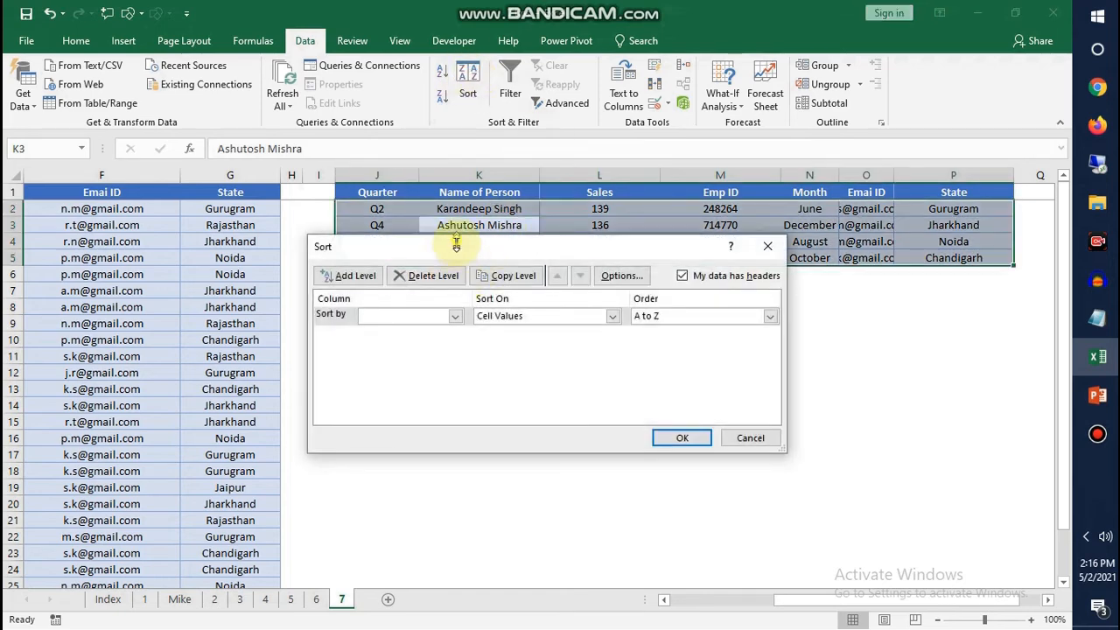
{"action": "left_click_drag", "start_coordinate": [407, 245], "coordinate": [365, 309]}
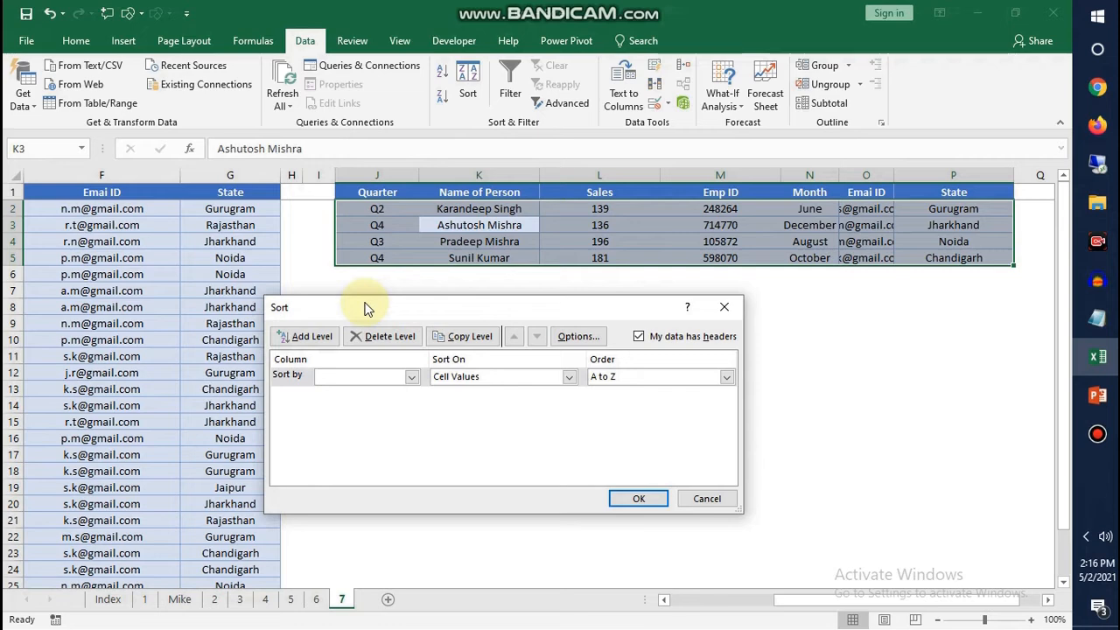
{"action": "left_click", "coordinate": [579, 336]}
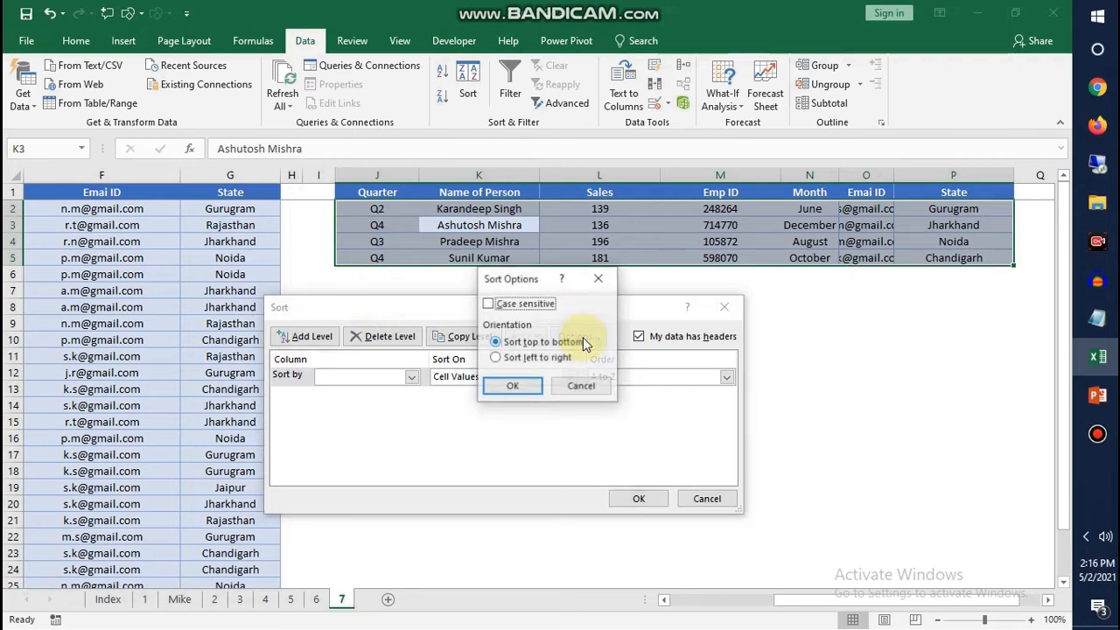
{"action": "left_click", "coordinate": [522, 359]}
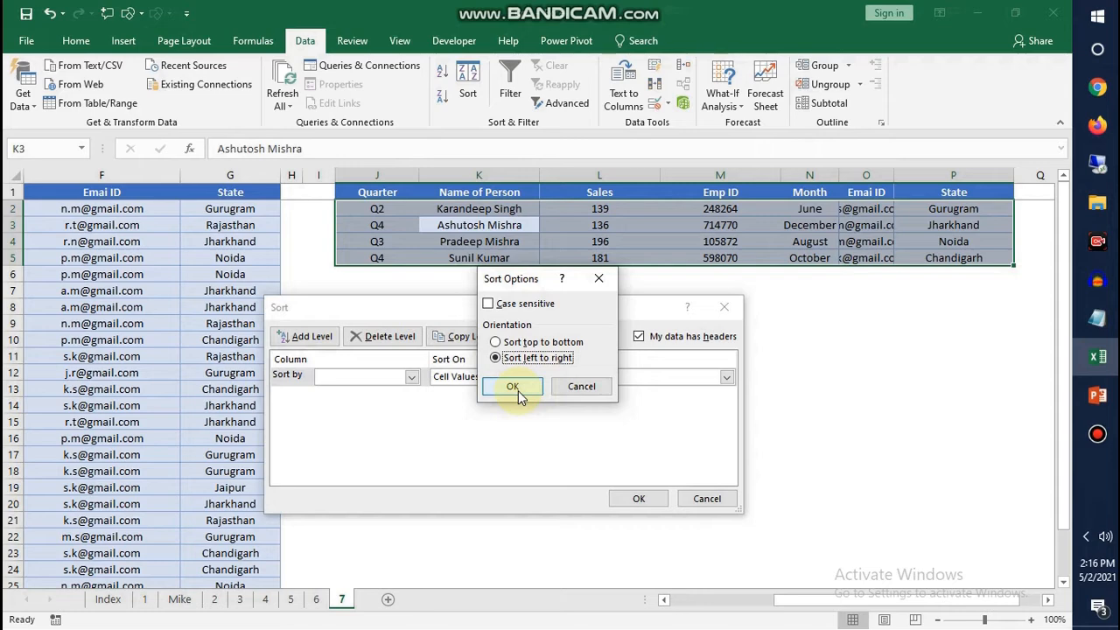
{"action": "left_click", "coordinate": [517, 390]}
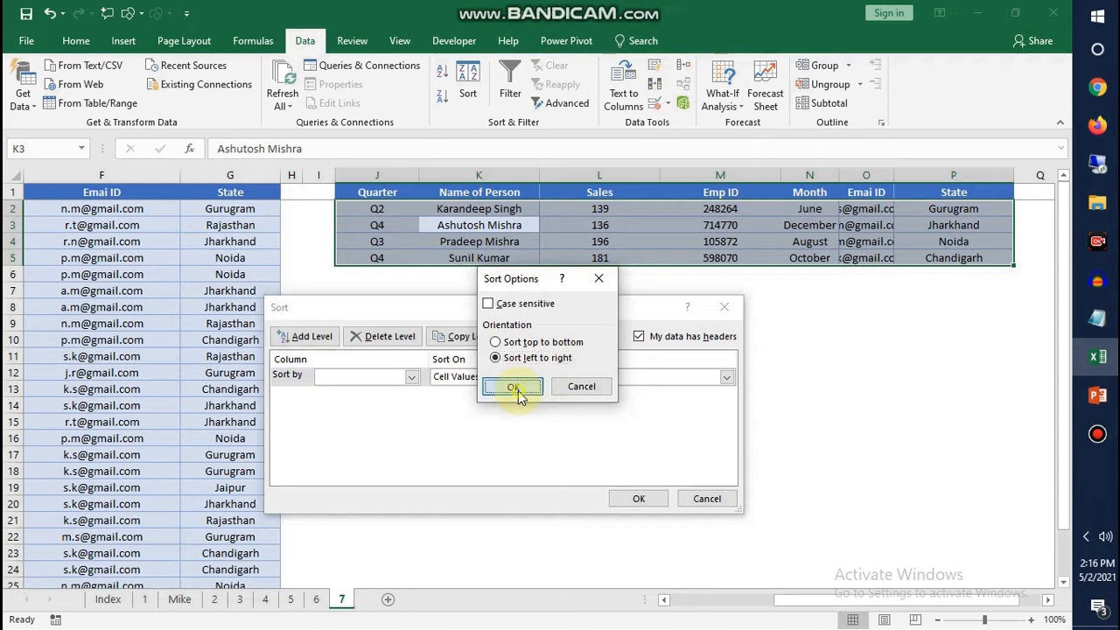
{"action": "left_click", "coordinate": [409, 376]}
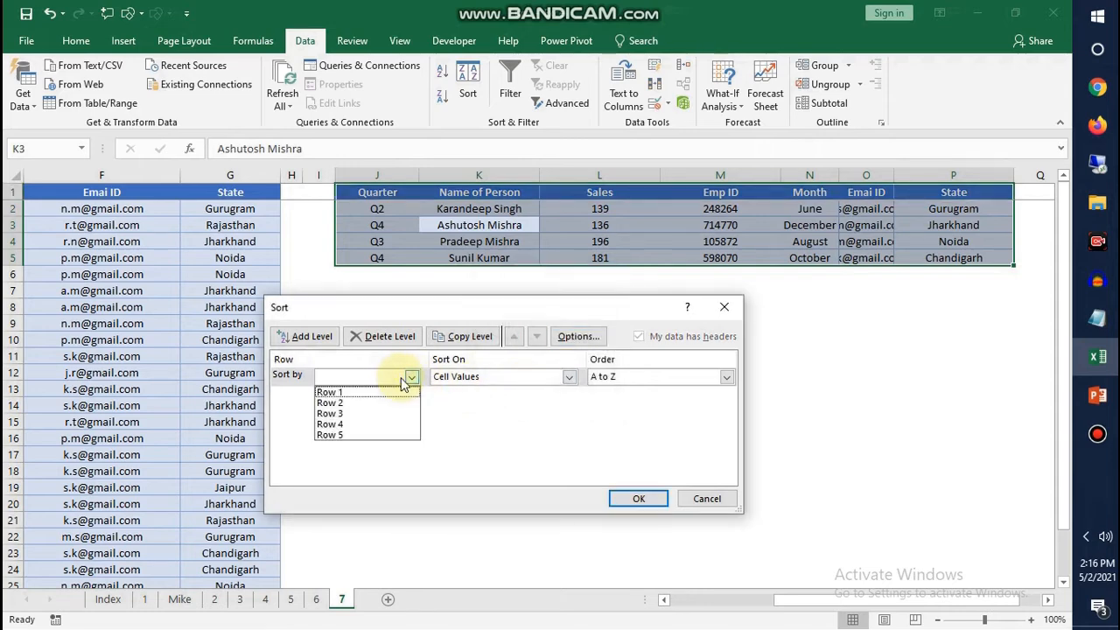
{"action": "left_click", "coordinate": [353, 393]}
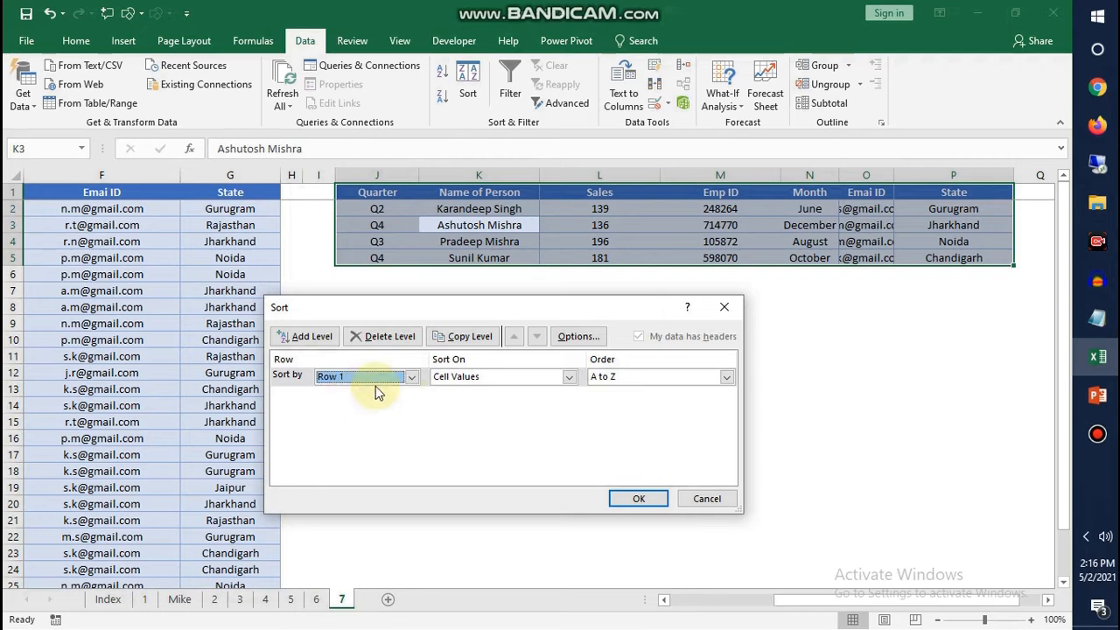
{"action": "left_click", "coordinate": [618, 375]}
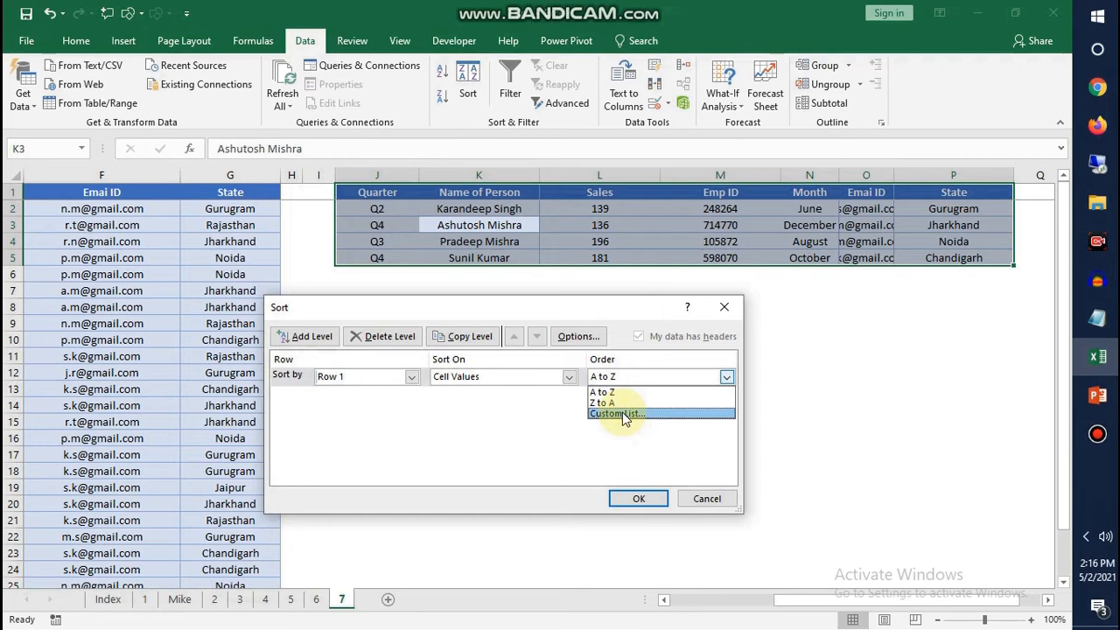
{"action": "left_click", "coordinate": [622, 412]}
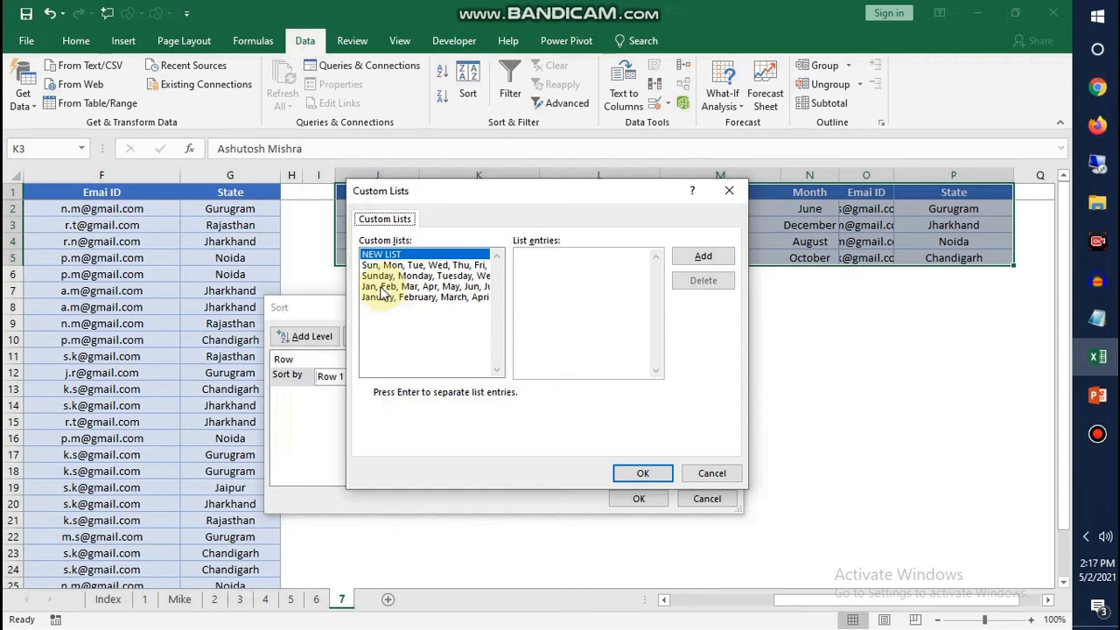
{"action": "left_click_drag", "start_coordinate": [473, 189], "coordinate": [460, 235]}
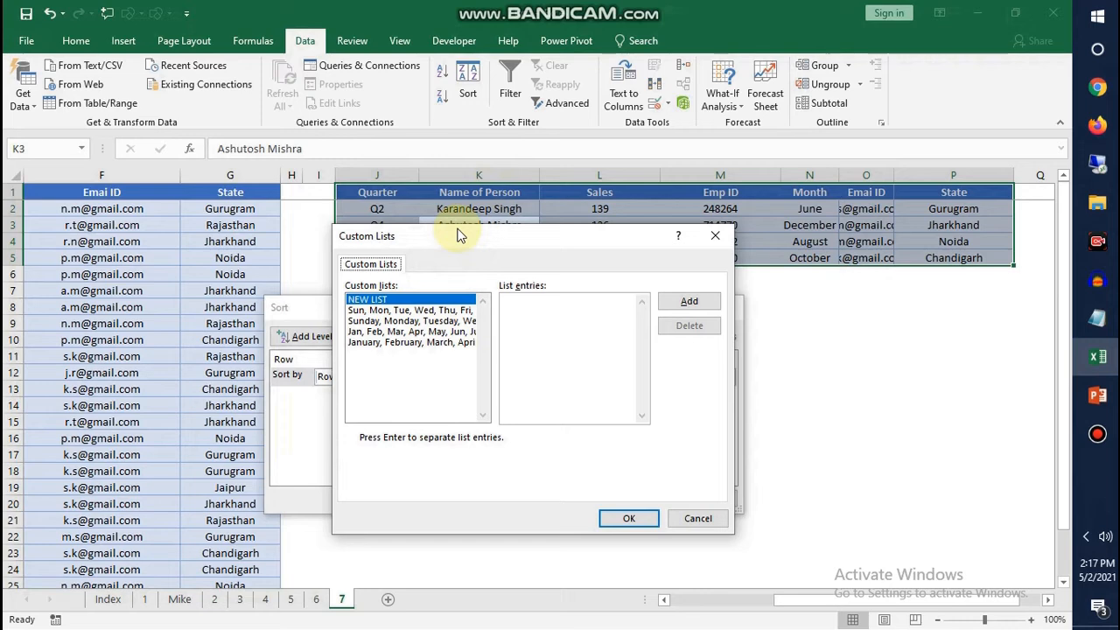
{"action": "left_click", "coordinate": [710, 521]}
{"action": "left_click", "coordinate": [705, 496]}
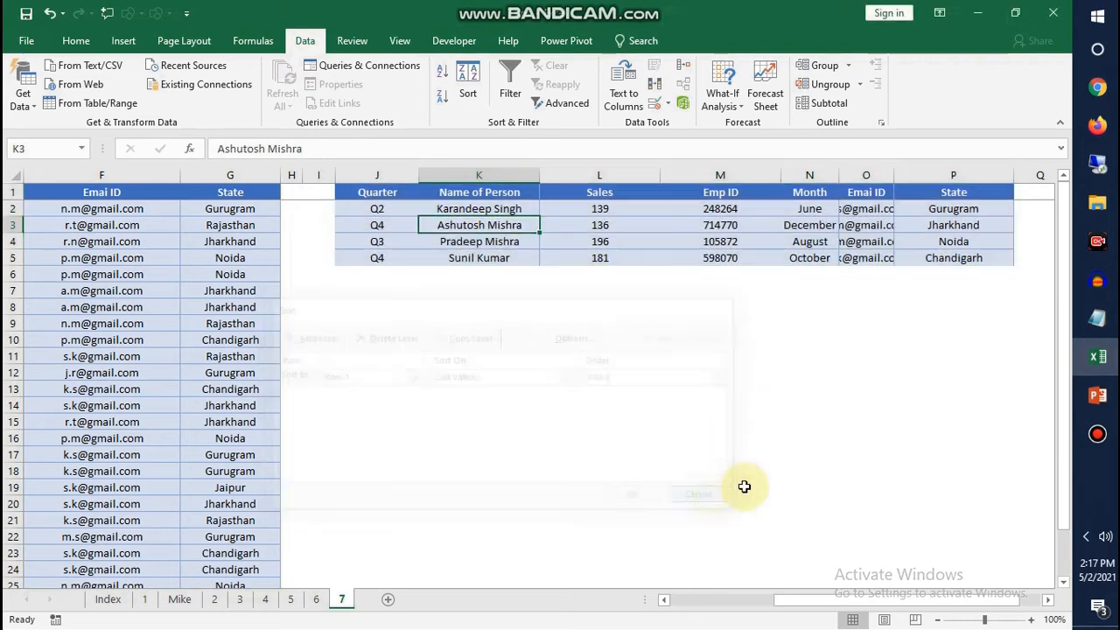
Open the custom lists editor from the General section of the Advanced Excel options
{"action": "left_click", "coordinate": [46, 42]}
{"action": "left_click", "coordinate": [27, 494]}
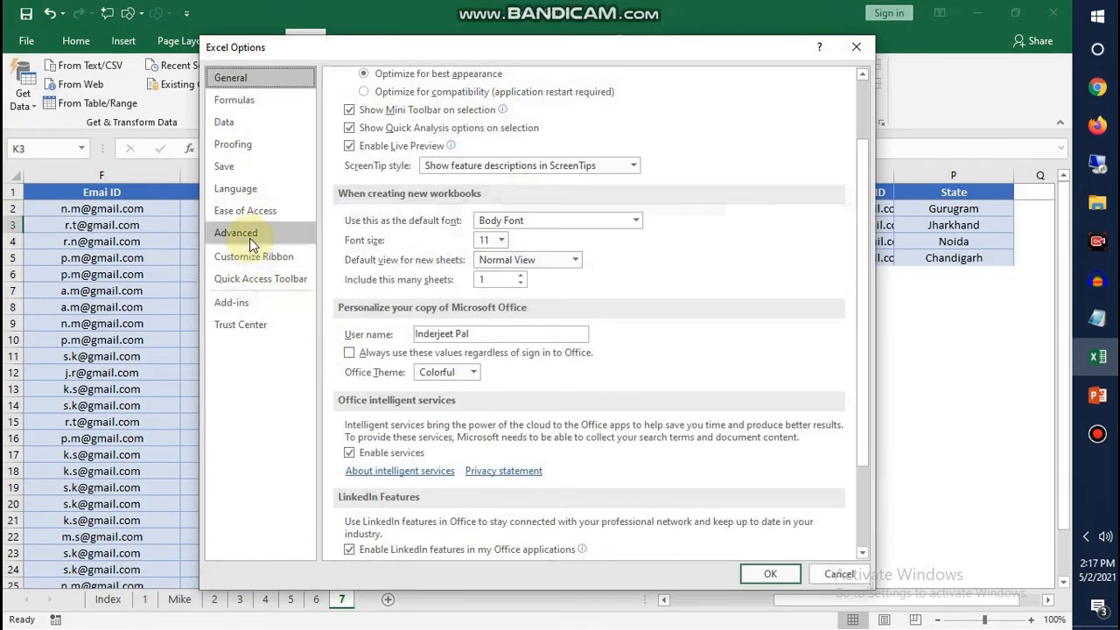
{"action": "left_click", "coordinate": [249, 238]}
{"action": "scroll", "coordinate": [627, 322], "scroll_direction": "down", "scroll_amount": 1}
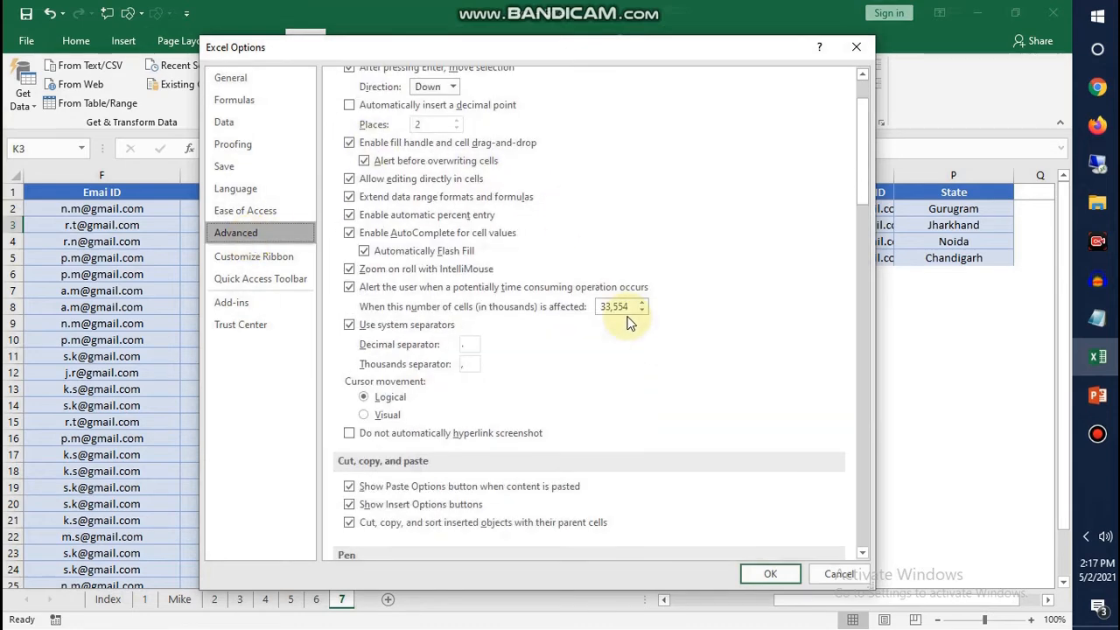
{"action": "scroll", "coordinate": [626, 322], "scroll_direction": "down", "scroll_amount": 10}
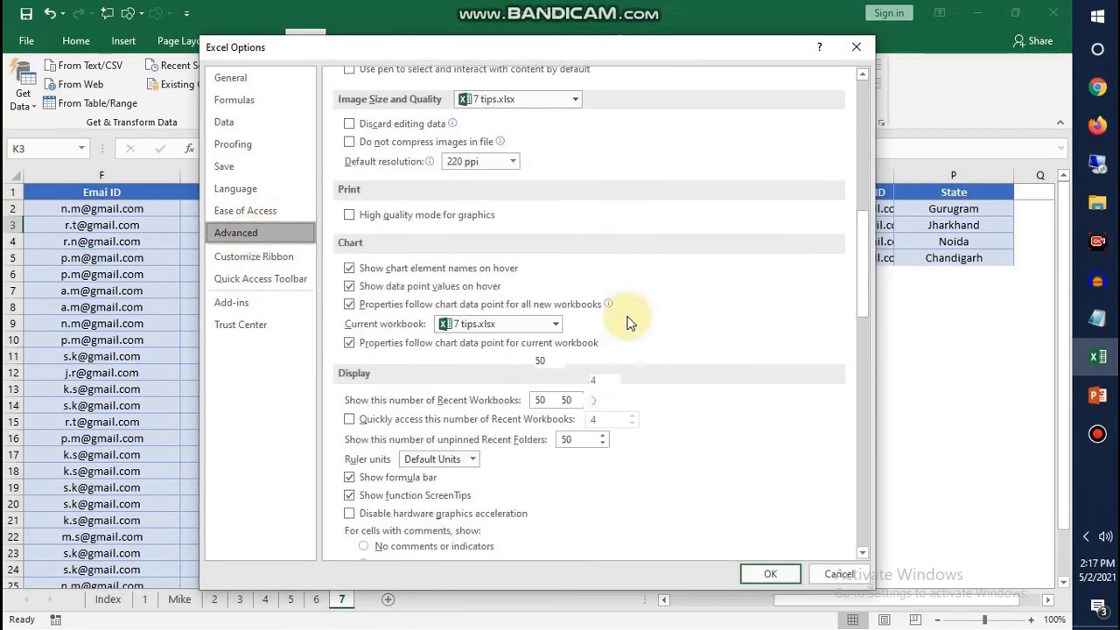
{"action": "scroll", "coordinate": [627, 322], "scroll_direction": "down", "scroll_amount": 10}
{"action": "scroll", "coordinate": [626, 323], "scroll_direction": "down", "scroll_amount": 3}
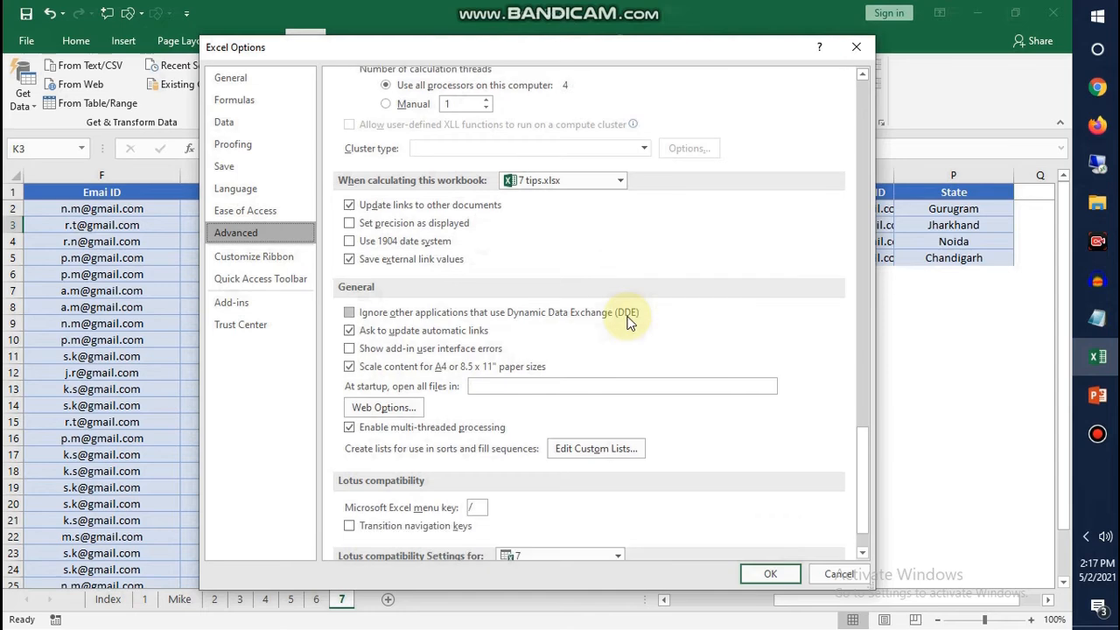
{"action": "left_click", "coordinate": [595, 388]}
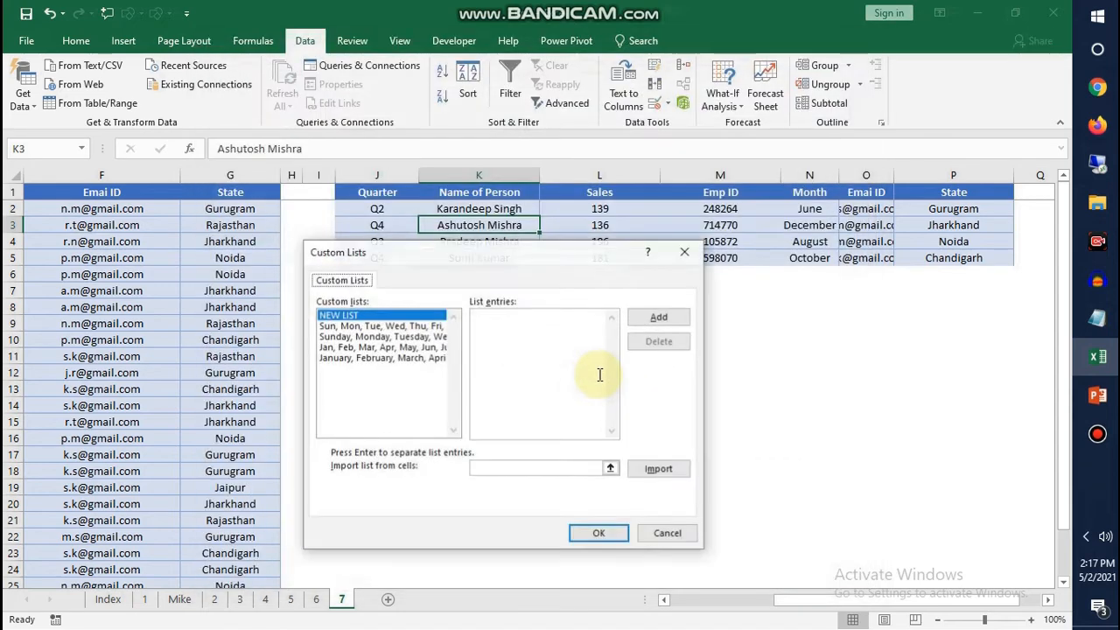
Examine the entries of the built-in weekday and month custom lists
{"action": "left_click_drag", "start_coordinate": [414, 261], "coordinate": [251, 206]}
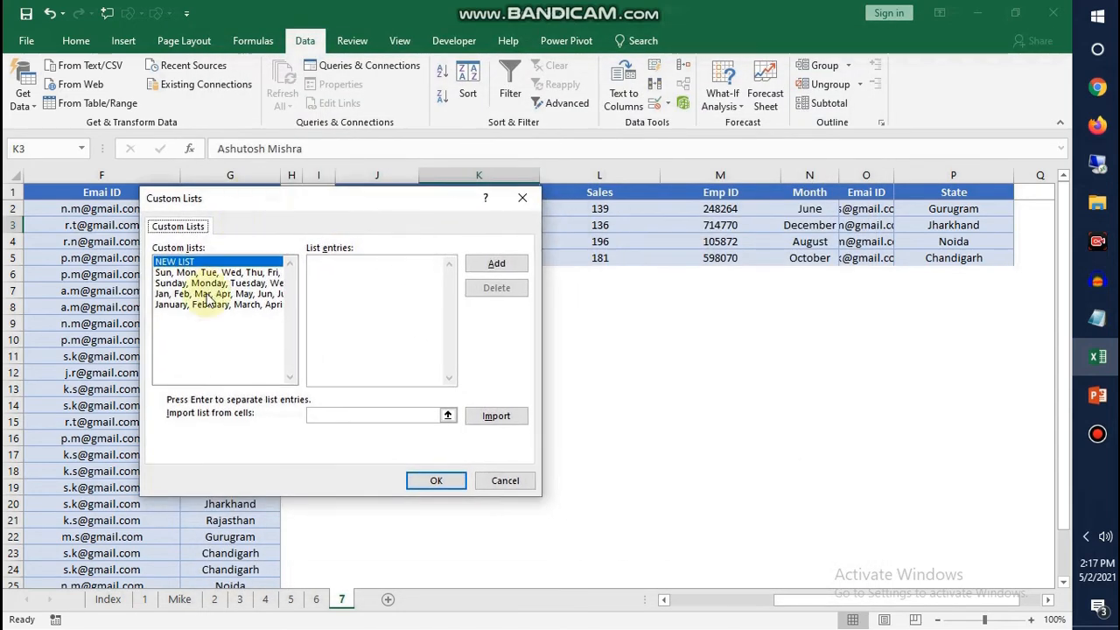
{"action": "left_click", "coordinate": [207, 273]}
{"action": "left_click", "coordinate": [204, 284]}
{"action": "left_click", "coordinate": [204, 295]}
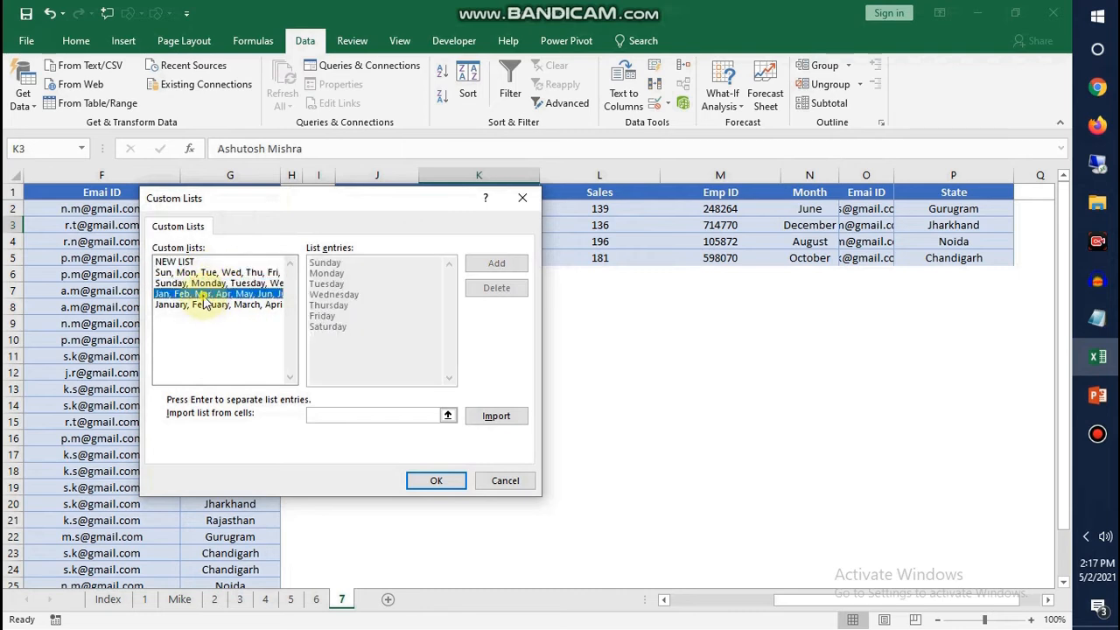
{"action": "left_click", "coordinate": [244, 305]}
{"action": "left_click", "coordinate": [235, 294]}
{"action": "left_click", "coordinate": [234, 284]}
{"action": "left_click", "coordinate": [234, 273]}
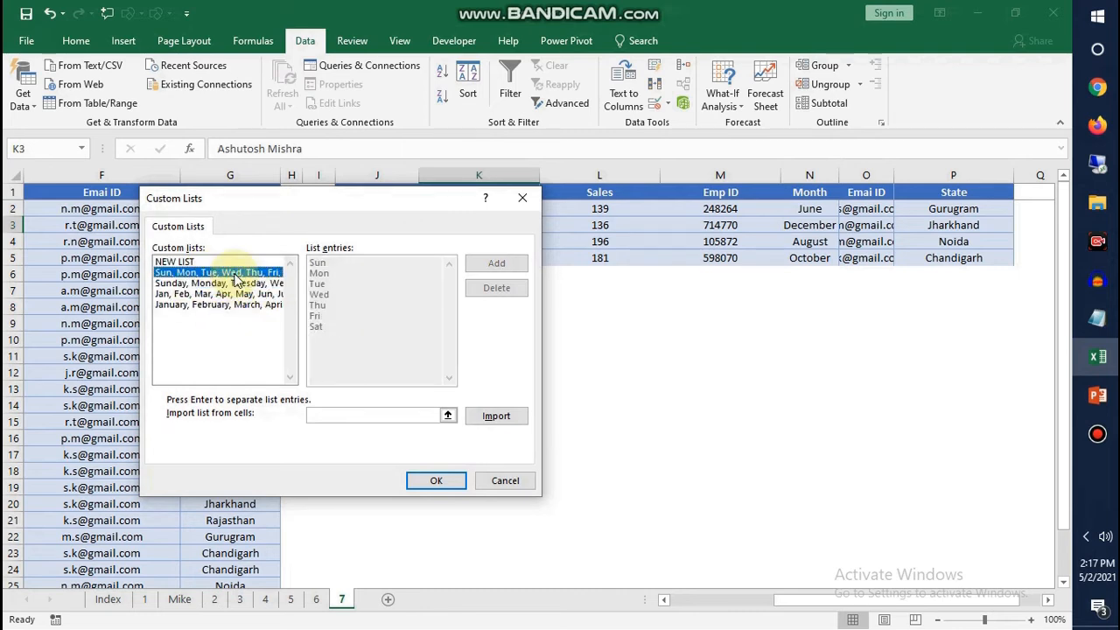
Import the main table's header cells A1:G1 as a new custom list and save the options
{"action": "left_click", "coordinate": [447, 417]}
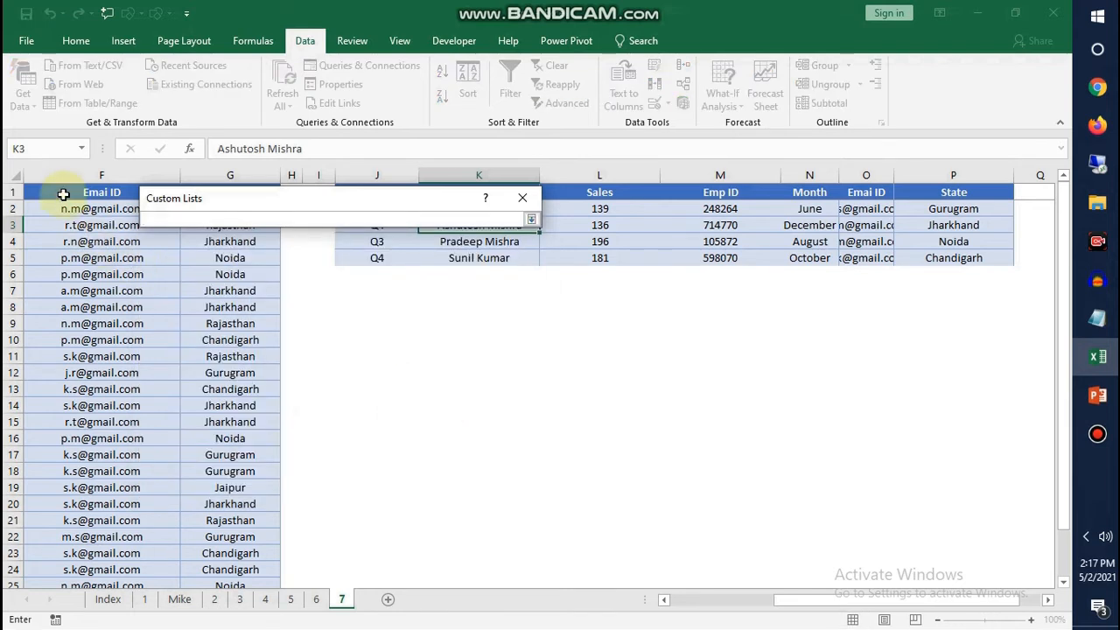
{"action": "left_click_drag", "start_coordinate": [811, 600], "coordinate": [707, 605]}
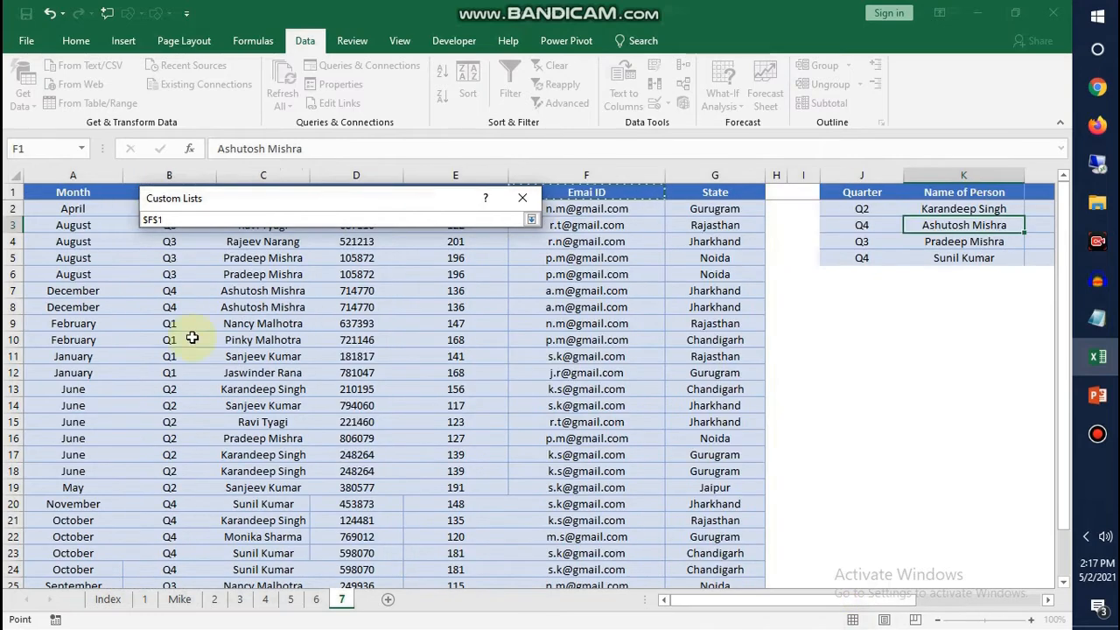
{"action": "left_click_drag", "start_coordinate": [175, 199], "coordinate": [177, 274]}
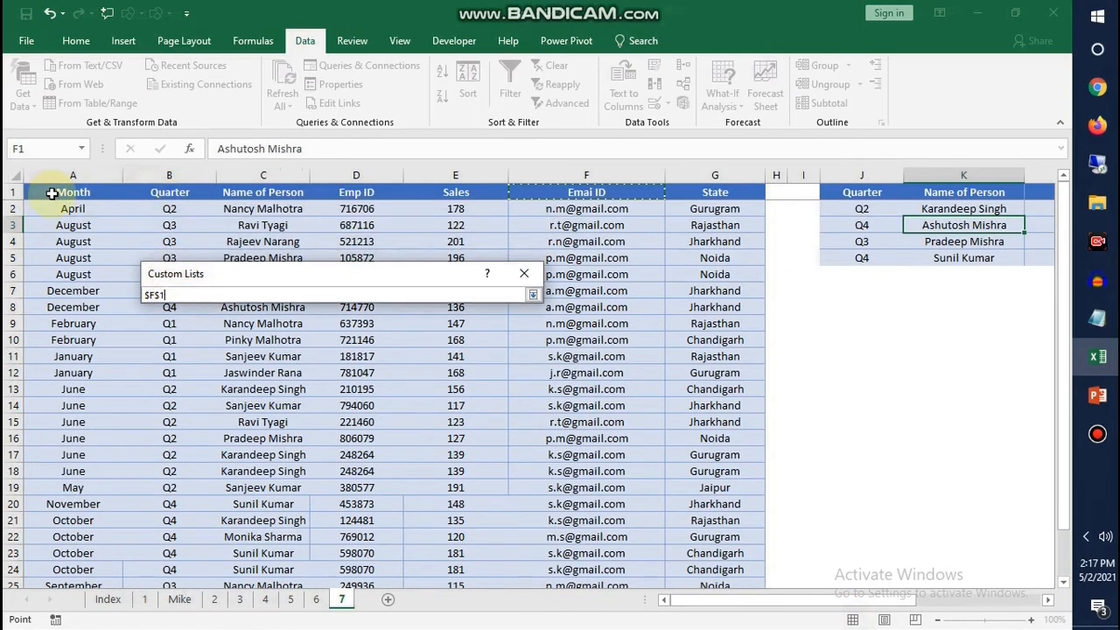
{"action": "left_click_drag", "start_coordinate": [52, 193], "coordinate": [714, 192]}
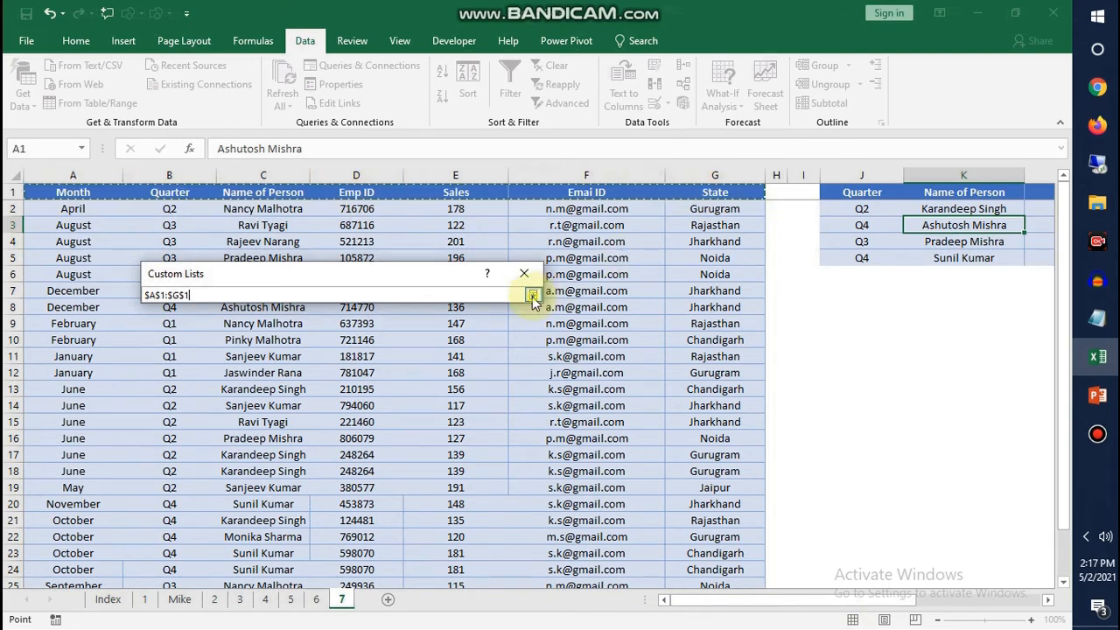
{"action": "left_click", "coordinate": [532, 295]}
{"action": "left_click", "coordinate": [497, 490]}
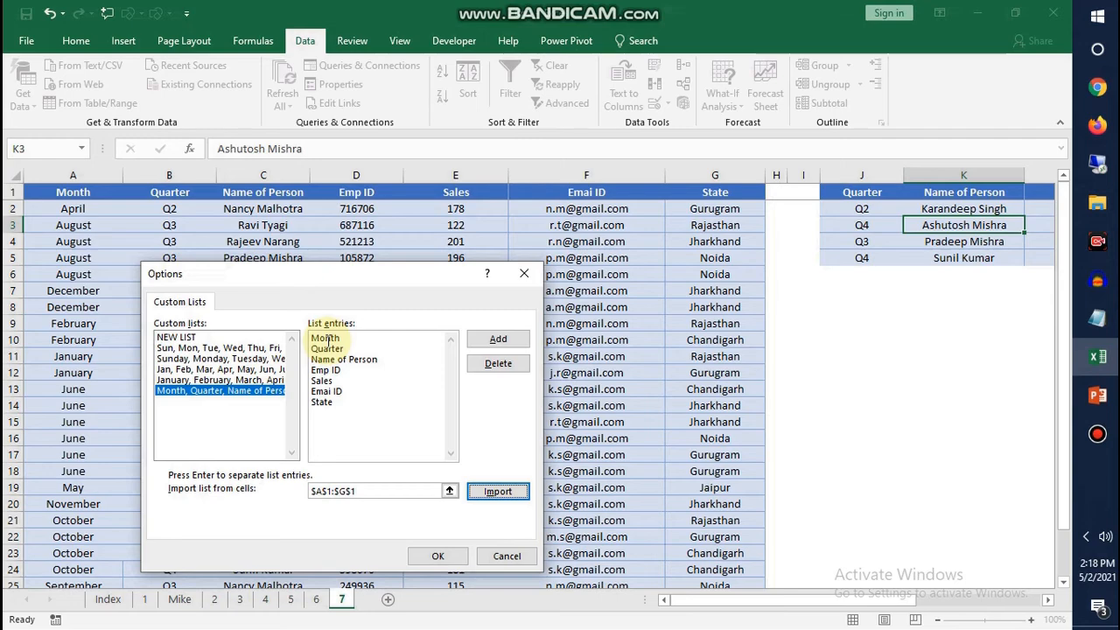
{"action": "left_click", "coordinate": [440, 556]}
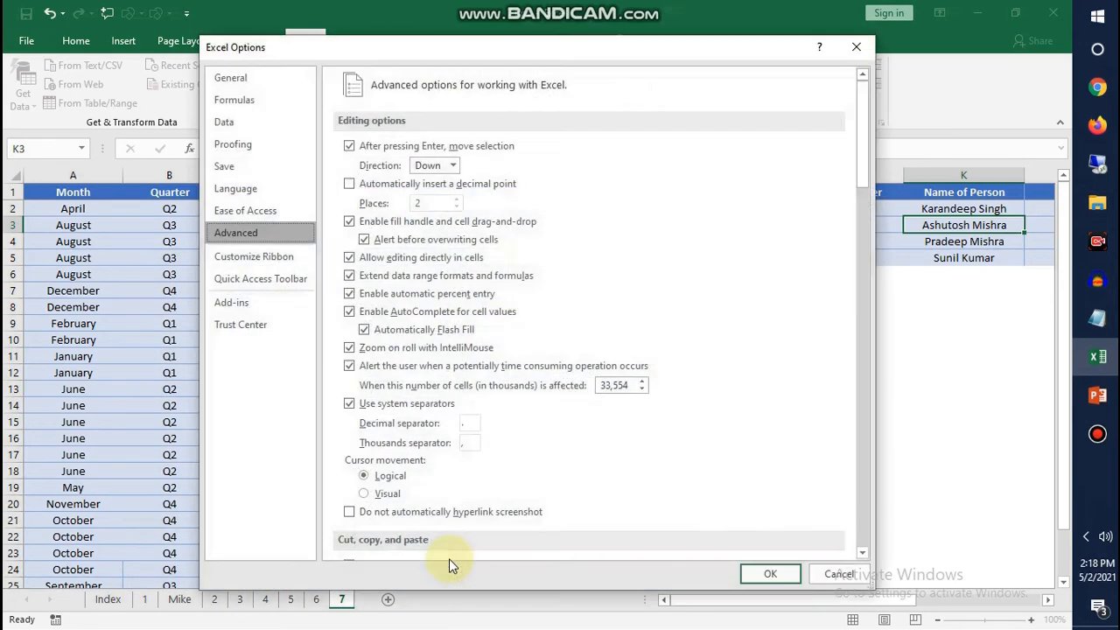
{"action": "left_click", "coordinate": [771, 574]}
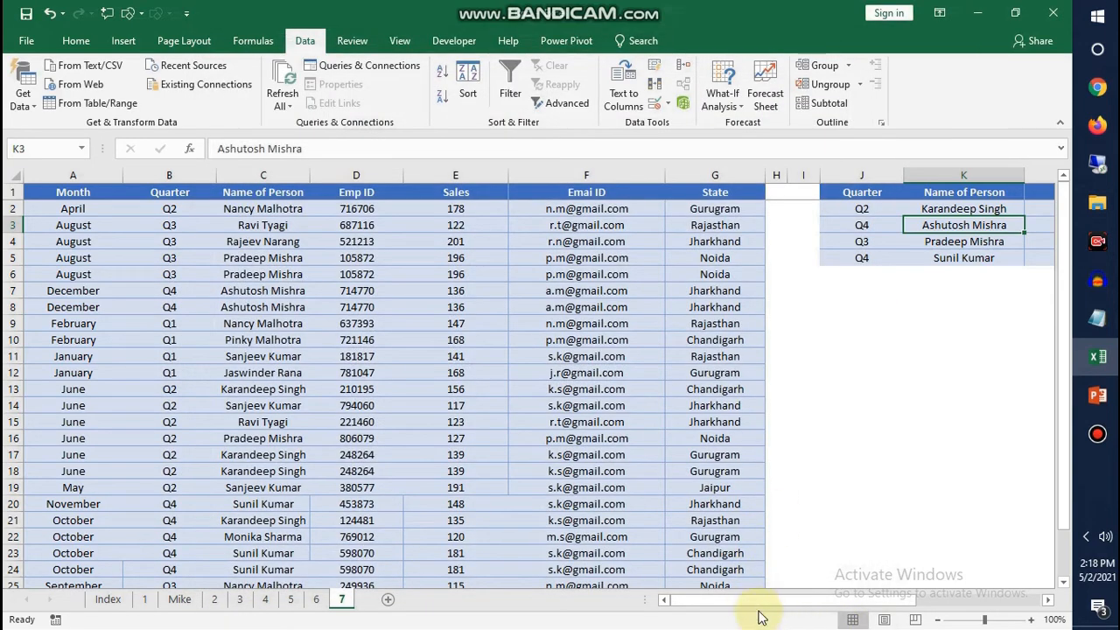
Set up a left-to-right sort of the small table starting at J1, sorting by Row 1
{"action": "left_click_drag", "start_coordinate": [725, 607], "coordinate": [849, 602]}
{"action": "left_click", "coordinate": [472, 242]}
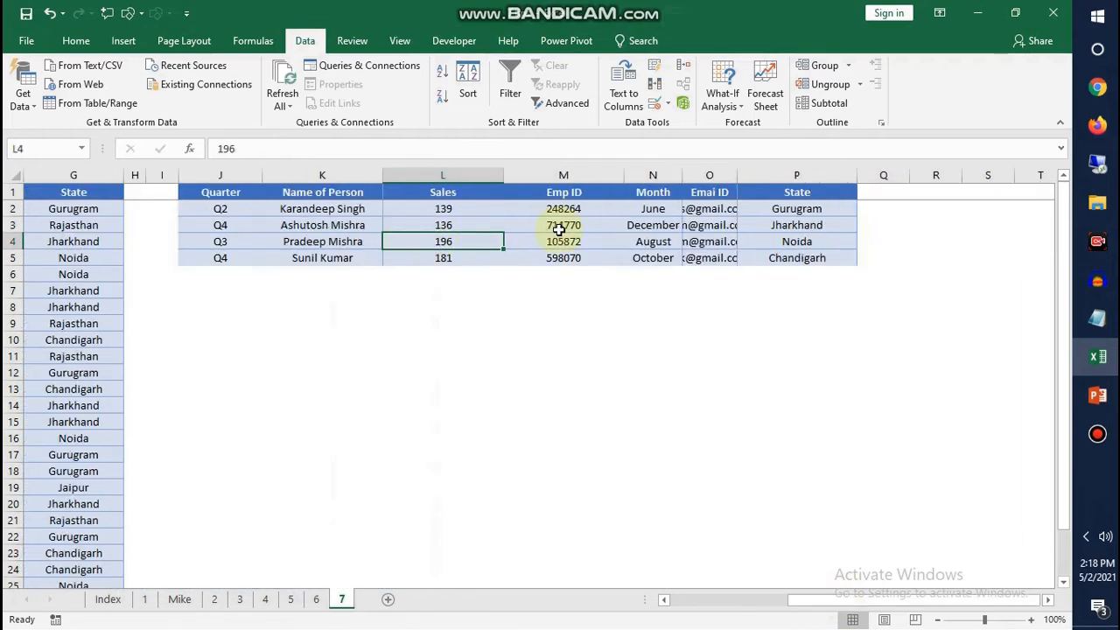
{"action": "left_click", "coordinate": [314, 238]}
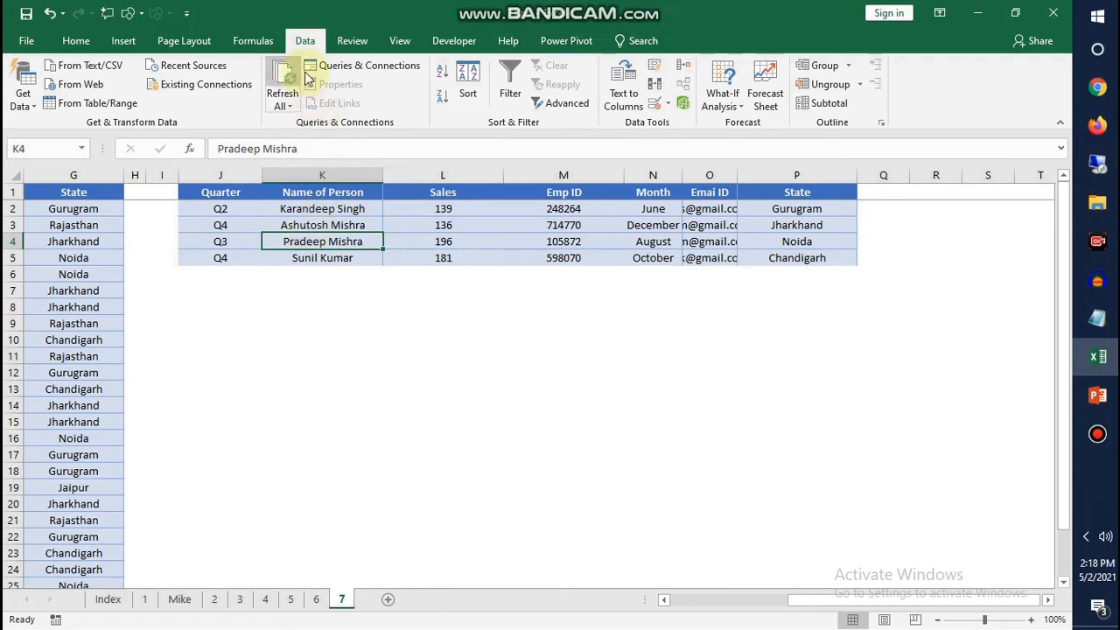
{"action": "left_click", "coordinate": [464, 87]}
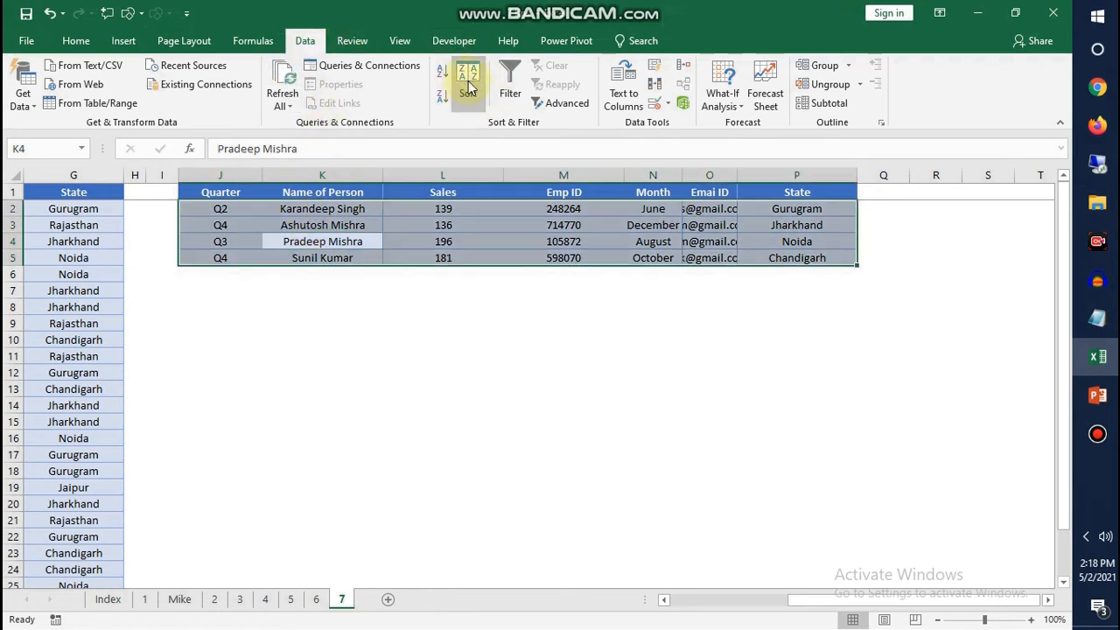
{"action": "left_click", "coordinate": [424, 359]}
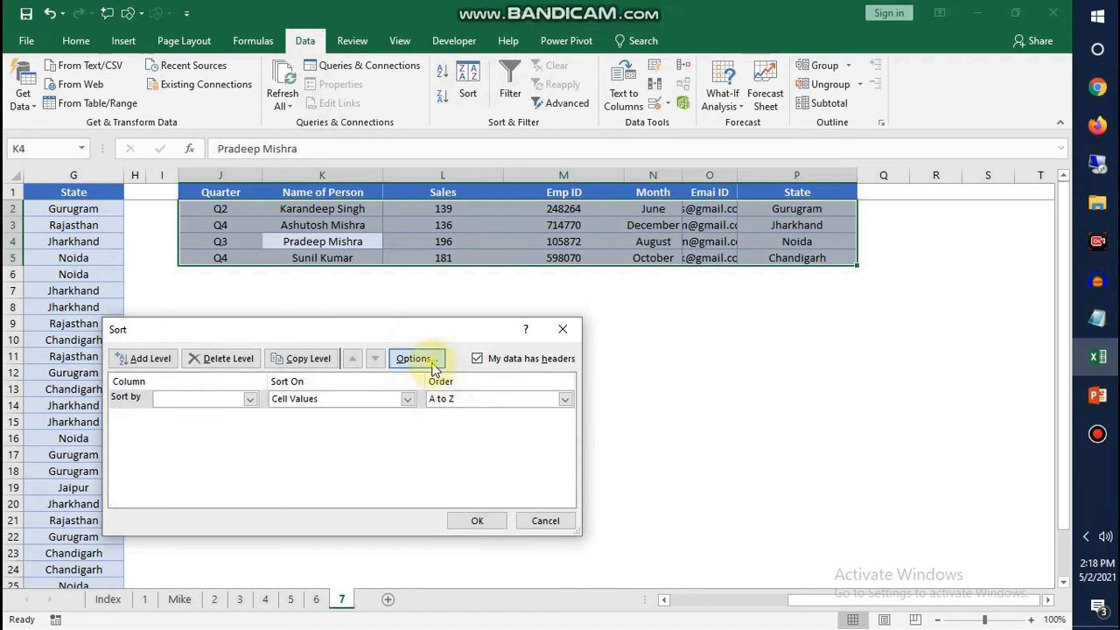
{"action": "left_click", "coordinate": [322, 442]}
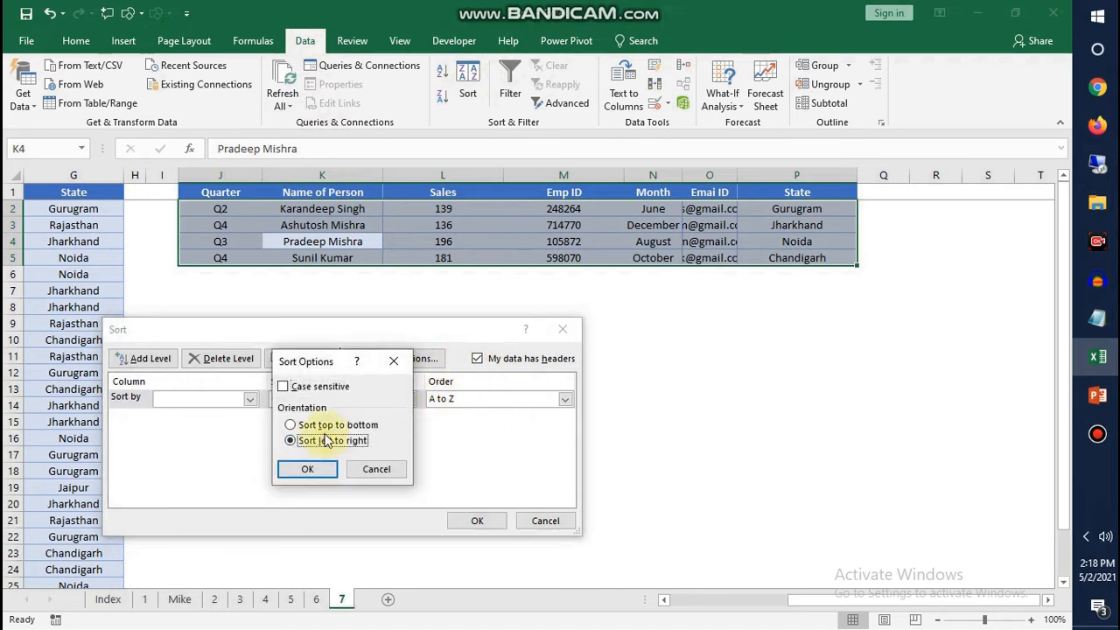
{"action": "left_click", "coordinate": [303, 469]}
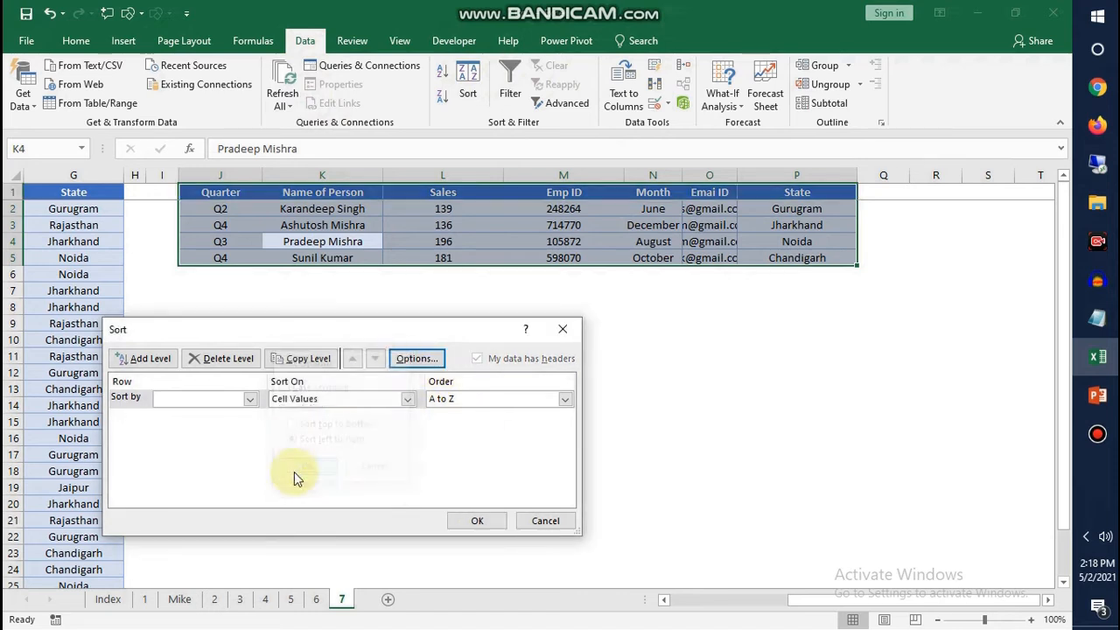
{"action": "left_click", "coordinate": [250, 400]}
{"action": "left_click", "coordinate": [203, 414]}
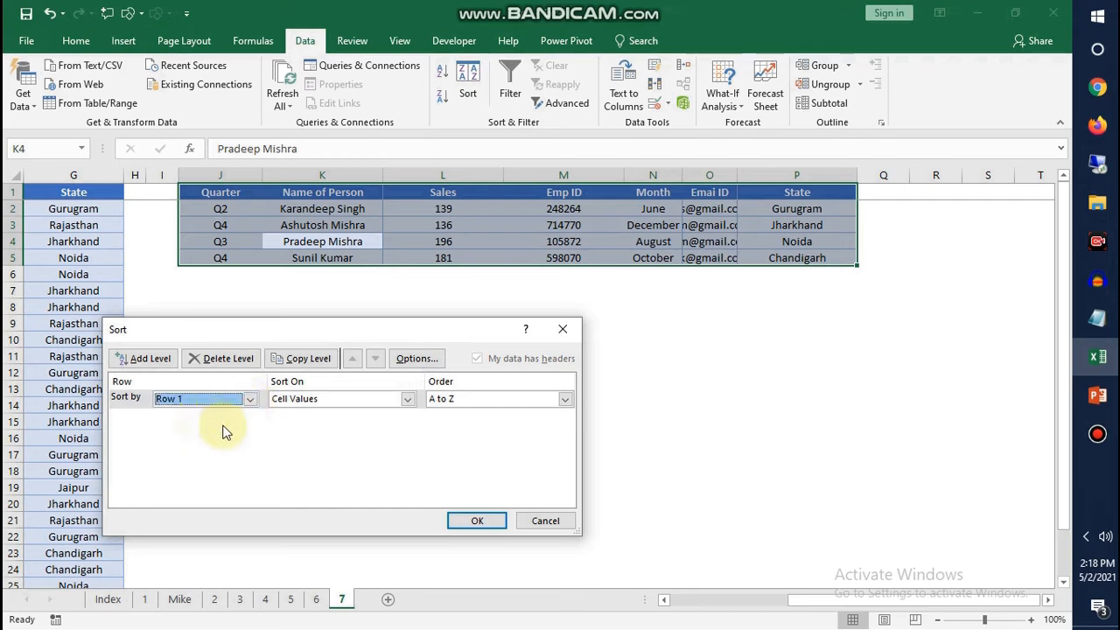
Order the left-to-right sort by the custom list beginning Month, Quarter, Name of Person, based on cell values, and apply it
{"action": "left_click", "coordinate": [302, 401]}
{"action": "left_click", "coordinate": [297, 413]}
{"action": "left_click", "coordinate": [473, 399]}
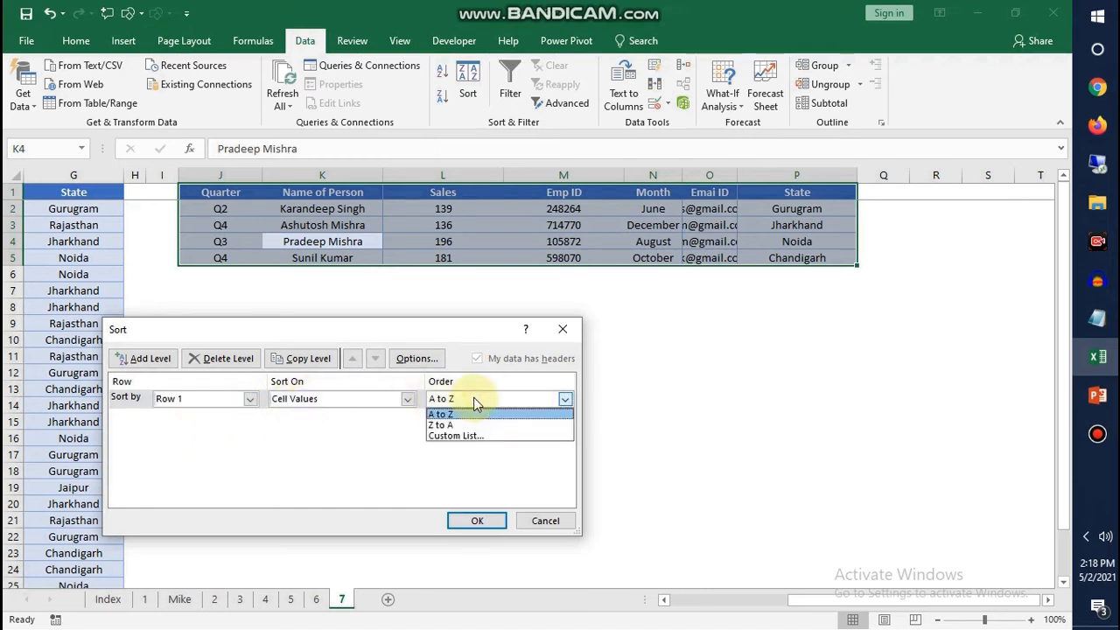
{"action": "left_click", "coordinate": [460, 434]}
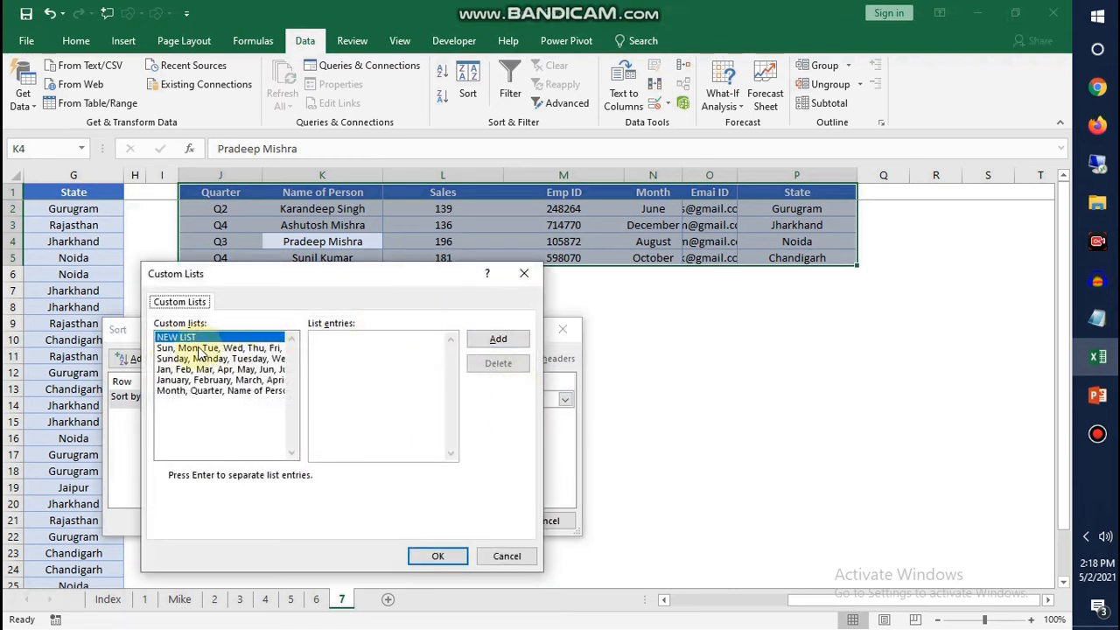
{"action": "left_click", "coordinate": [187, 391]}
{"action": "left_click", "coordinate": [435, 556]}
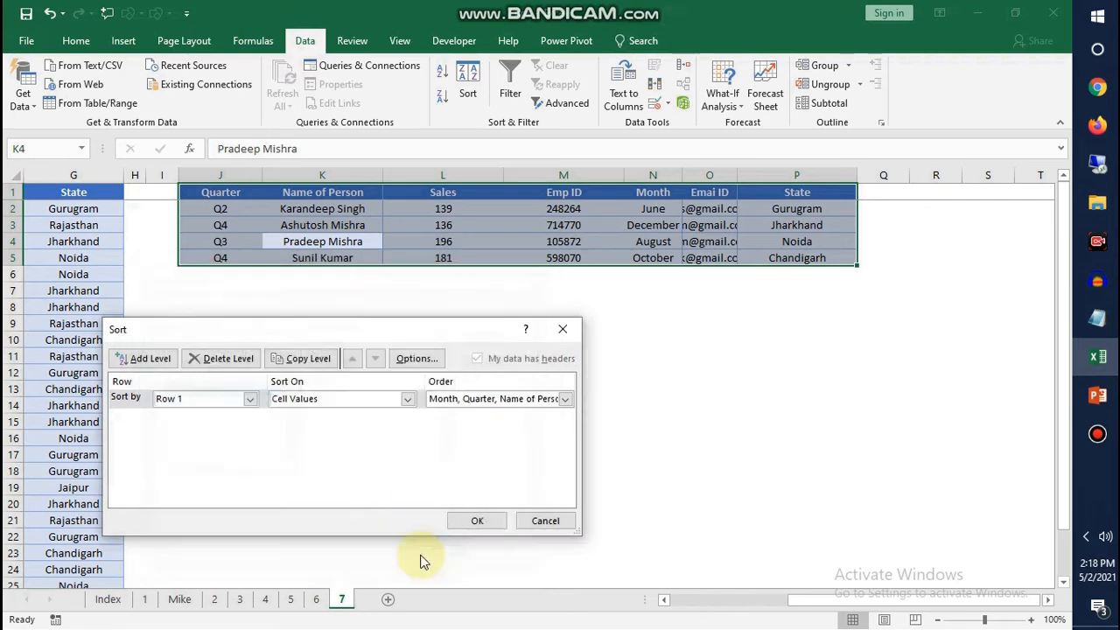
{"action": "left_click", "coordinate": [480, 519]}
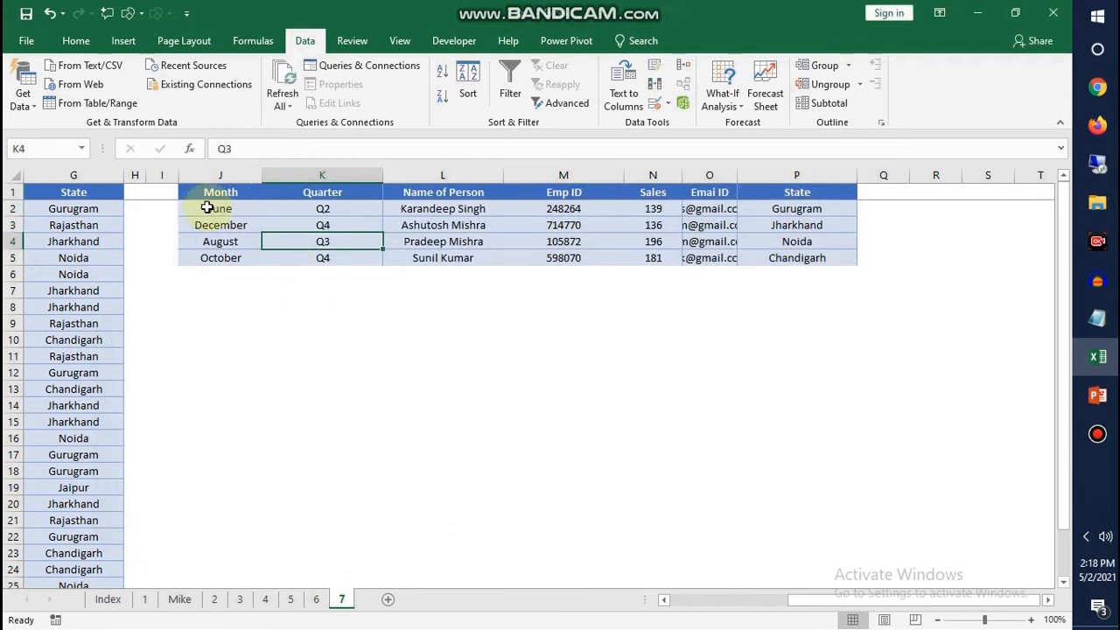
Copy the rearranged data rows J2:P5 and paste them below the main table, starting at A28
{"action": "left_click_drag", "start_coordinate": [207, 208], "coordinate": [758, 256]}
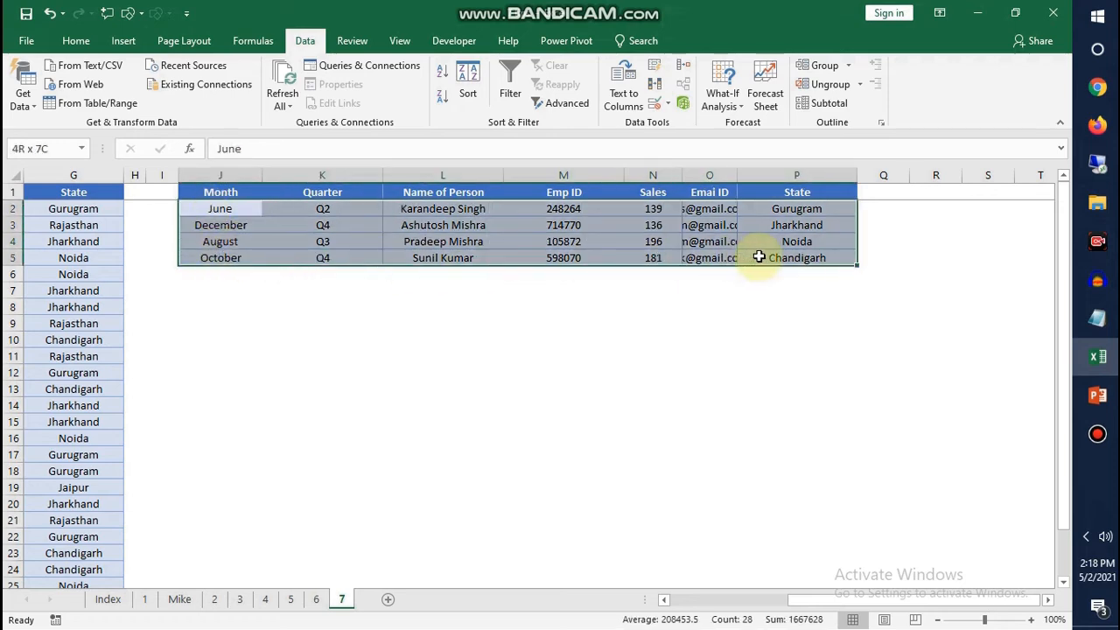
{"action": "key", "text": "ctrl+c"}
{"action": "left_click_drag", "start_coordinate": [849, 600], "coordinate": [368, 603]}
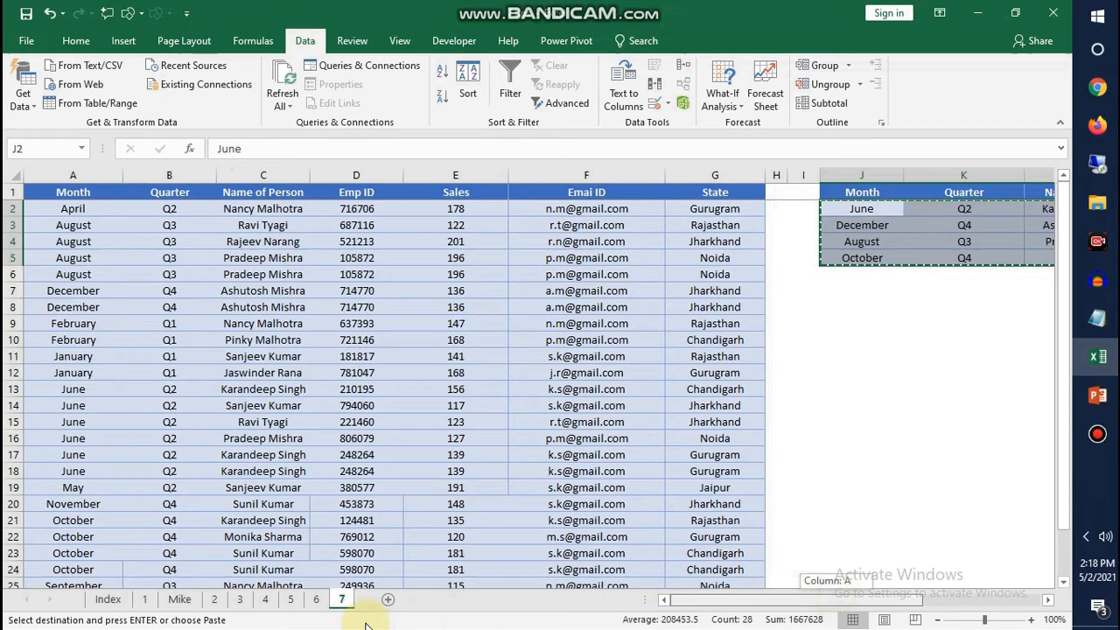
{"action": "left_click", "coordinate": [99, 514]}
{"action": "key", "text": "ctrl+Down"}
{"action": "key", "text": "Down"}
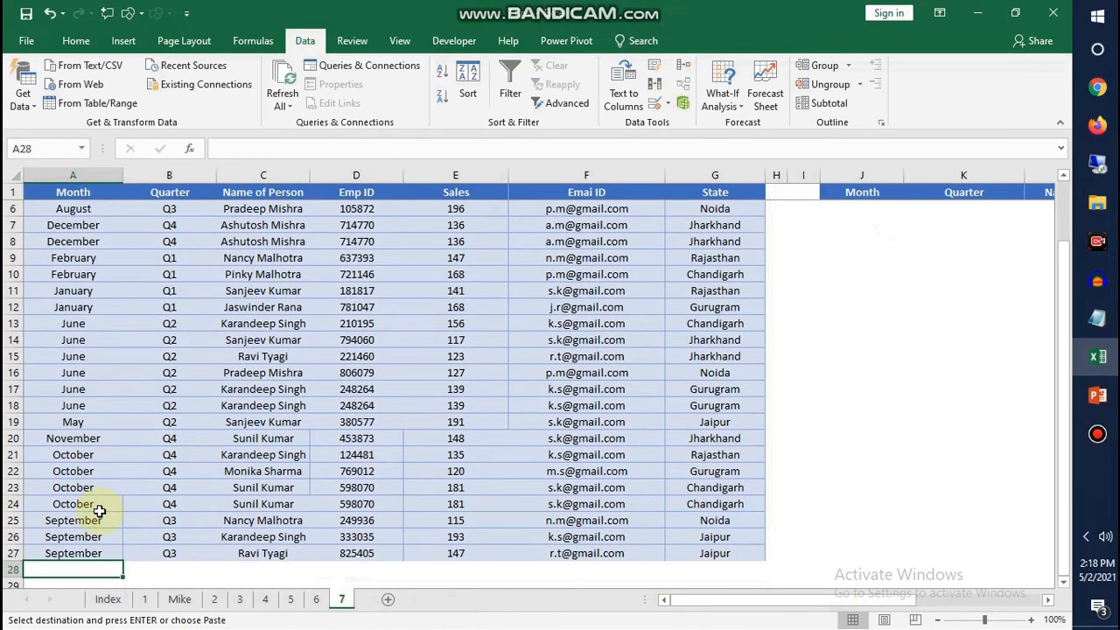
{"action": "key", "text": "ctrl+v"}
{"action": "key", "text": "ctrl+Up"}
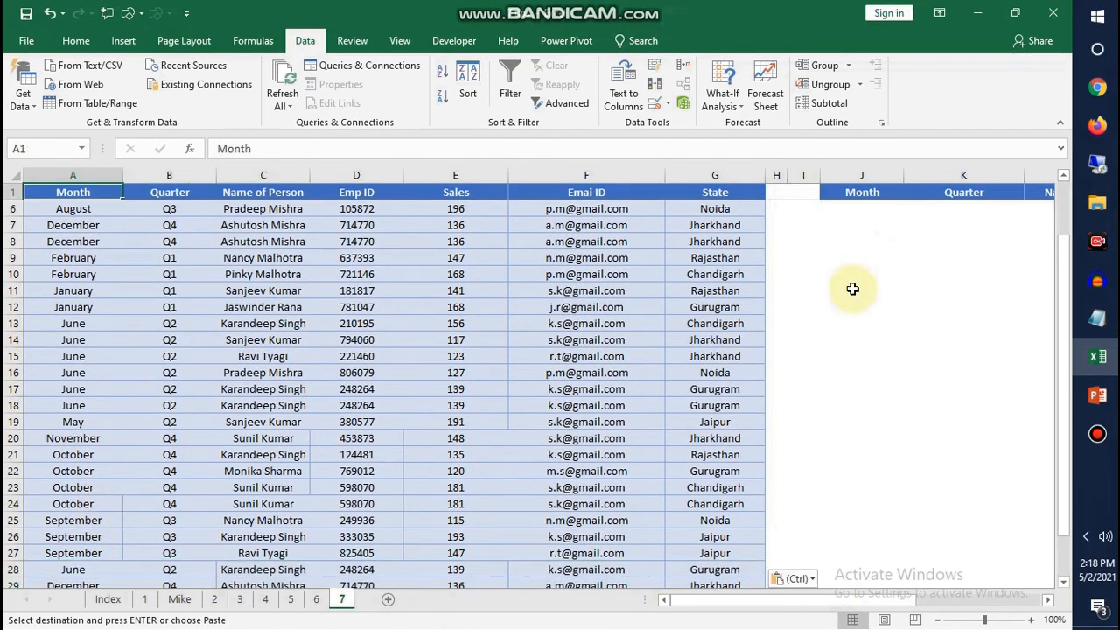
Reapply the Row 1 sort with the Month, Quarter custom list to the small table, and select its data rows J2:P5
{"action": "left_click_drag", "start_coordinate": [1060, 323], "coordinate": [1062, 252]}
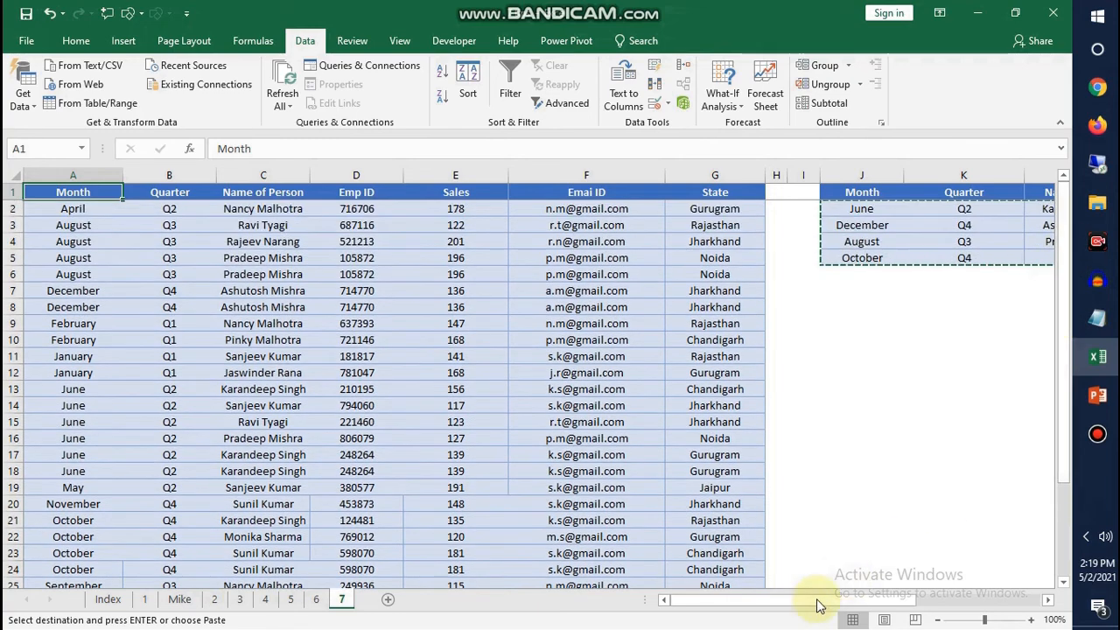
{"action": "left_click_drag", "start_coordinate": [756, 602], "coordinate": [871, 600]}
{"action": "left_click", "coordinate": [351, 208]}
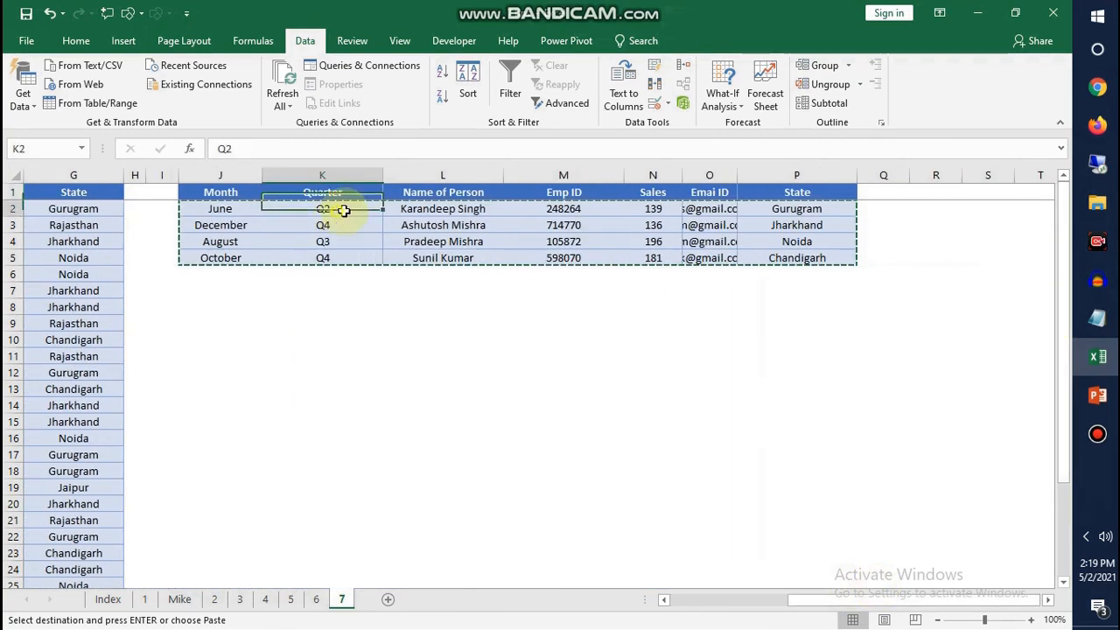
{"action": "key", "text": "alt+d"}
{"action": "key", "text": "s"}
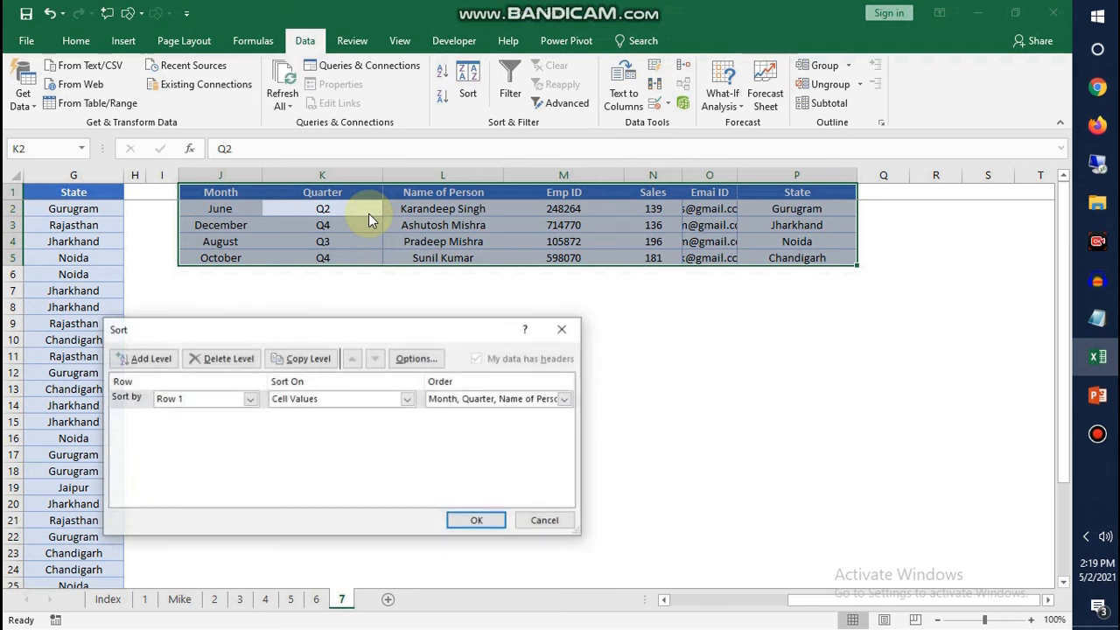
{"action": "left_click", "coordinate": [477, 520]}
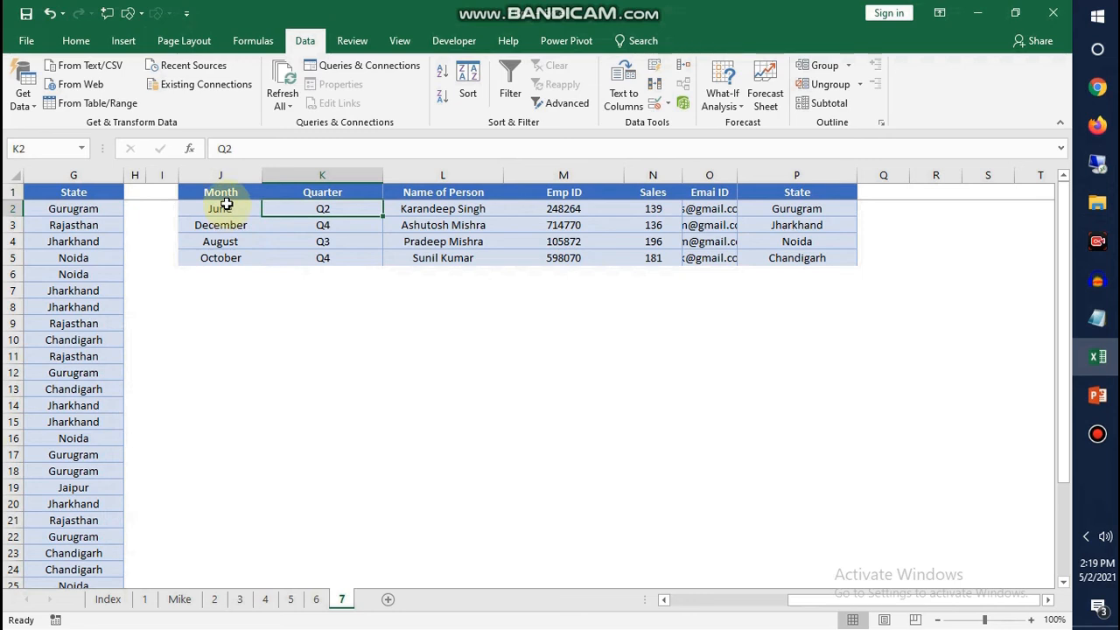
{"action": "left_click_drag", "start_coordinate": [224, 208], "coordinate": [814, 255]}
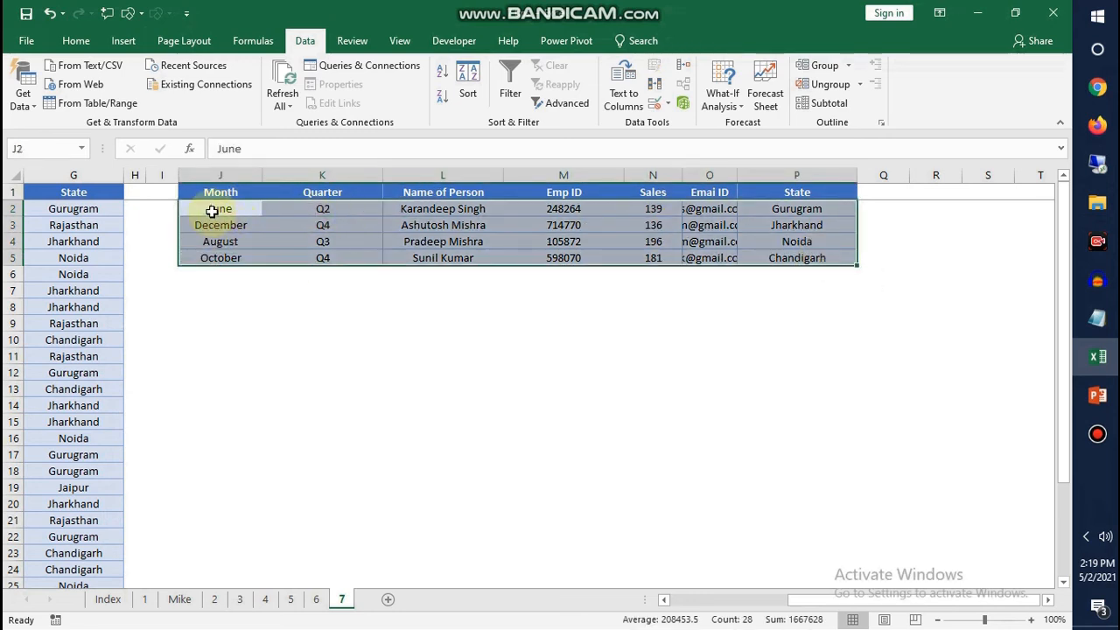